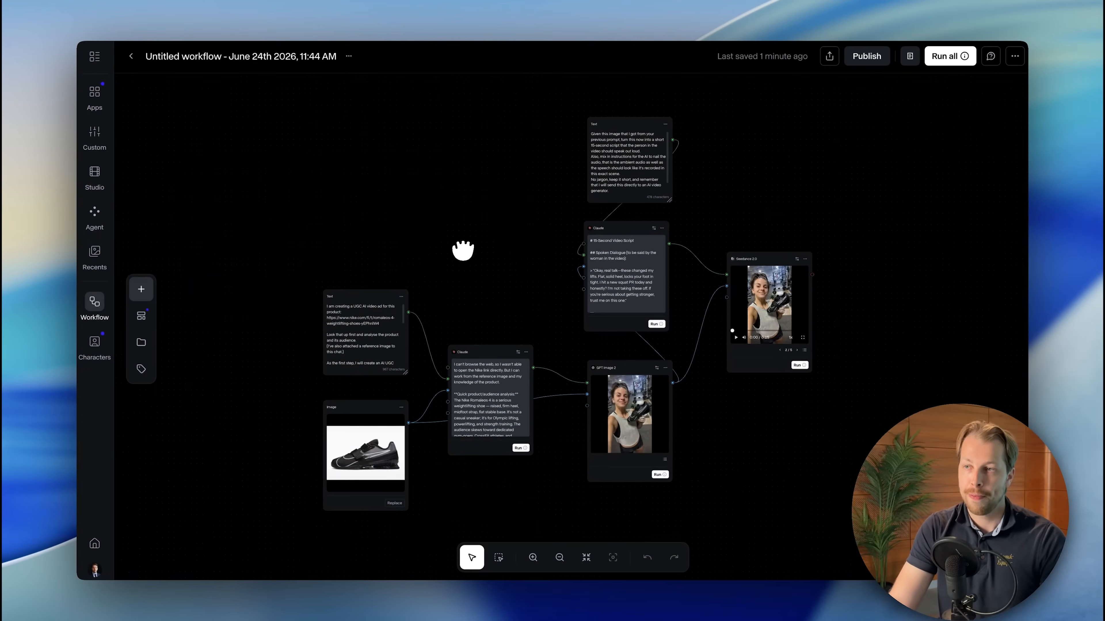
{"action": "scroll", "coordinate": [476, 264], "scroll_direction": "up", "scroll_amount": 3}
{"action": "left_click_drag", "start_coordinate": [479, 266], "coordinate": [455, 238]}
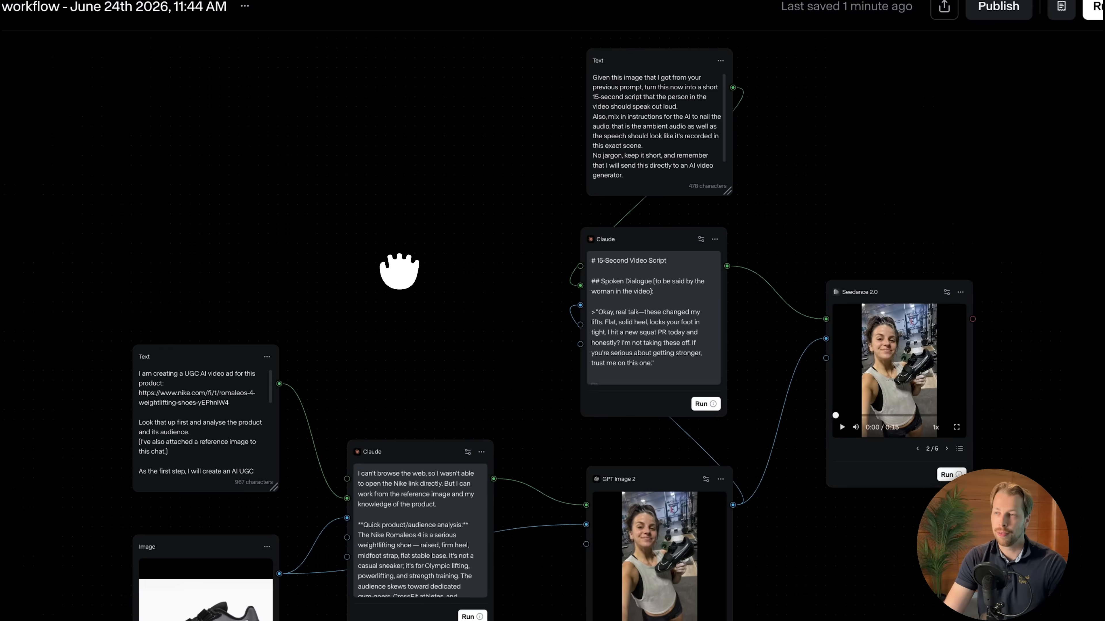
{"action": "scroll", "coordinate": [404, 289], "scroll_direction": "down", "scroll_amount": 1}
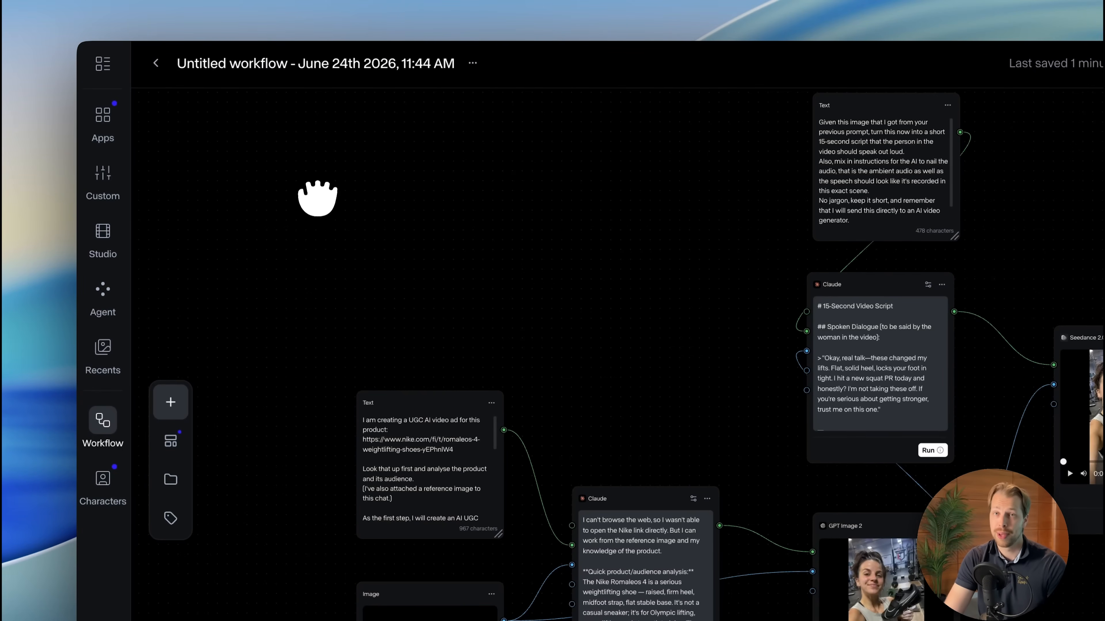
- Leave the existing workflow, open the workflows overview and create a new empty workflow
{"action": "left_click", "coordinate": [103, 65]}
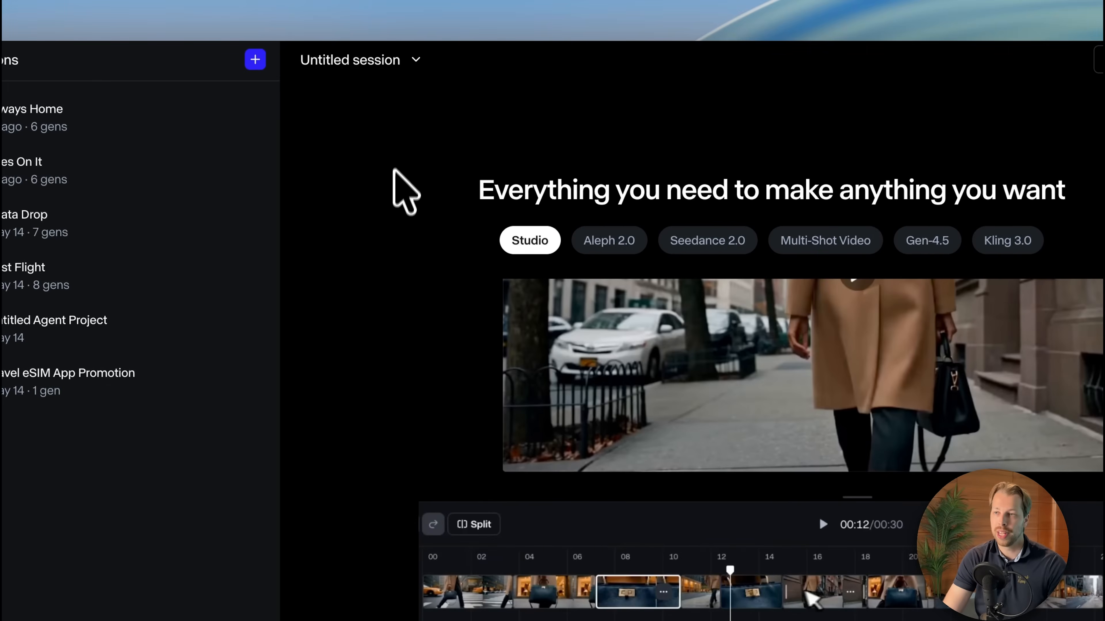
{"action": "left_click_drag", "start_coordinate": [806, 592], "coordinate": [822, 566]}
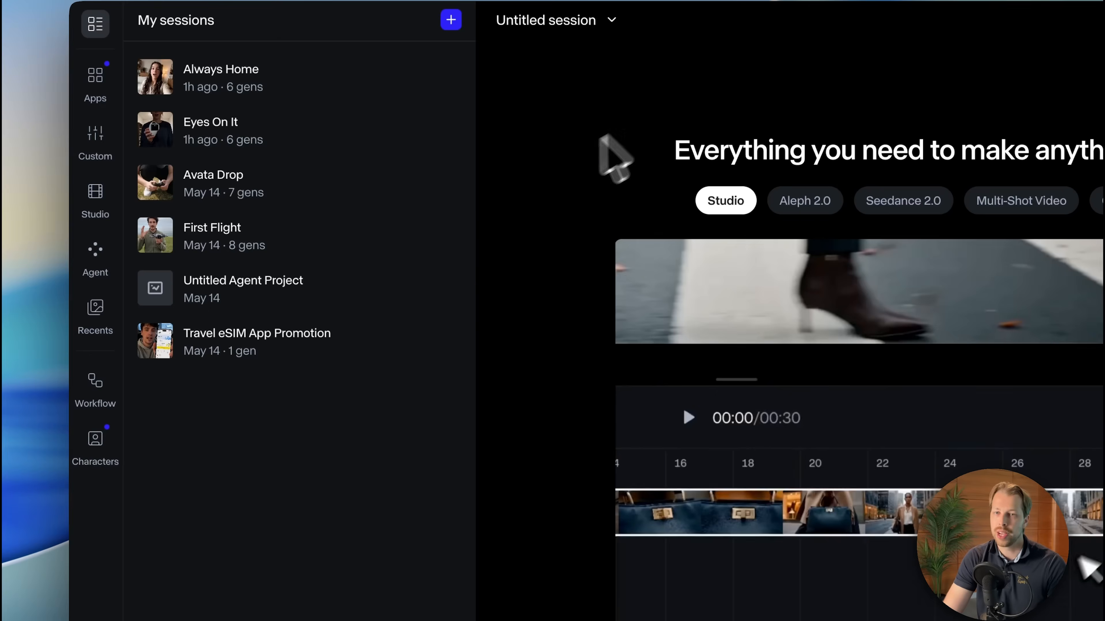
{"action": "left_click", "coordinate": [95, 402]}
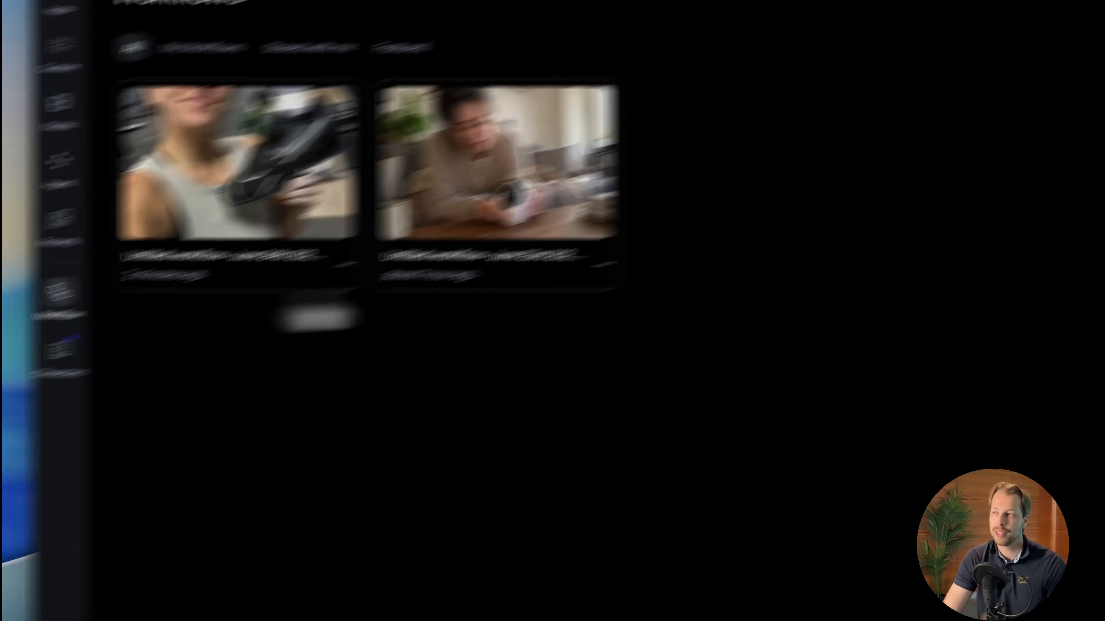
{"action": "left_click", "coordinate": [913, 144]}
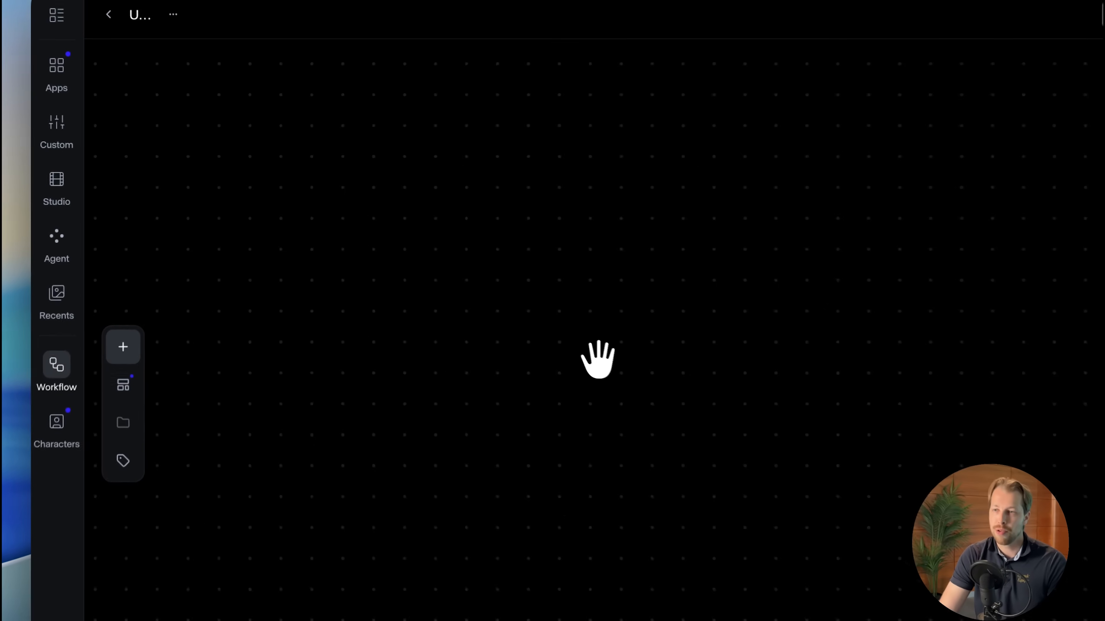
{"action": "scroll", "coordinate": [527, 254], "scroll_direction": "down", "scroll_amount": 3}
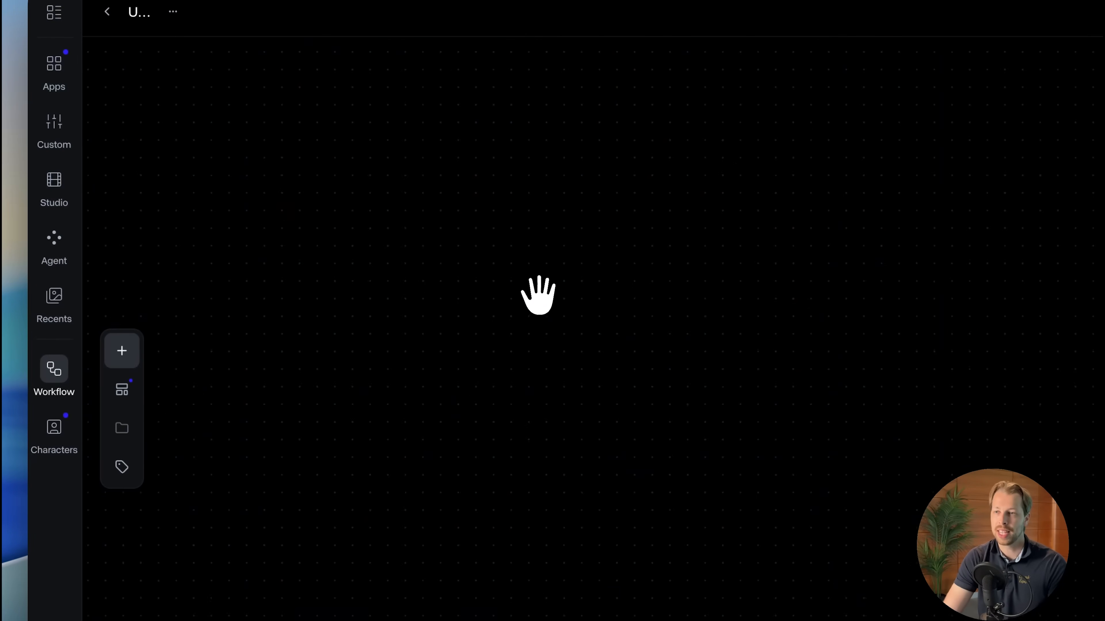
{"action": "scroll", "coordinate": [587, 327], "scroll_direction": "down", "scroll_amount": 3}
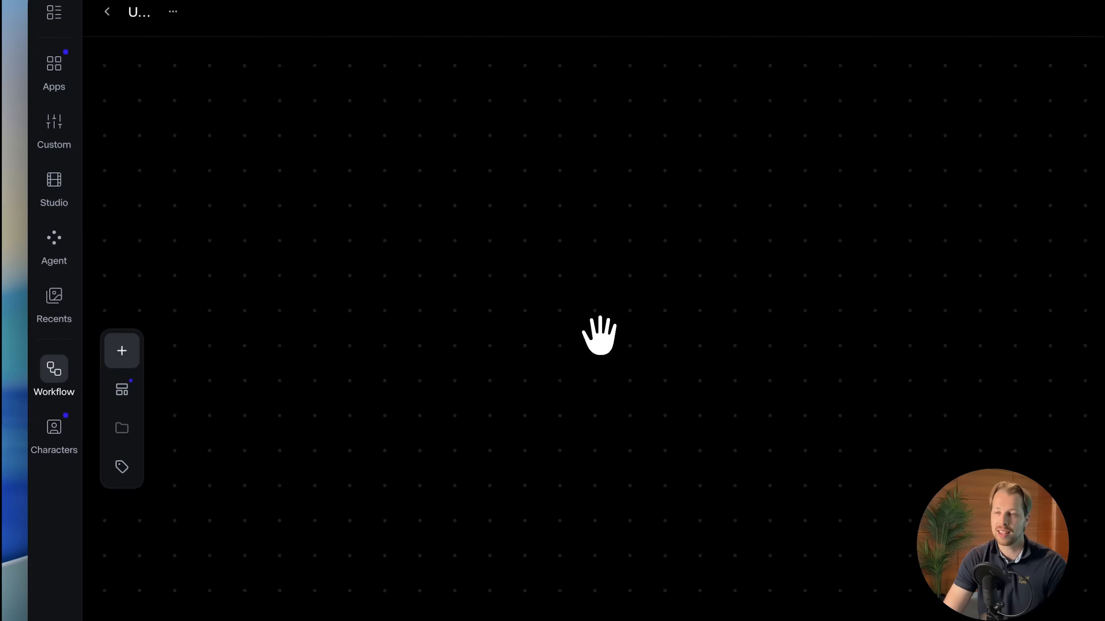
{"action": "scroll", "coordinate": [599, 335], "scroll_direction": "down", "scroll_amount": 2}
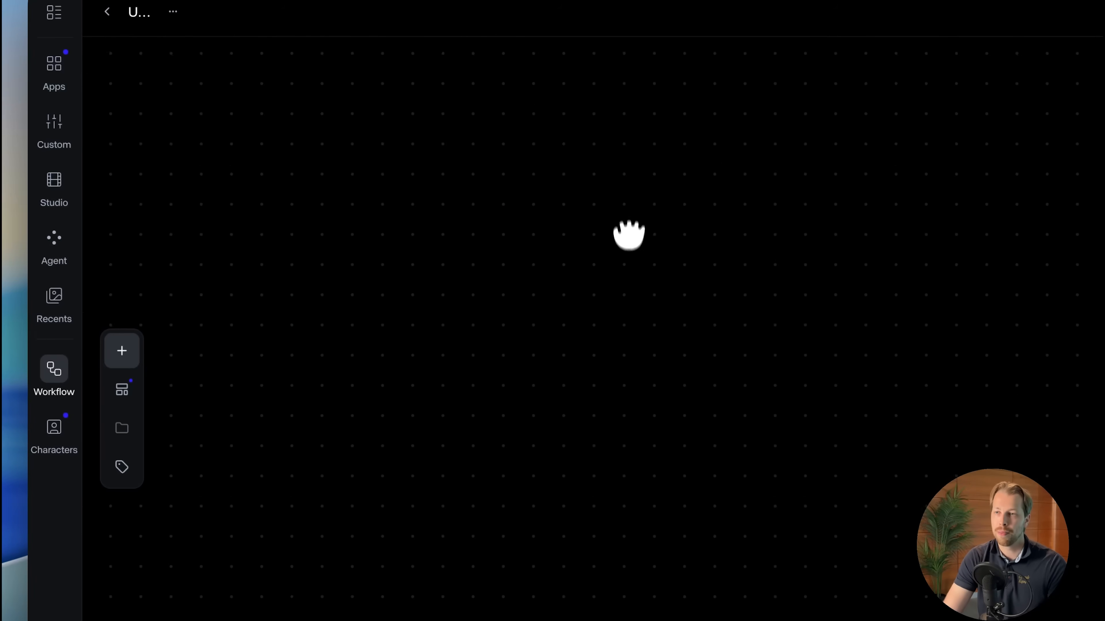
{"action": "left_click_drag", "start_coordinate": [635, 437], "coordinate": [660, 138]}
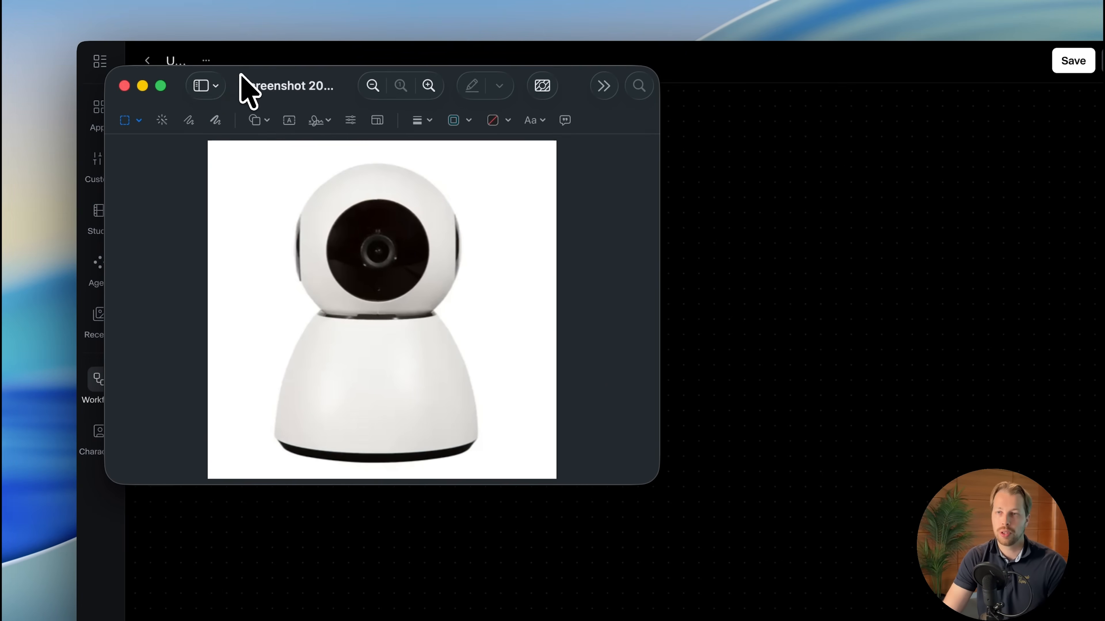
- Add the white security camera screenshot to the empty canvas as an image node and close its preview window
{"action": "left_click", "coordinate": [124, 86]}
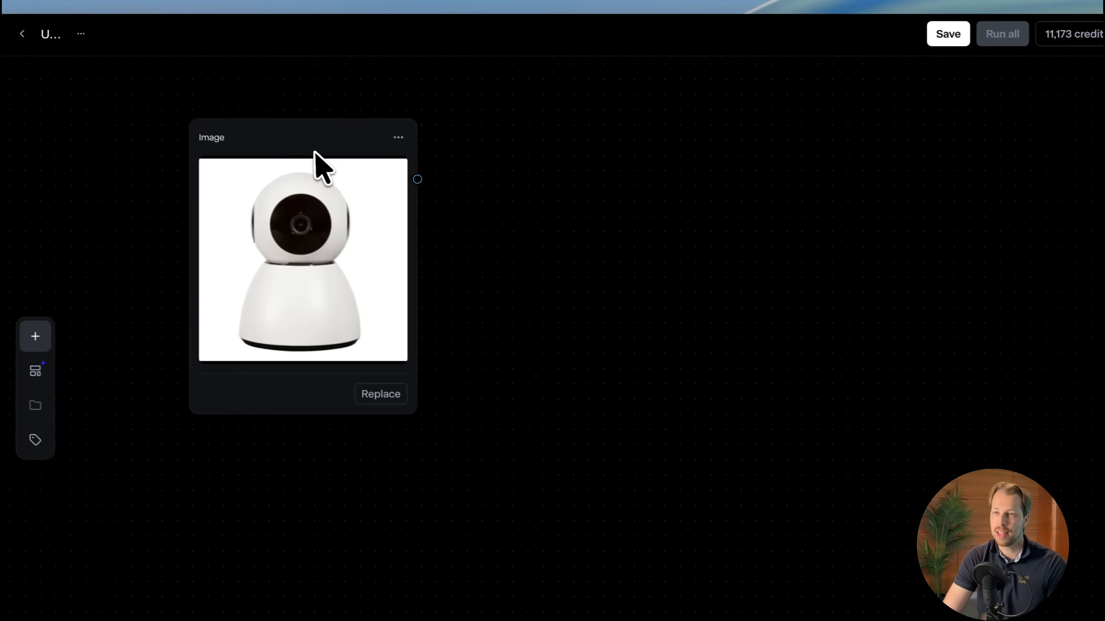
{"action": "left_click_drag", "start_coordinate": [327, 129], "coordinate": [314, 205]}
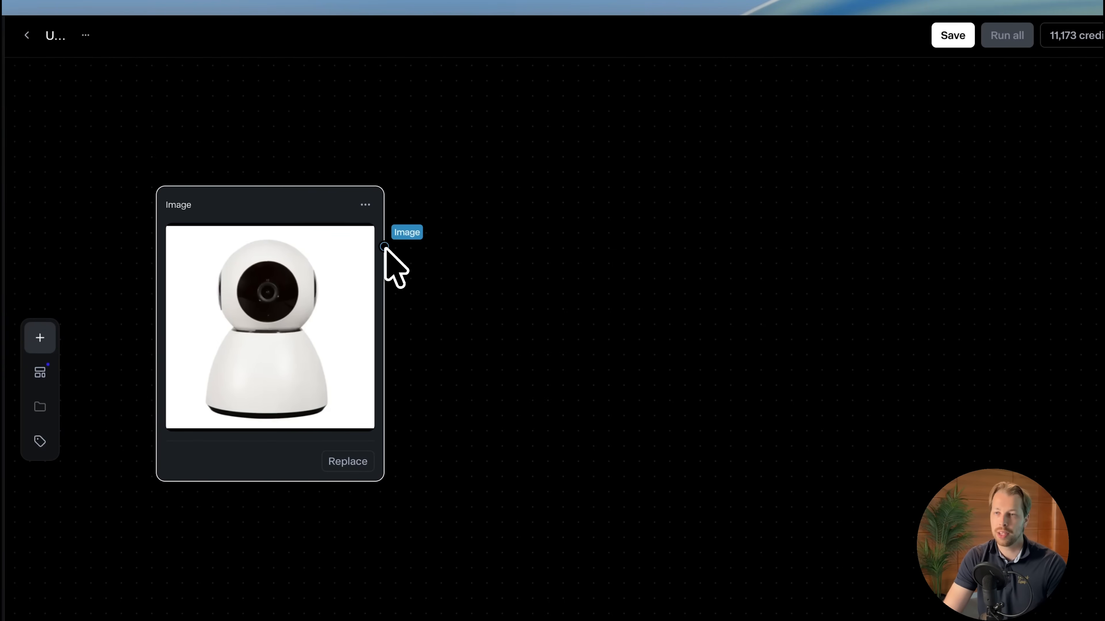
- Add a text node above the image reading "Create a picture of a pet owner holding this product in their hands with a pet close to them."
{"action": "double_click", "coordinate": [502, 202]}
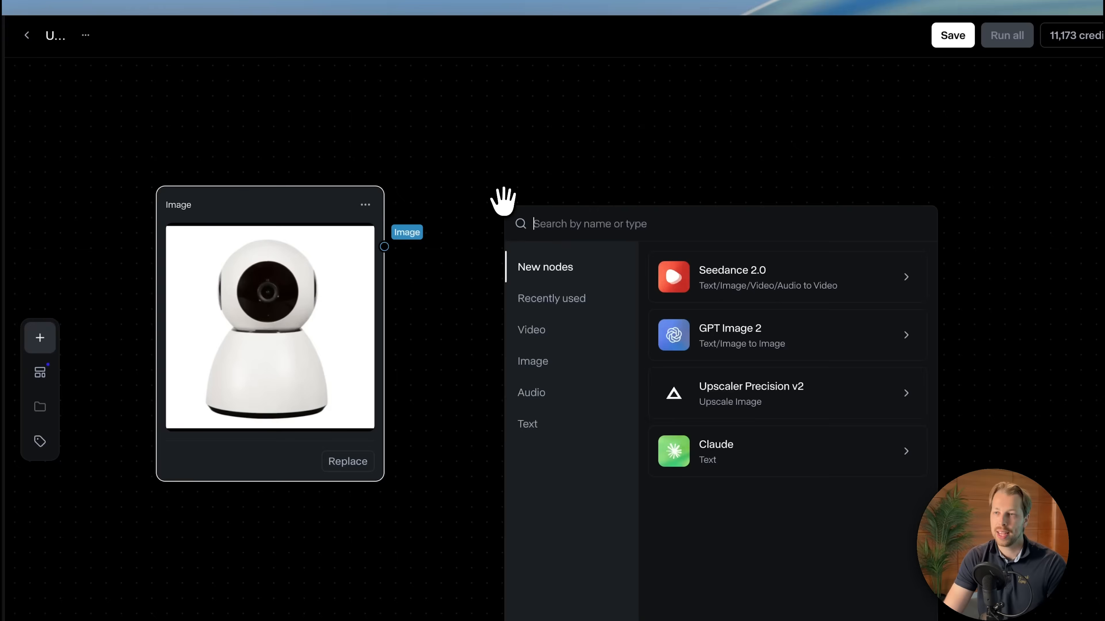
{"action": "left_click", "coordinate": [528, 426]}
{"action": "left_click", "coordinate": [724, 316]}
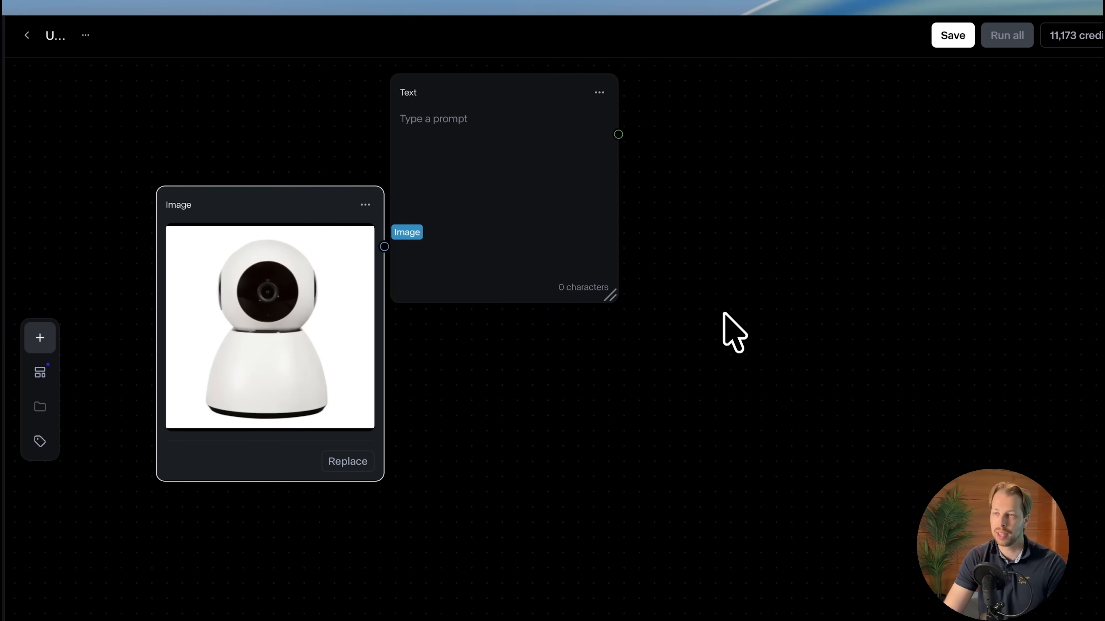
{"action": "left_click_drag", "start_coordinate": [465, 80], "coordinate": [524, 193]}
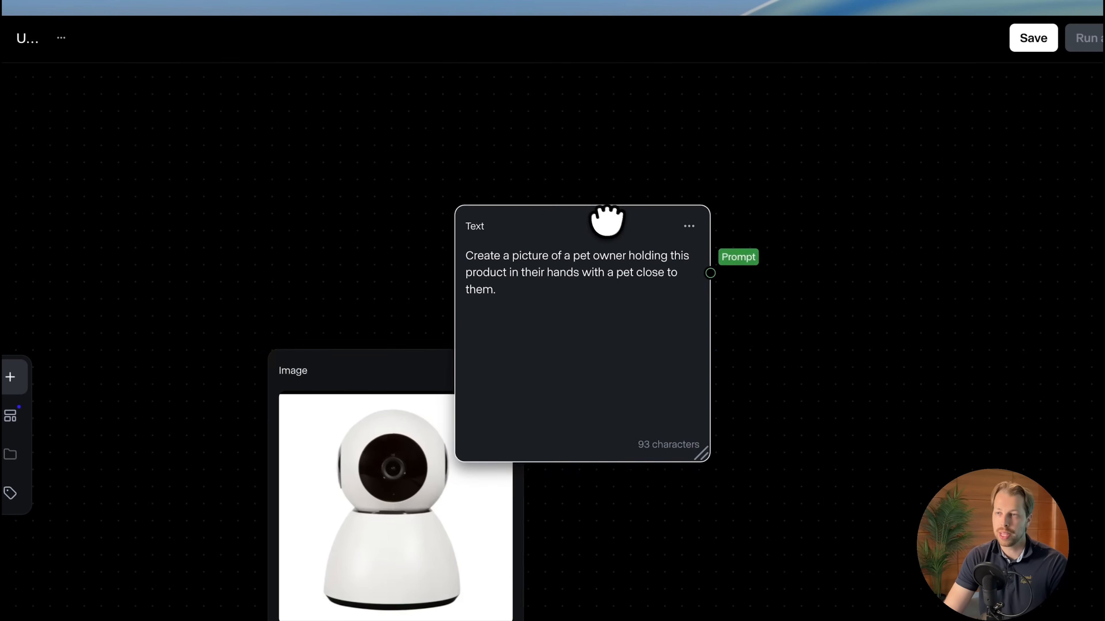
{"action": "left_click_drag", "start_coordinate": [607, 222], "coordinate": [422, 119]}
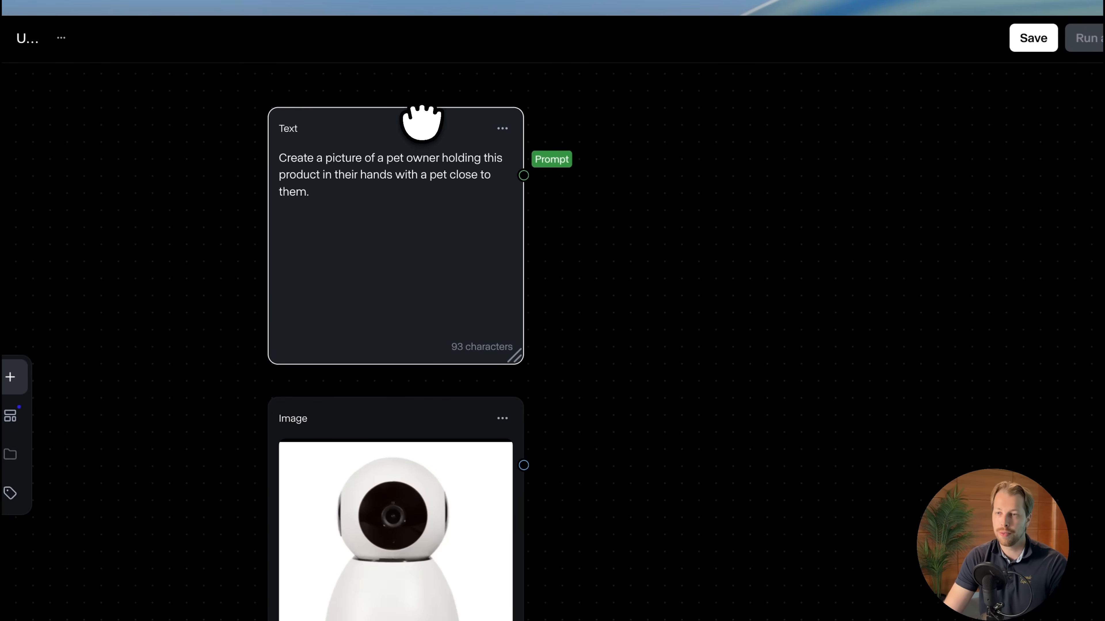
{"action": "left_click", "coordinate": [388, 397]}
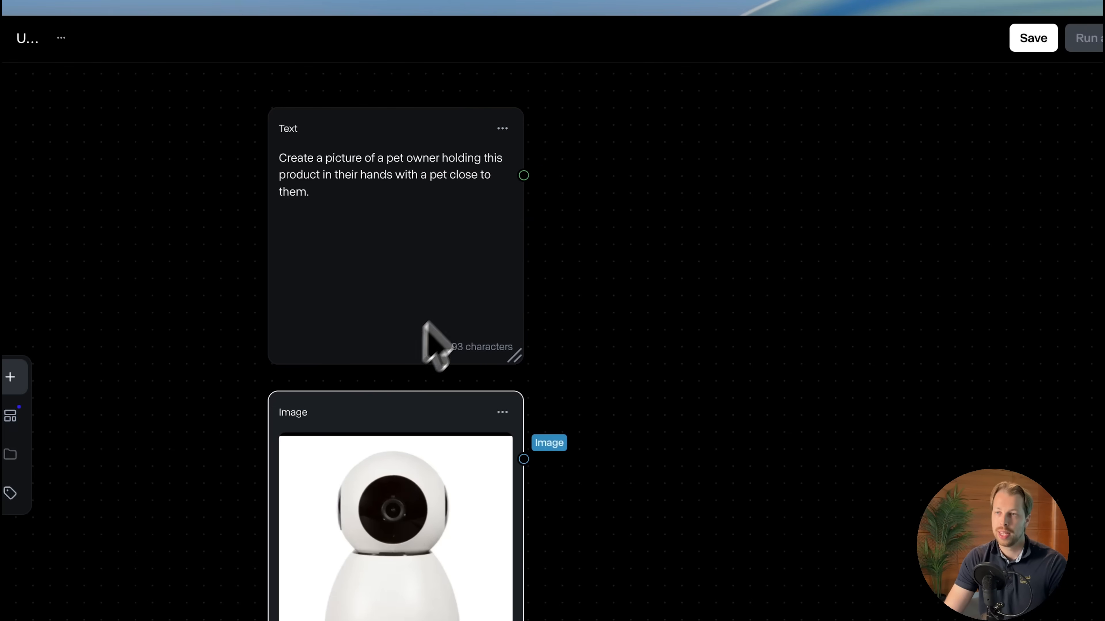
- Browse the nodes compatible with the text node's prompt output and attach a new GPT Image 2 node to it
{"action": "left_click_drag", "start_coordinate": [561, 186], "coordinate": [707, 224]}
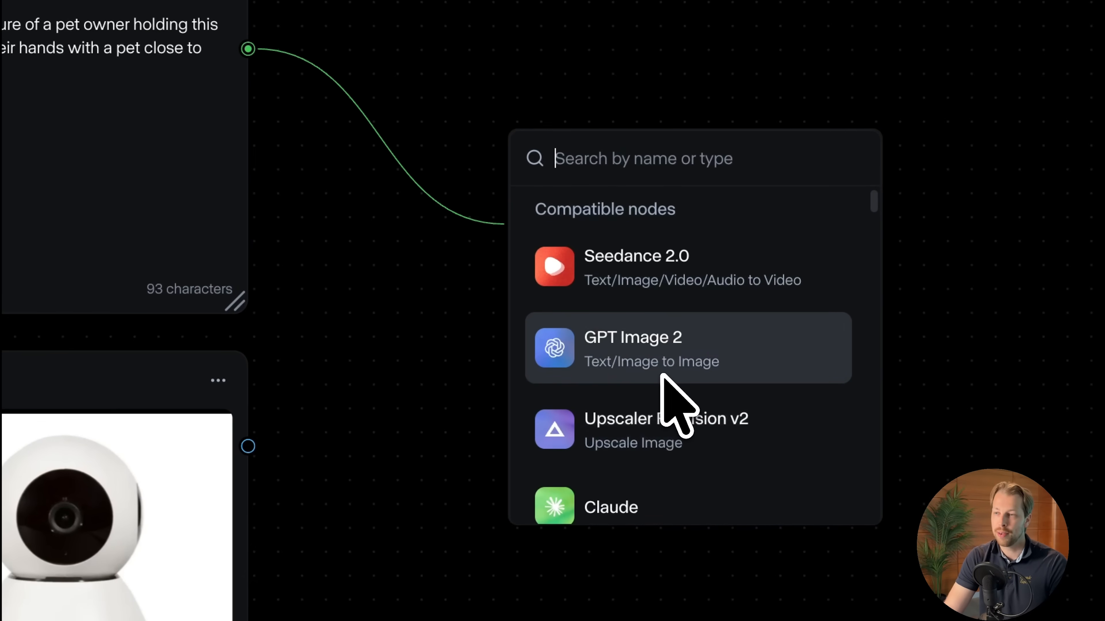
{"action": "scroll", "coordinate": [663, 370], "scroll_direction": "down", "scroll_amount": 8}
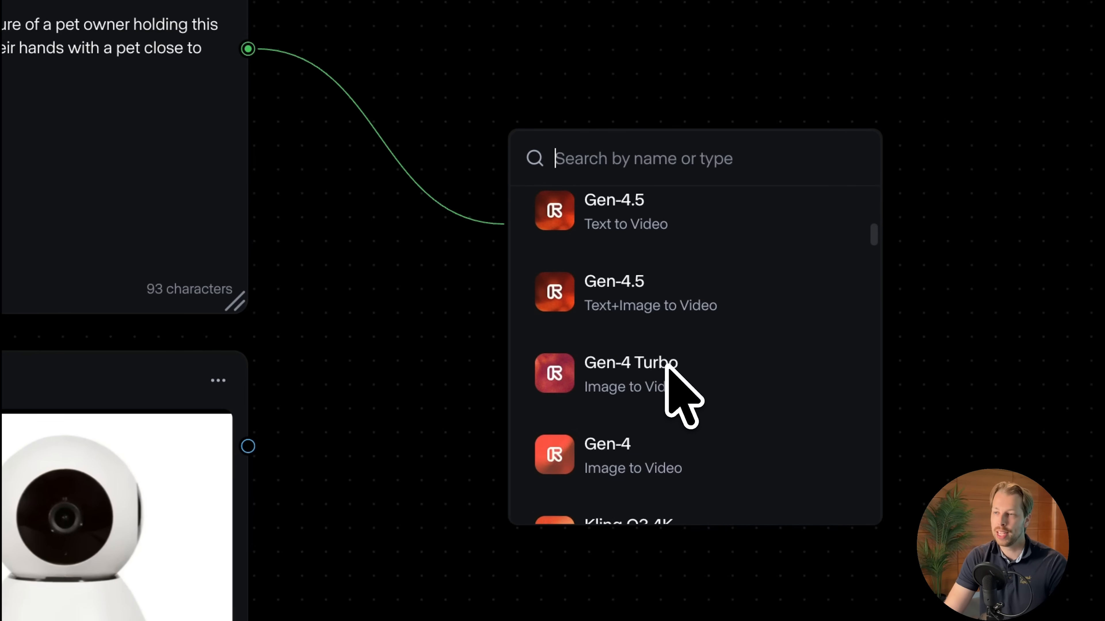
{"action": "scroll", "coordinate": [665, 365], "scroll_direction": "down", "scroll_amount": 10}
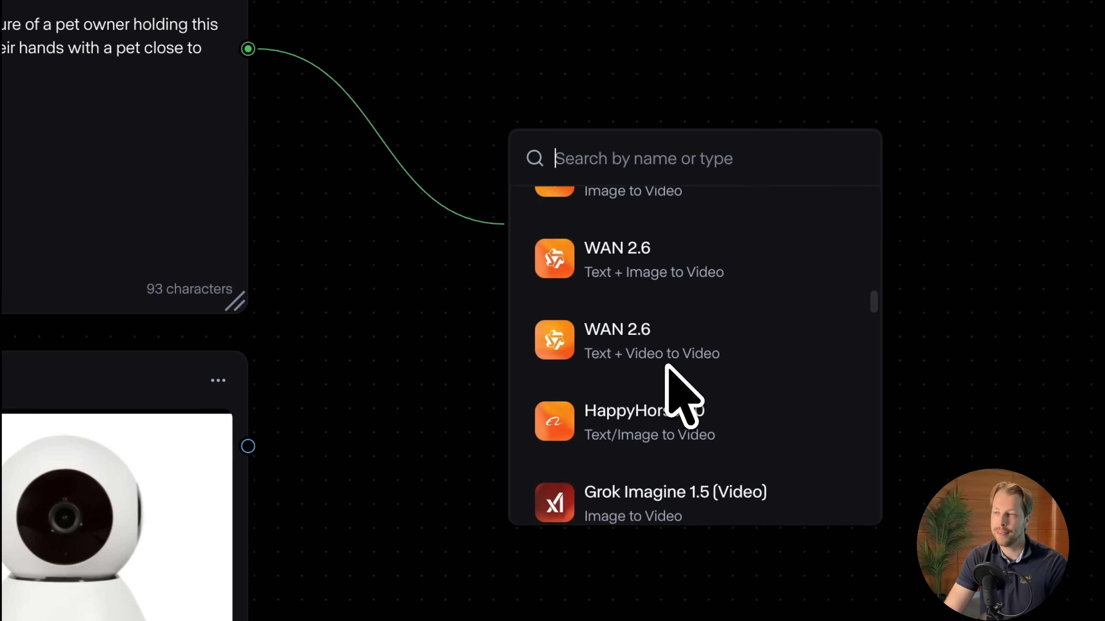
{"action": "scroll", "coordinate": [667, 365], "scroll_direction": "down", "scroll_amount": 15}
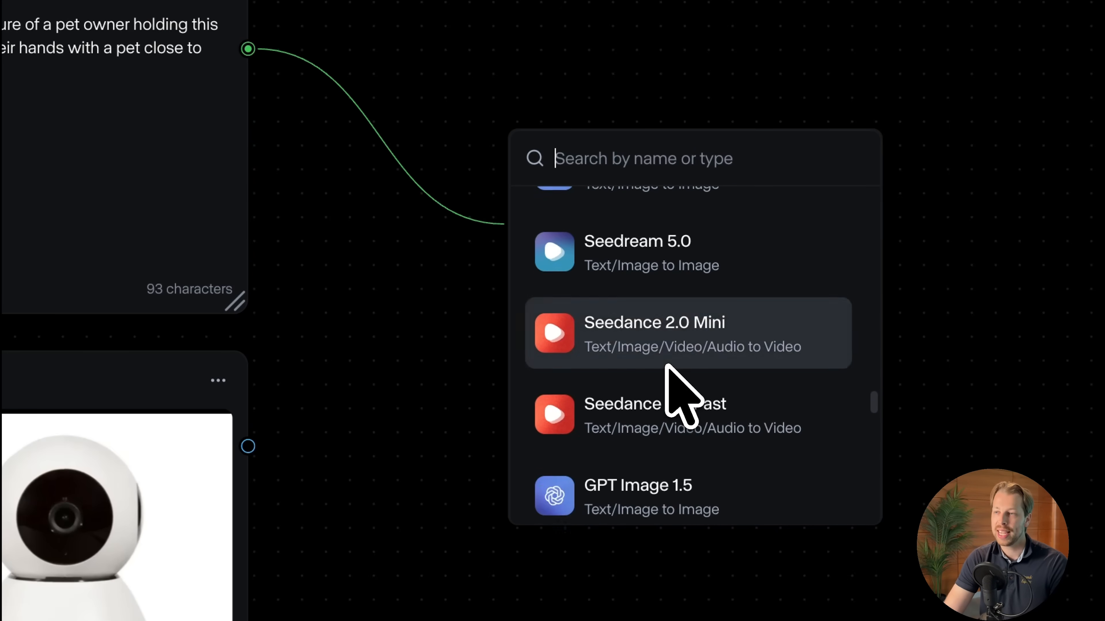
{"action": "scroll", "coordinate": [667, 366], "scroll_direction": "down", "scroll_amount": 12}
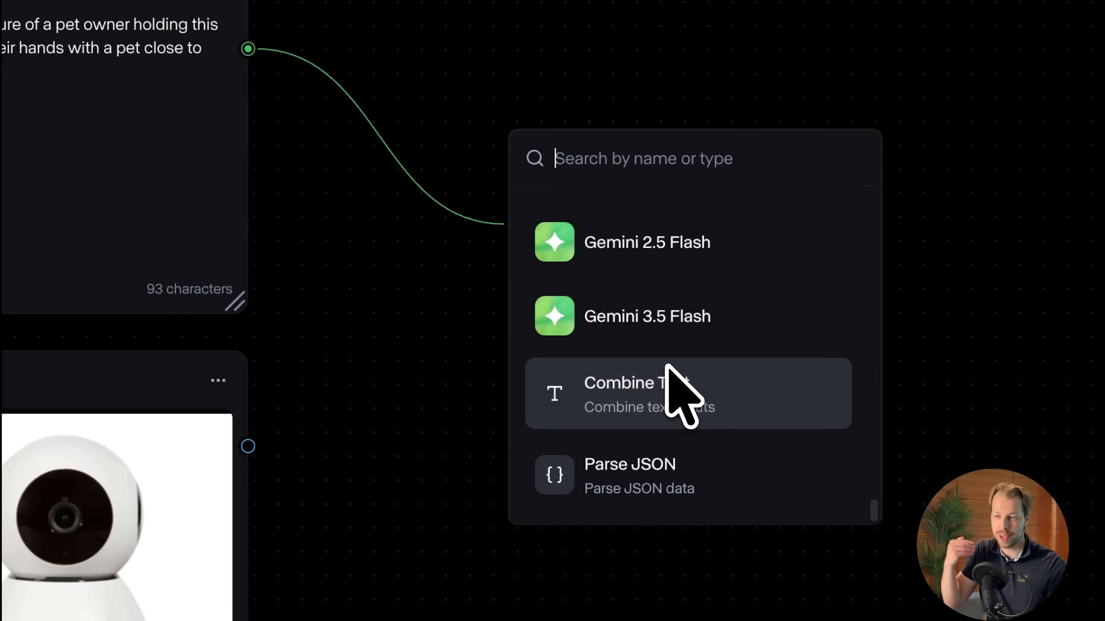
{"action": "scroll", "coordinate": [670, 366], "scroll_direction": "up", "scroll_amount": 15}
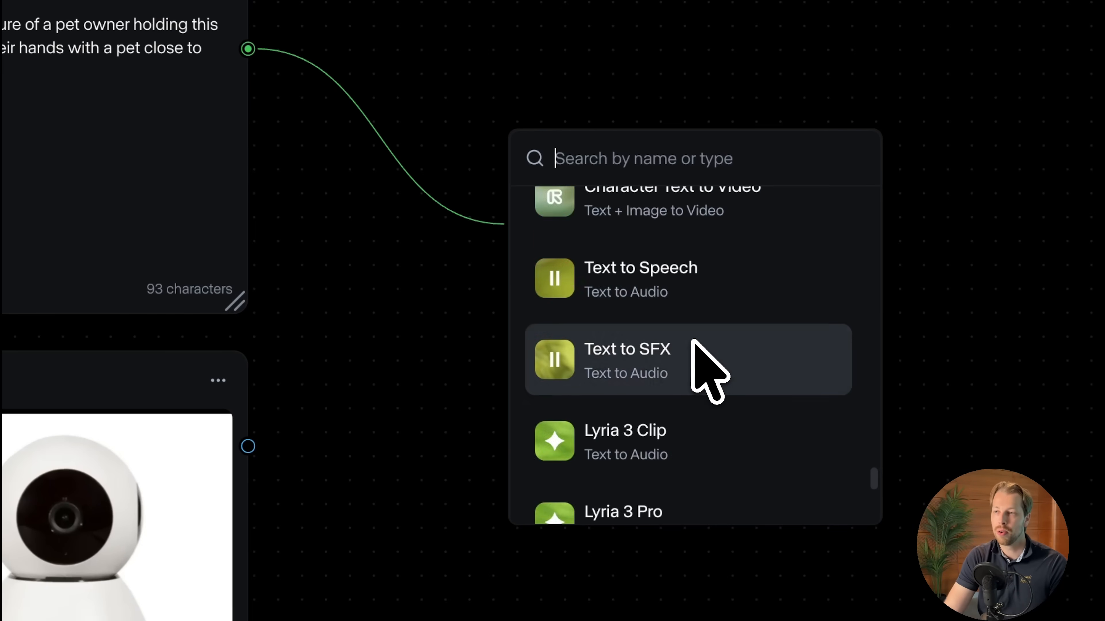
{"action": "scroll", "coordinate": [693, 344], "scroll_direction": "up", "scroll_amount": 10}
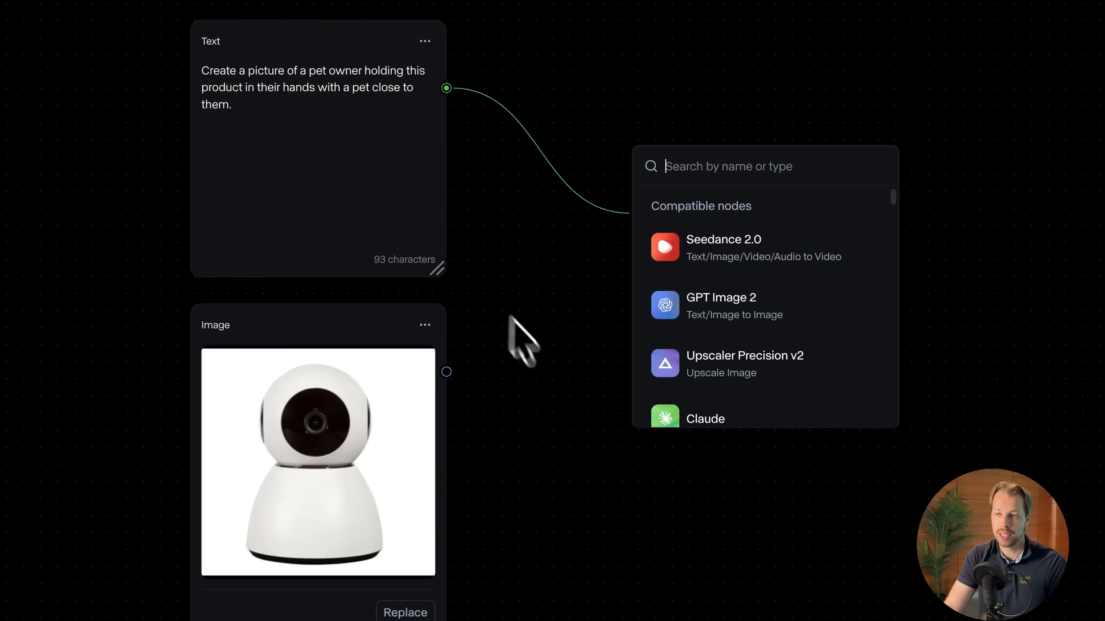
{"action": "left_click", "coordinate": [723, 324]}
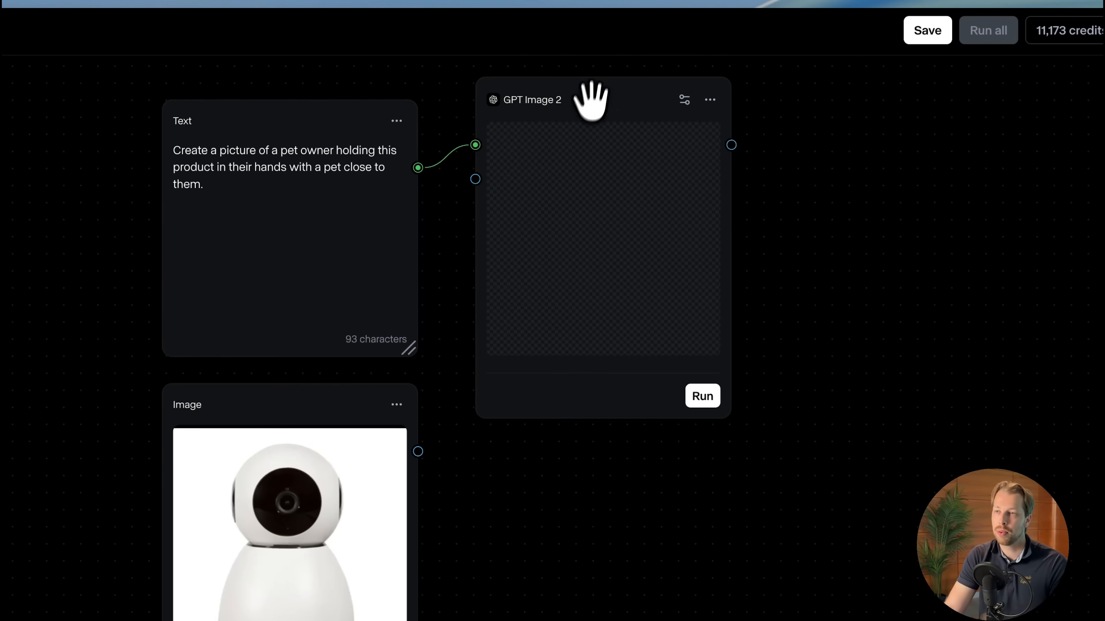
- Move the GPT Image 2 node to the right of the text and image nodes, leaving space for the connections
{"action": "left_click_drag", "start_coordinate": [591, 100], "coordinate": [691, 218]}
{"action": "scroll", "coordinate": [691, 218], "scroll_direction": "up", "scroll_amount": 1}
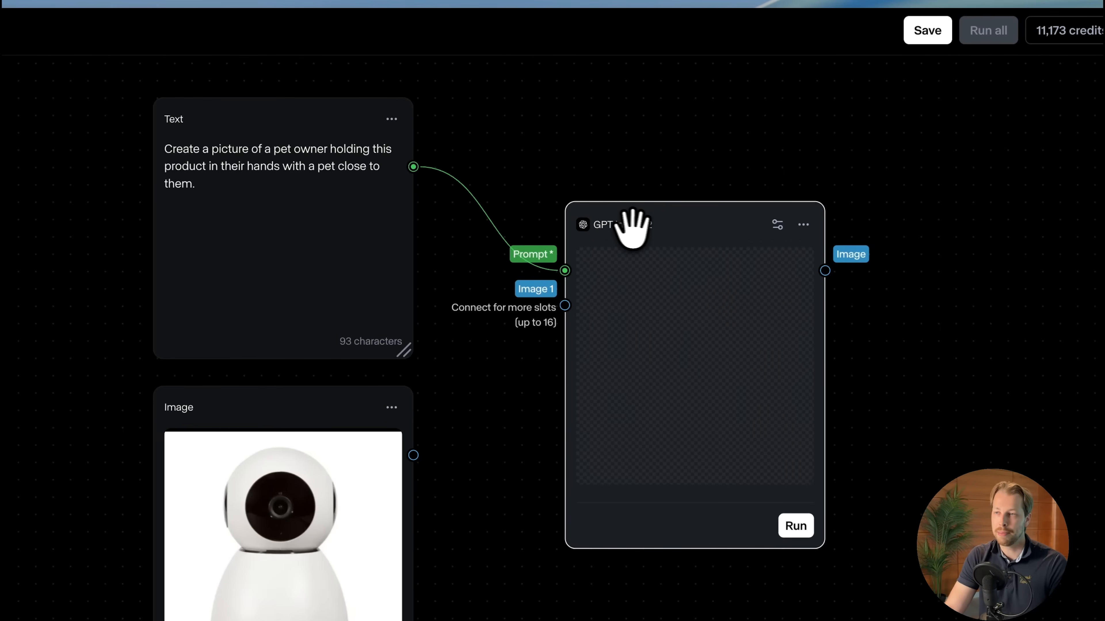
{"action": "left_click_drag", "start_coordinate": [724, 224], "coordinate": [722, 247]}
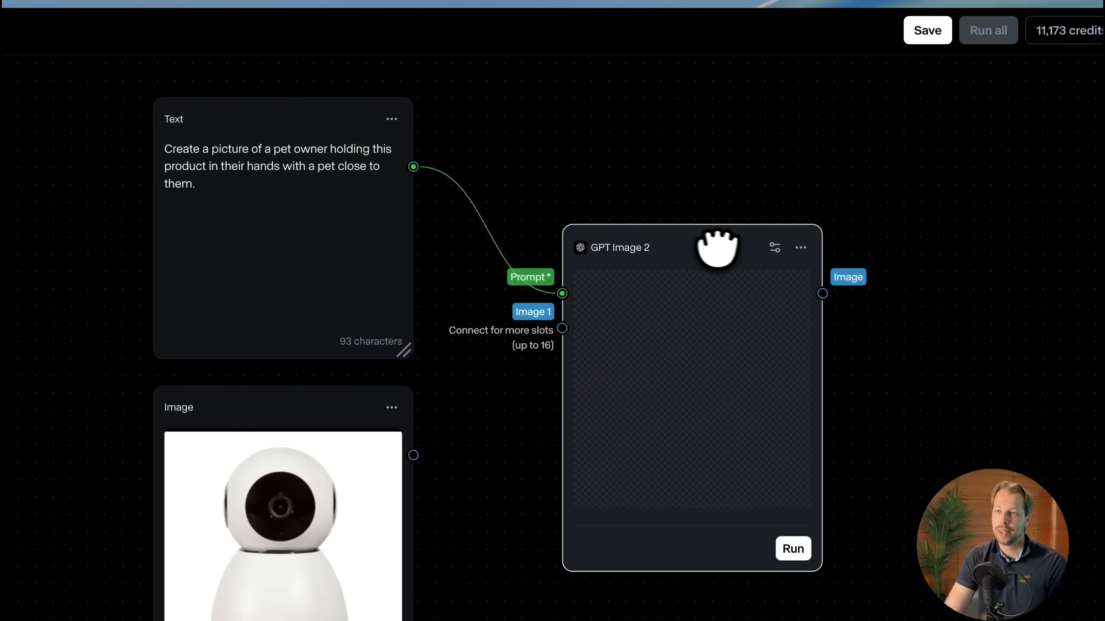
{"action": "left_click_drag", "start_coordinate": [291, 124], "coordinate": [273, 43]}
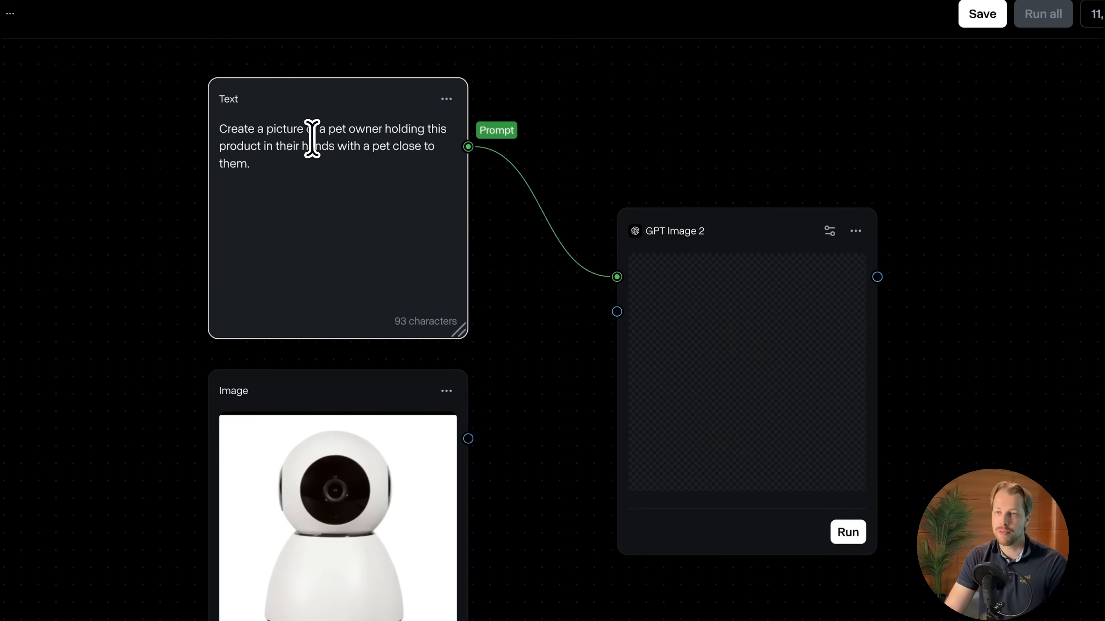
- Connect the product image node to the Image 1 input of the GPT Image 2 node and check the image's full preview
{"action": "triple_click", "coordinate": [312, 138]}
{"action": "left_click", "coordinate": [410, 260]}
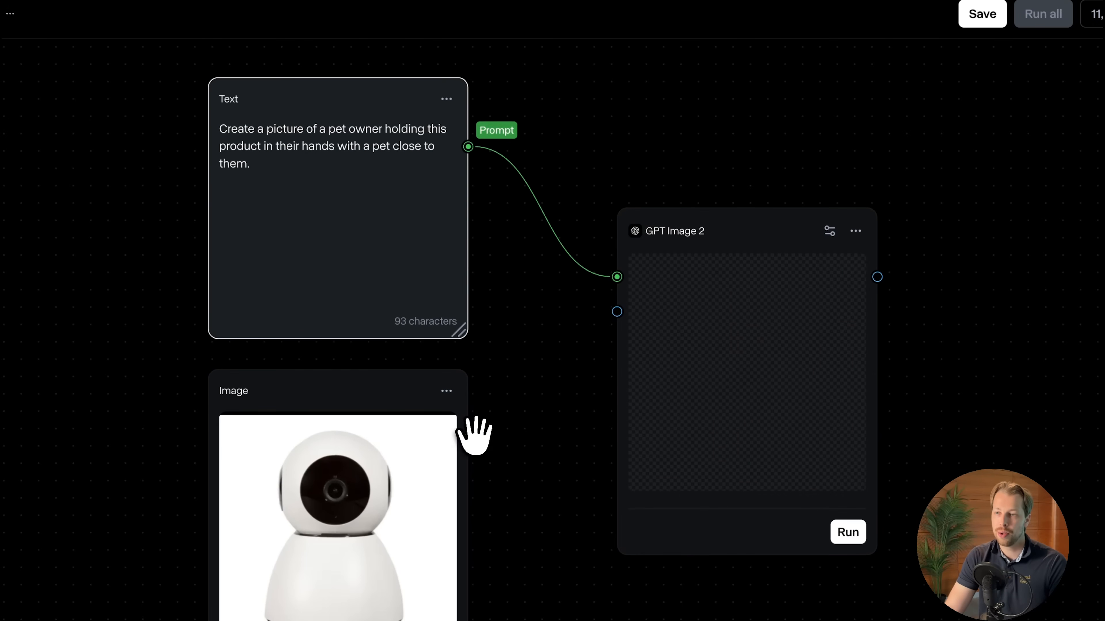
{"action": "left_click_drag", "start_coordinate": [466, 438], "coordinate": [617, 312]}
{"action": "mouse_move", "coordinate": [726, 227]}
{"action": "left_mouse_down"}
{"action": "mouse_move", "coordinate": [733, 256]}
{"action": "mouse_move", "coordinate": [715, 227]}
{"action": "left_mouse_up"}
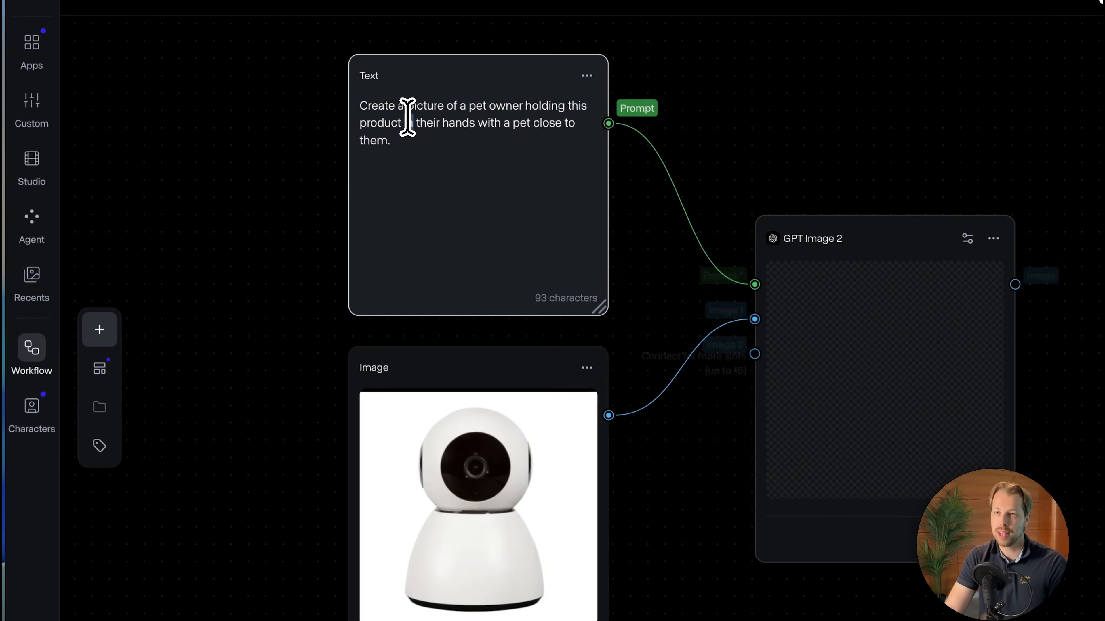
{"action": "left_click_drag", "start_coordinate": [200, 92], "coordinate": [311, 125]}
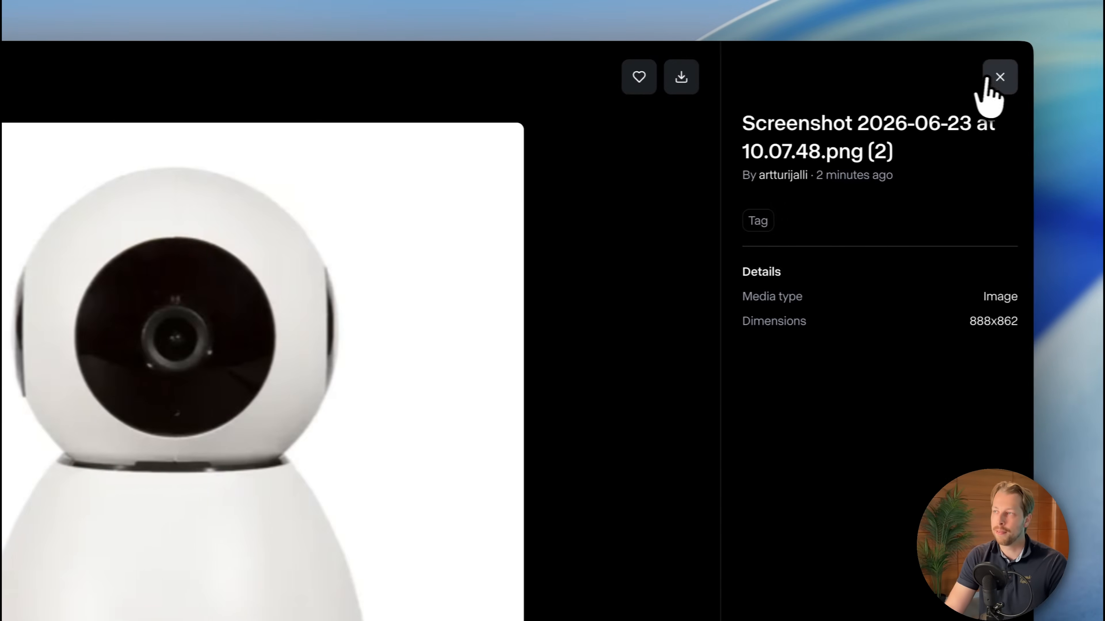
{"action": "left_click", "coordinate": [996, 77]}
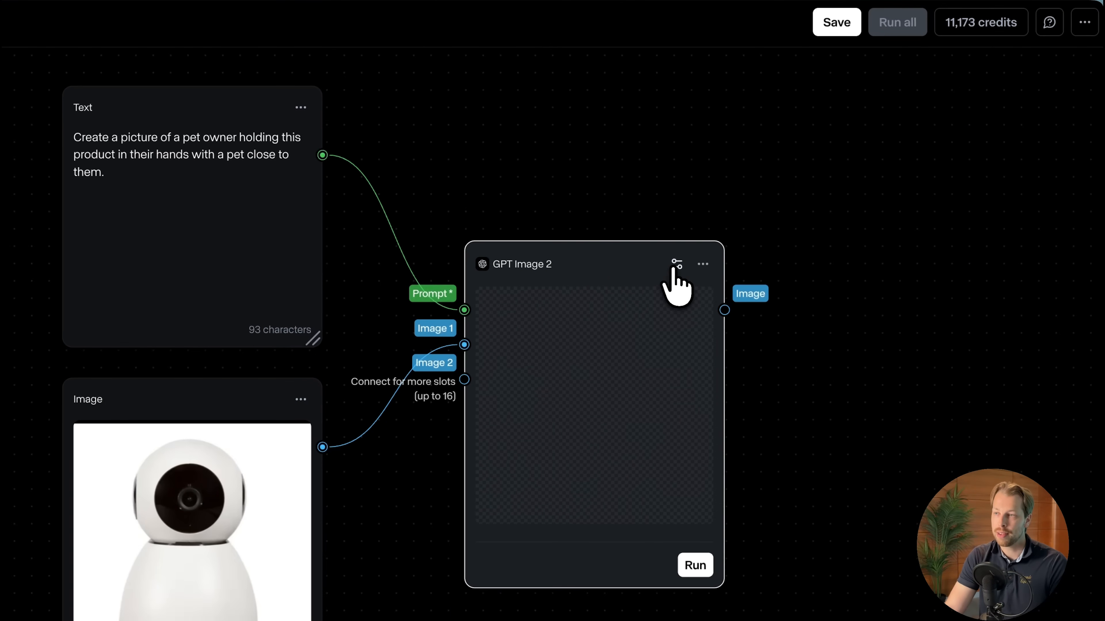
- Set the GPT Image 2 node's resolution to 2K and its aspect ratio to 9:16
{"action": "left_click", "coordinate": [677, 269]}
{"action": "left_click", "coordinate": [536, 189]}
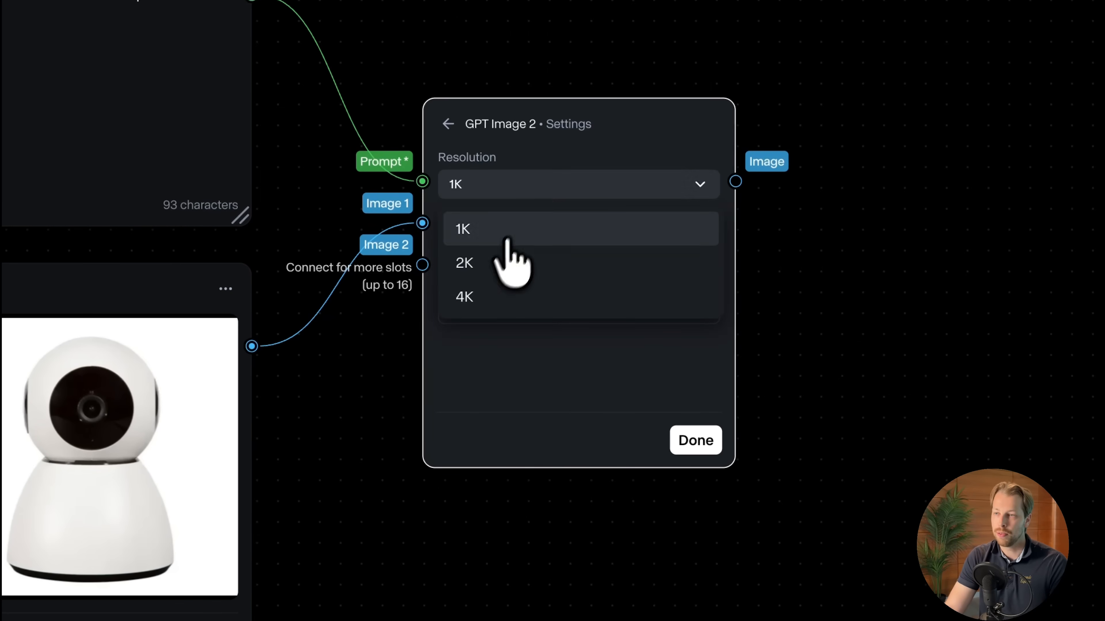
{"action": "left_click", "coordinate": [504, 261]}
{"action": "left_click", "coordinate": [499, 257]}
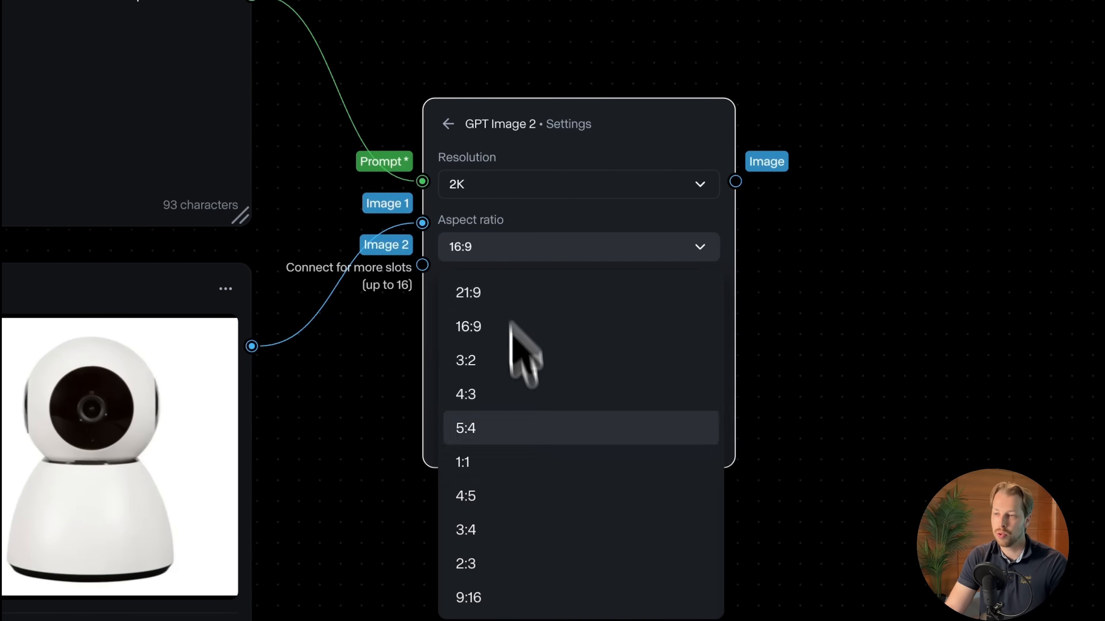
{"action": "left_click", "coordinate": [465, 490]}
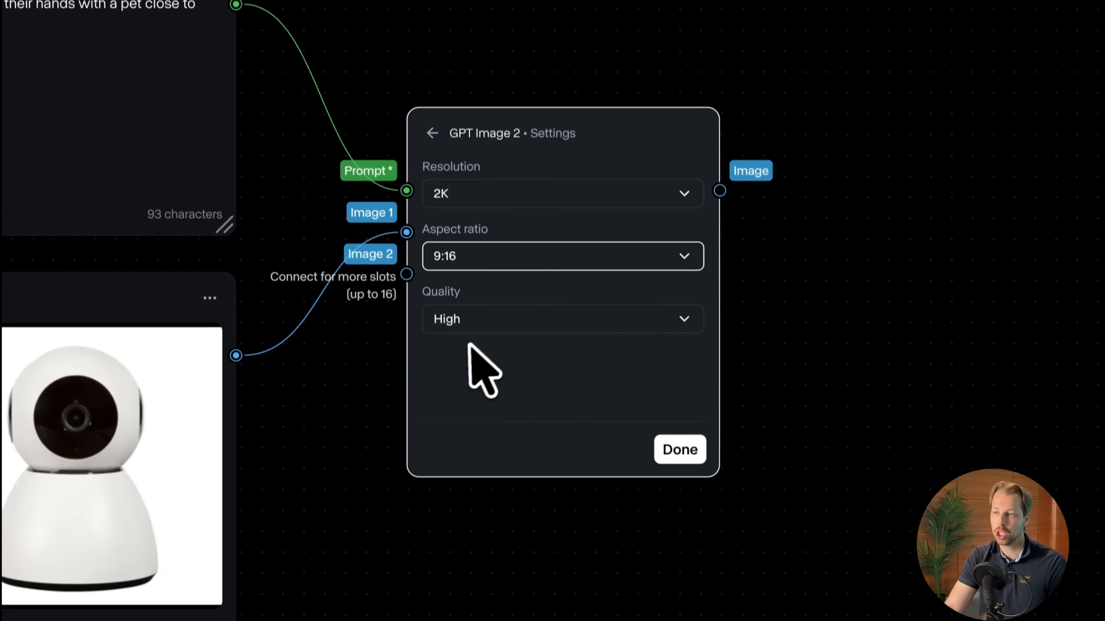
- Set the GPT Image 2 node's quality to Medium and finish editing its settings
{"action": "left_click", "coordinate": [467, 336]}
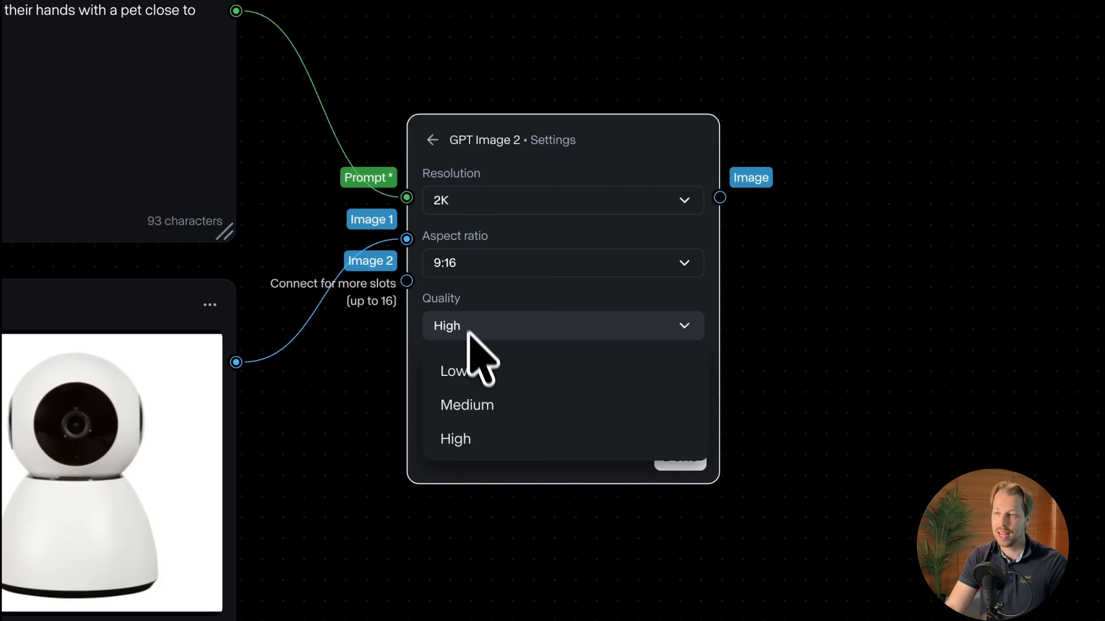
{"action": "left_click", "coordinate": [484, 404]}
{"action": "left_click", "coordinate": [680, 456]}
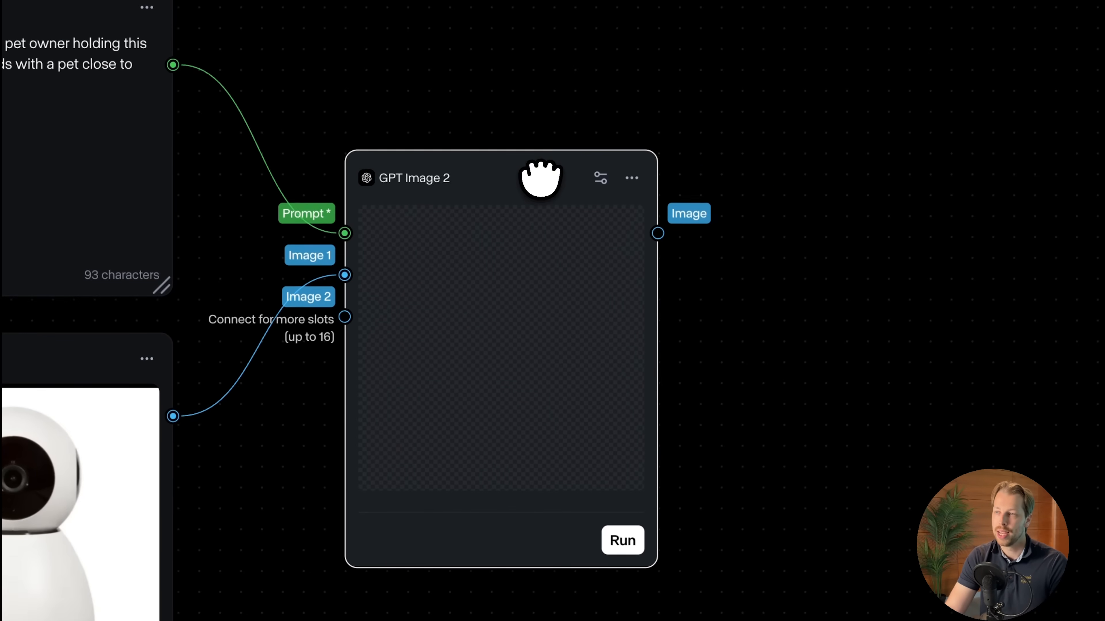
- Save the workflow under its suggested name and run the GPT Image 2 node to generate the picture
{"action": "left_click", "coordinate": [622, 540]}
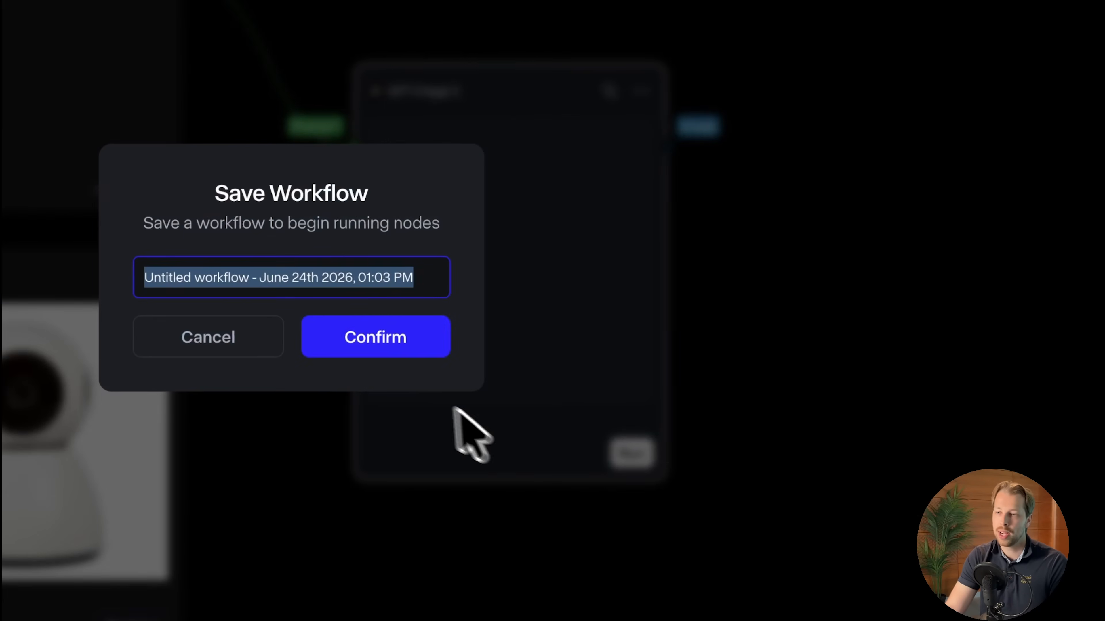
{"action": "left_click", "coordinate": [363, 343]}
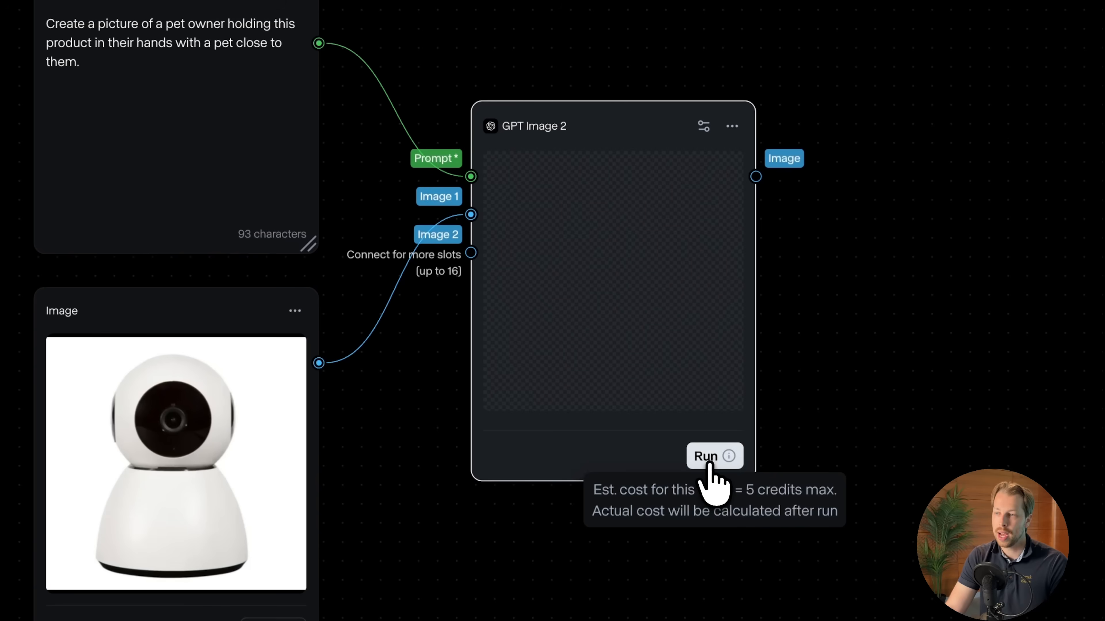
{"action": "left_click", "coordinate": [709, 476]}
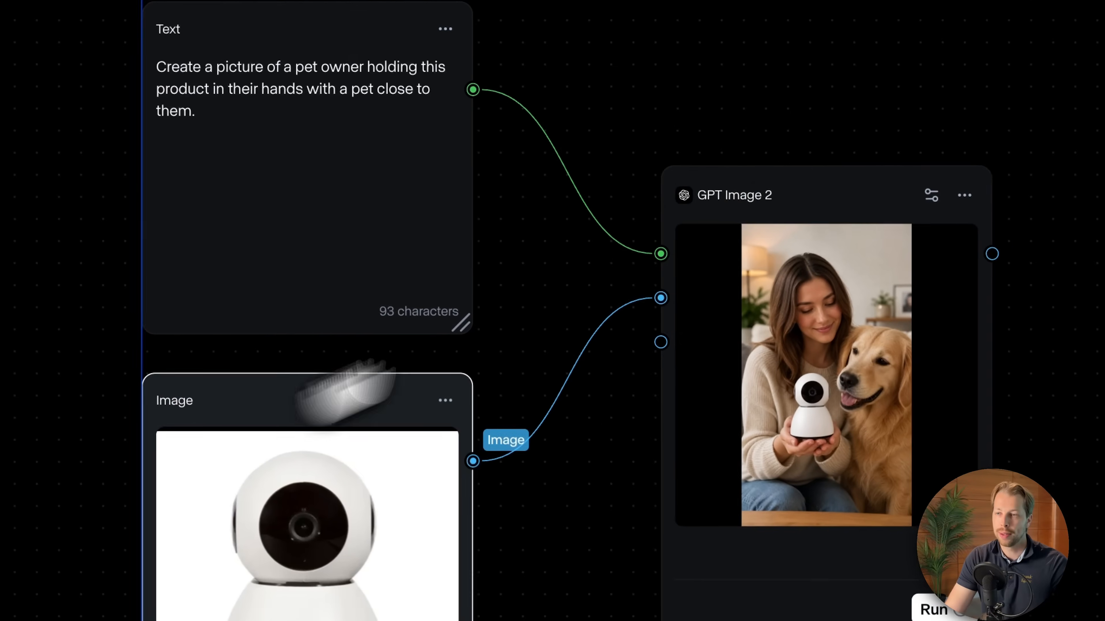
- Attach a new Seedance 2.0 node to the GPT Image 2 node's image output and place it to the right
{"action": "left_click_drag", "start_coordinate": [917, 285], "coordinate": [870, 292]}
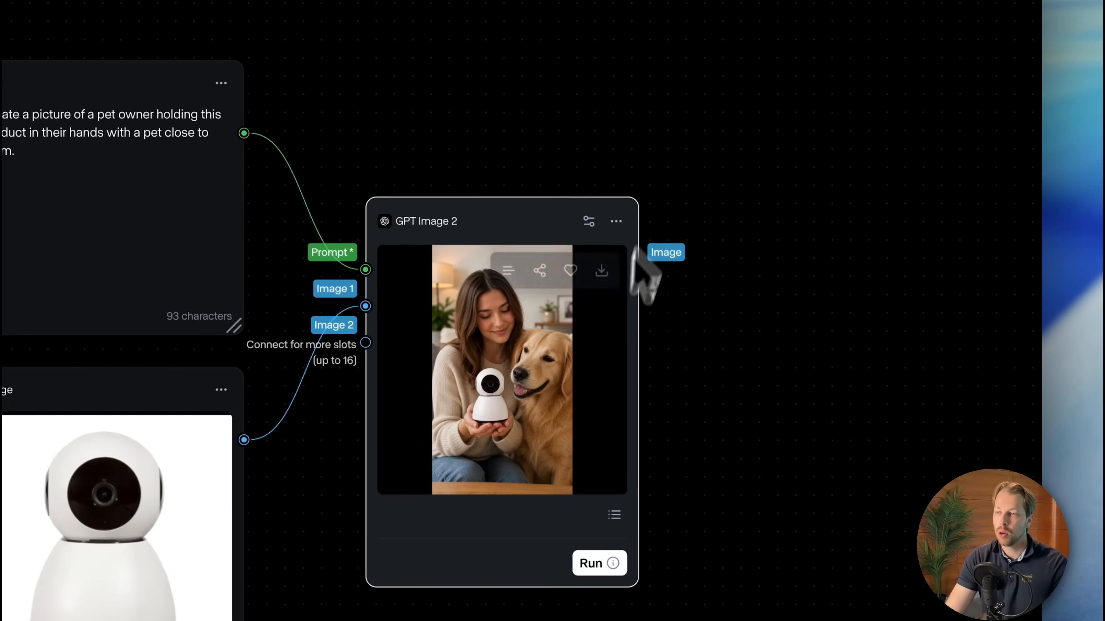
{"action": "left_click_drag", "start_coordinate": [625, 261], "coordinate": [715, 240]}
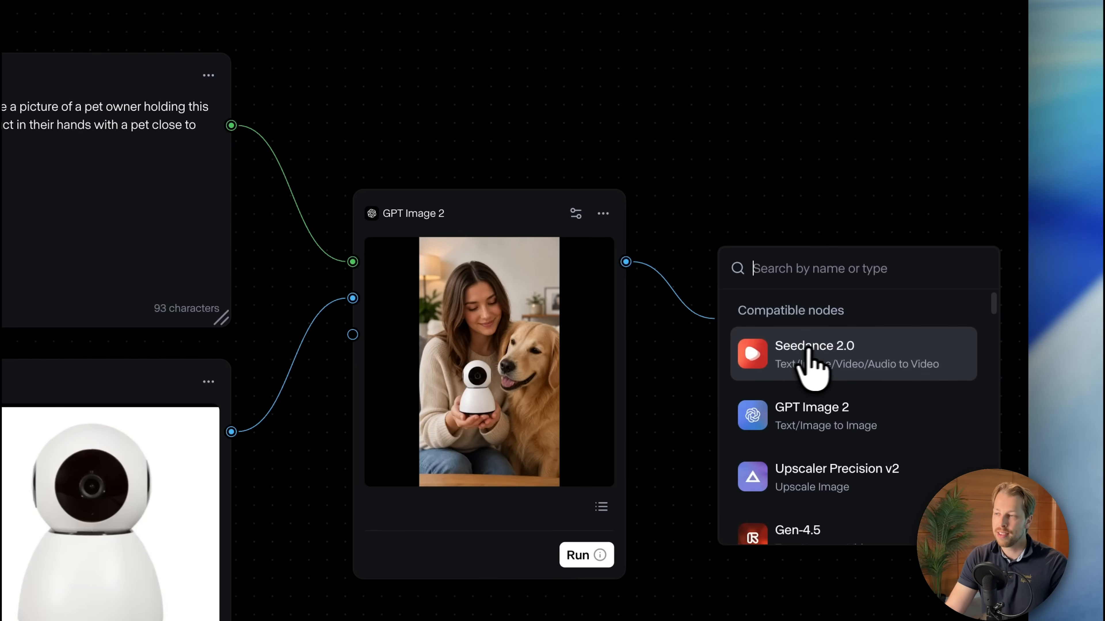
{"action": "left_click", "coordinate": [813, 359]}
{"action": "left_click_drag", "start_coordinate": [723, 112], "coordinate": [849, 202]}
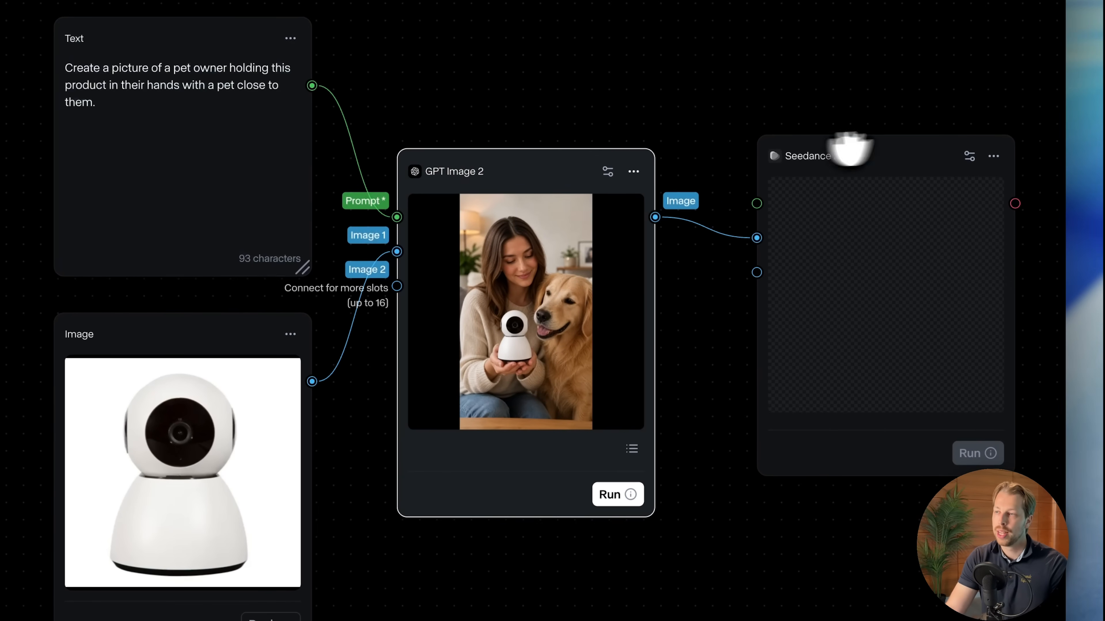
{"action": "left_click", "coordinate": [875, 166]}
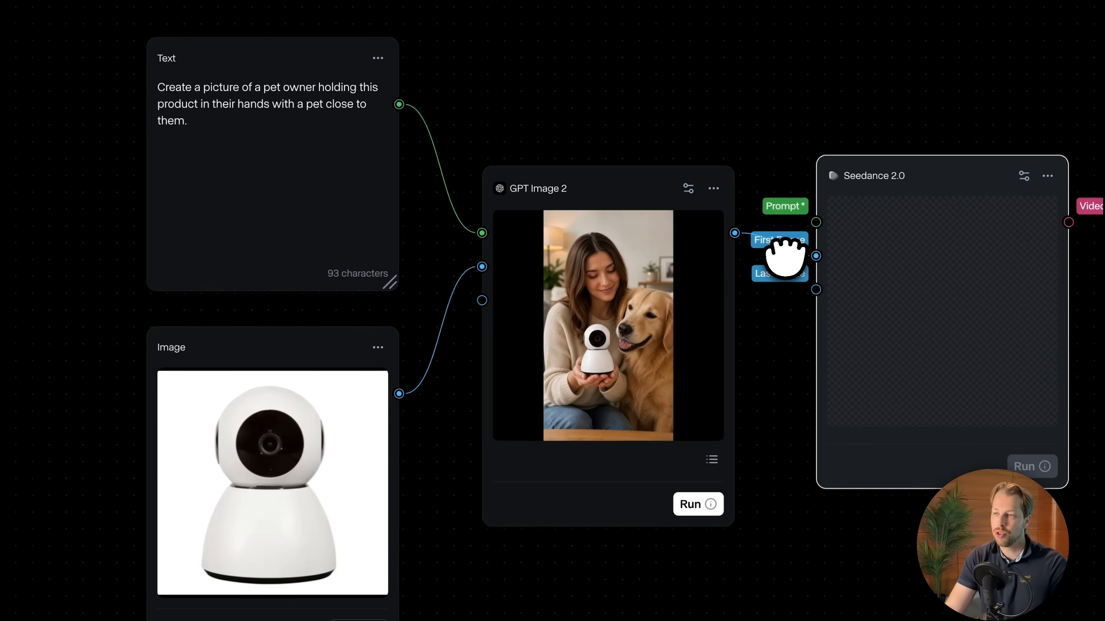
- Inspect the generated pet owner picture at full size and return to the workflow
{"action": "mouse_move", "coordinate": [572, 365]}
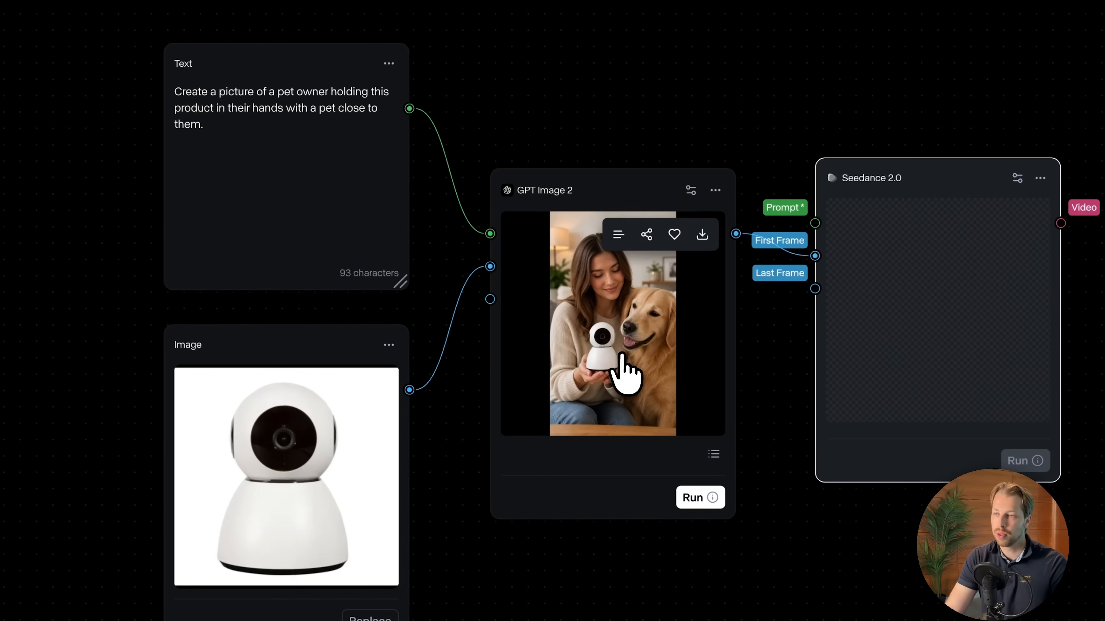
{"action": "left_click", "coordinate": [615, 336]}
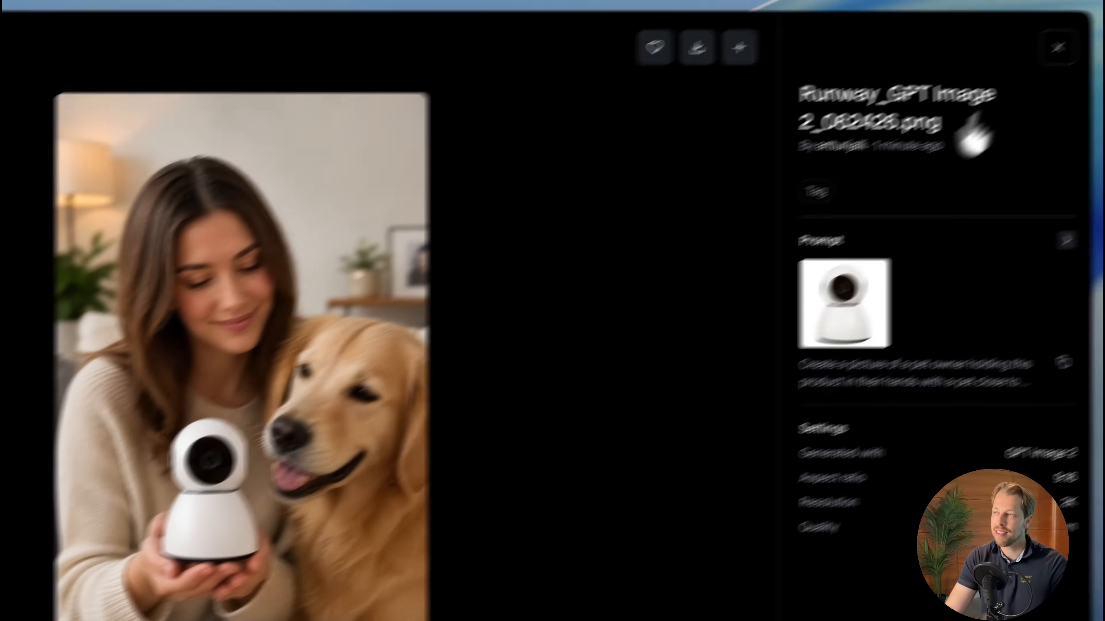
{"action": "left_click", "coordinate": [1058, 47]}
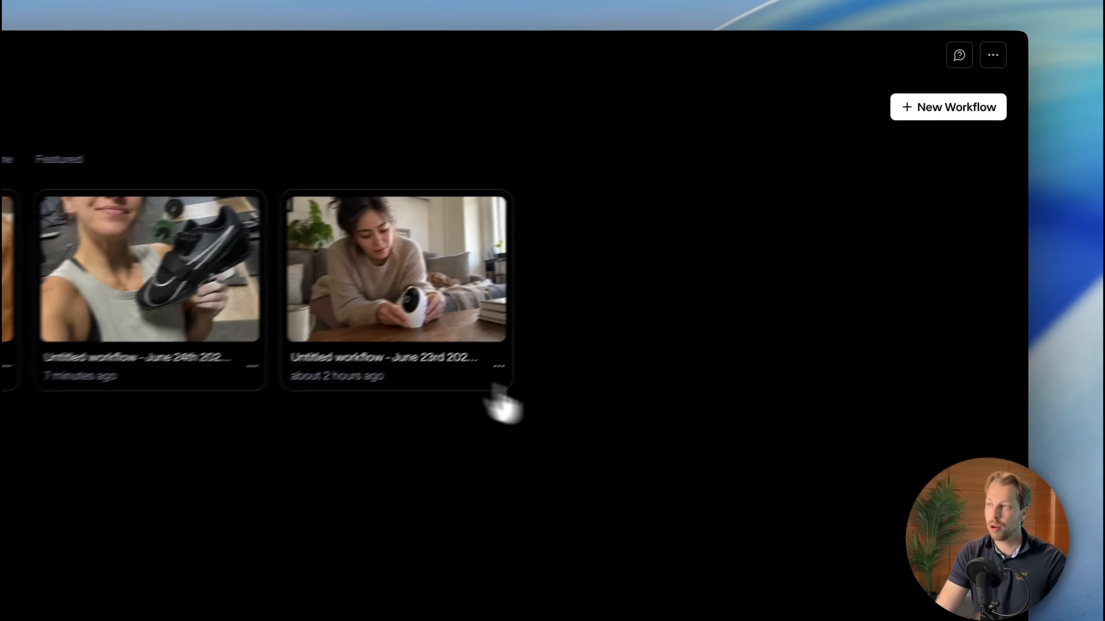
- Create another new workflow and add the black weightlifting shoe screenshot to its canvas as an image node
{"action": "left_click", "coordinate": [953, 123]}
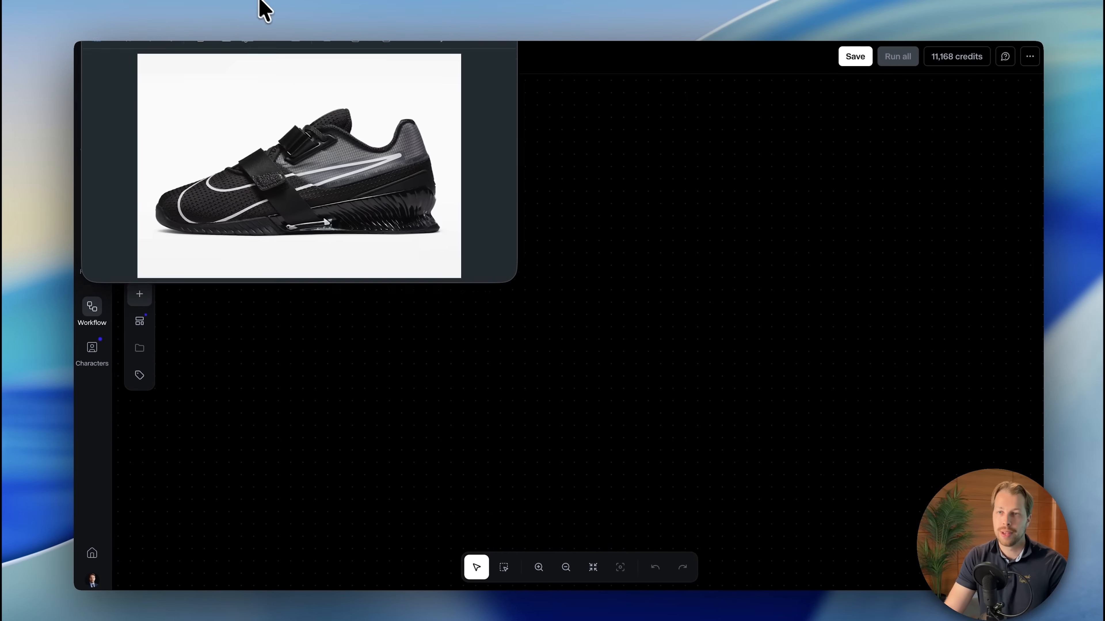
{"action": "left_click_drag", "start_coordinate": [264, 10], "coordinate": [513, 131]}
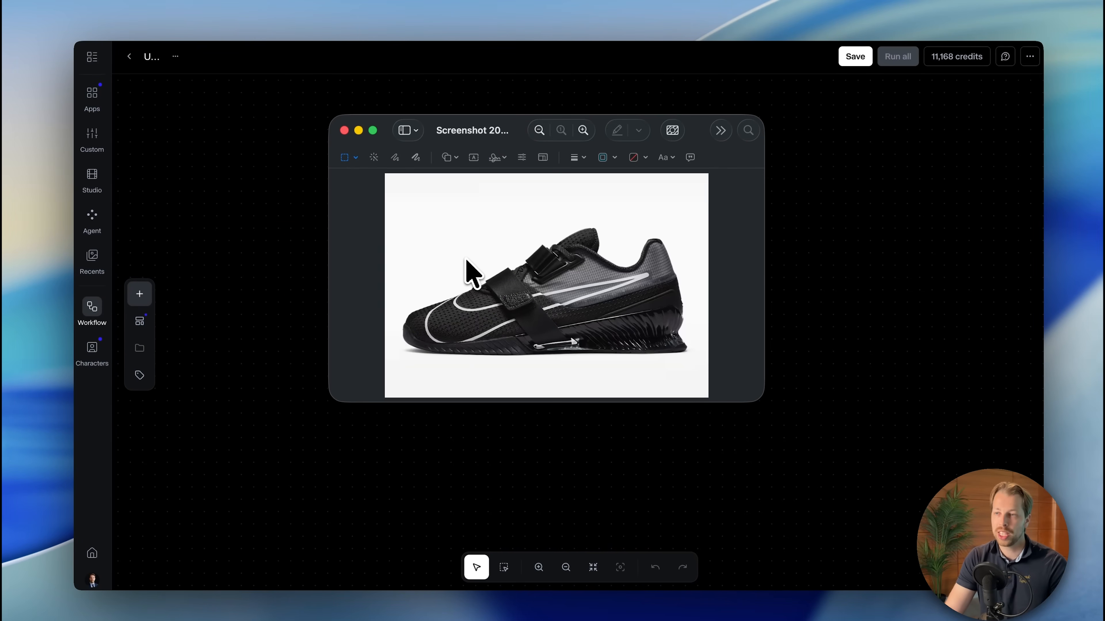
{"action": "left_click", "coordinate": [345, 131]}
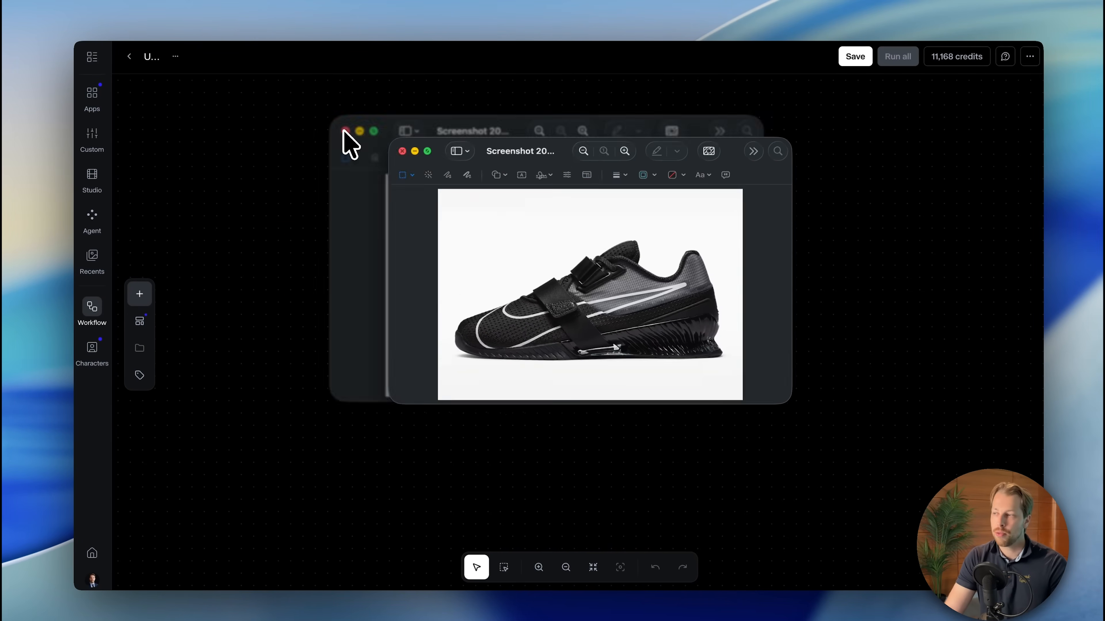
{"action": "left_click_drag", "start_coordinate": [1026, 388], "coordinate": [355, 298]}
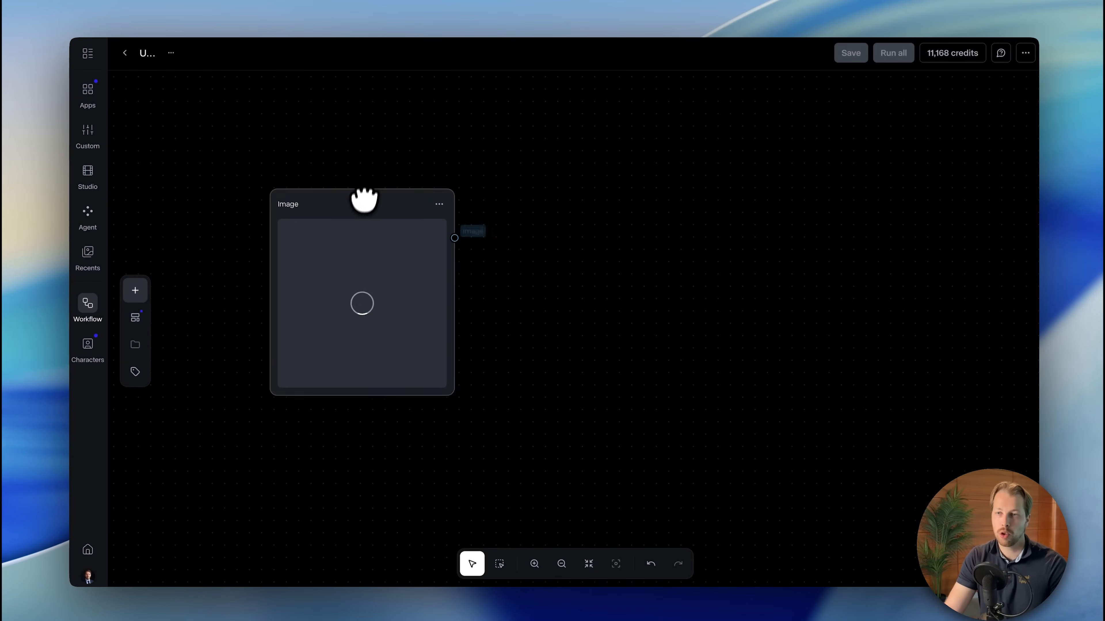
- Move the shoe image node lower on the canvas, leaving room above it for another node
{"action": "left_click_drag", "start_coordinate": [362, 198], "coordinate": [361, 250]}
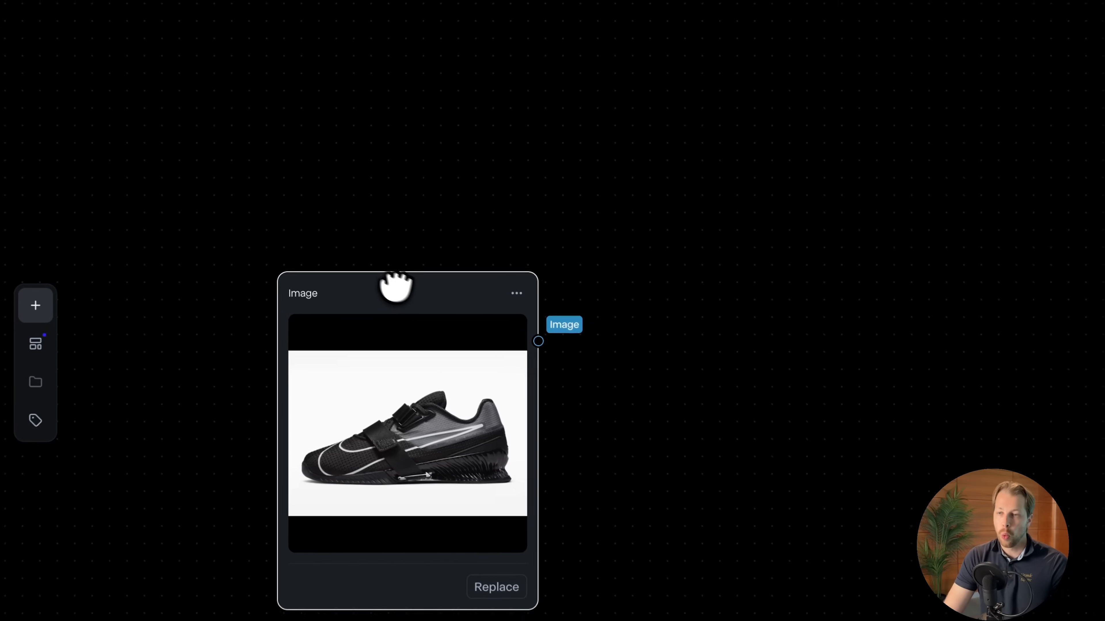
{"action": "left_click_drag", "start_coordinate": [396, 287], "coordinate": [439, 308]}
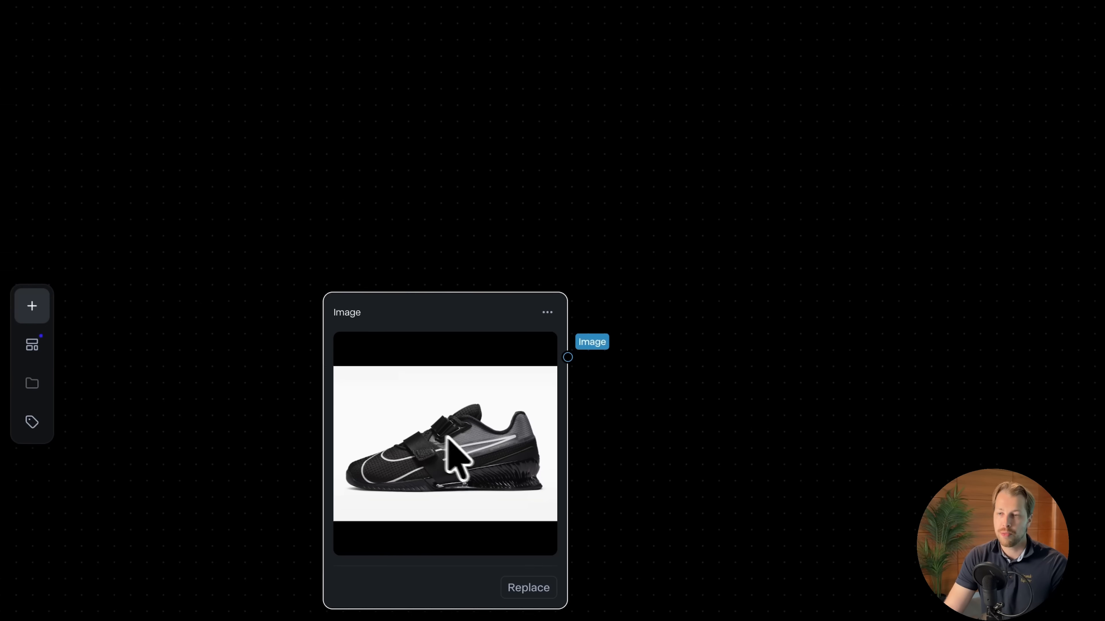
{"action": "left_click_drag", "start_coordinate": [661, 266], "coordinate": [686, 351]}
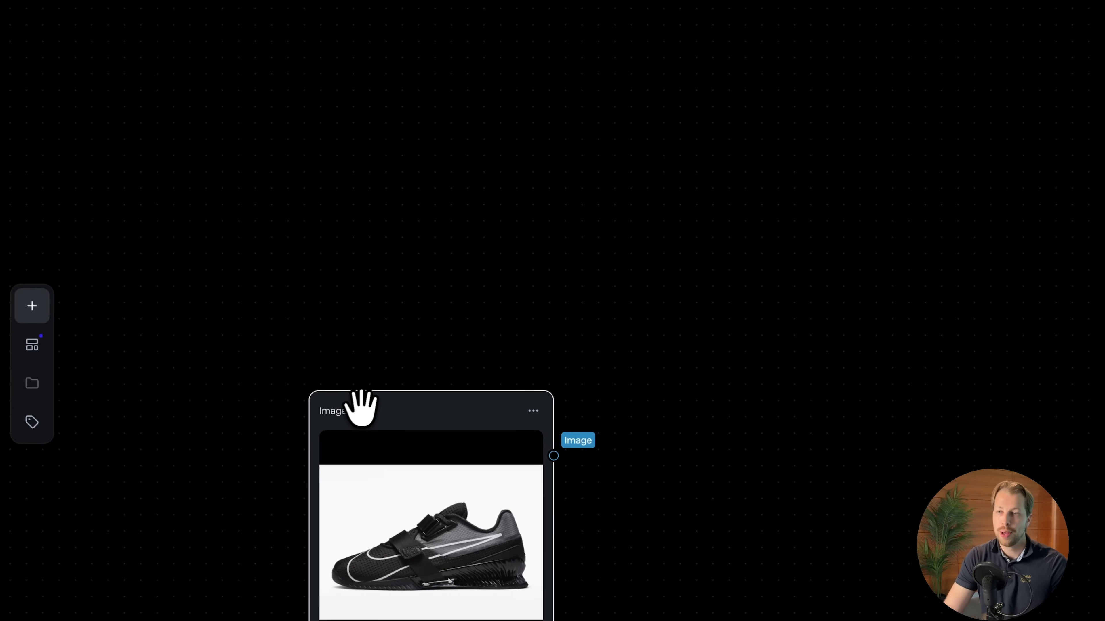
- Add an empty text node to the canvas and align it directly above the shoe image node
{"action": "double_click", "coordinate": [314, 99]}
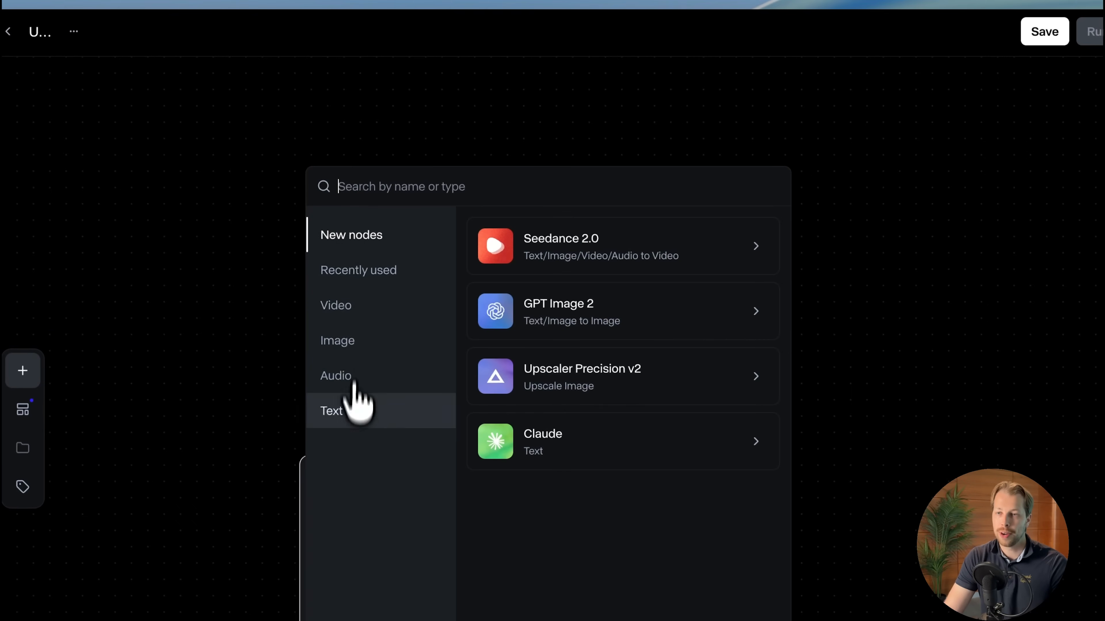
{"action": "left_click", "coordinate": [353, 419]}
{"action": "left_click", "coordinate": [535, 283]}
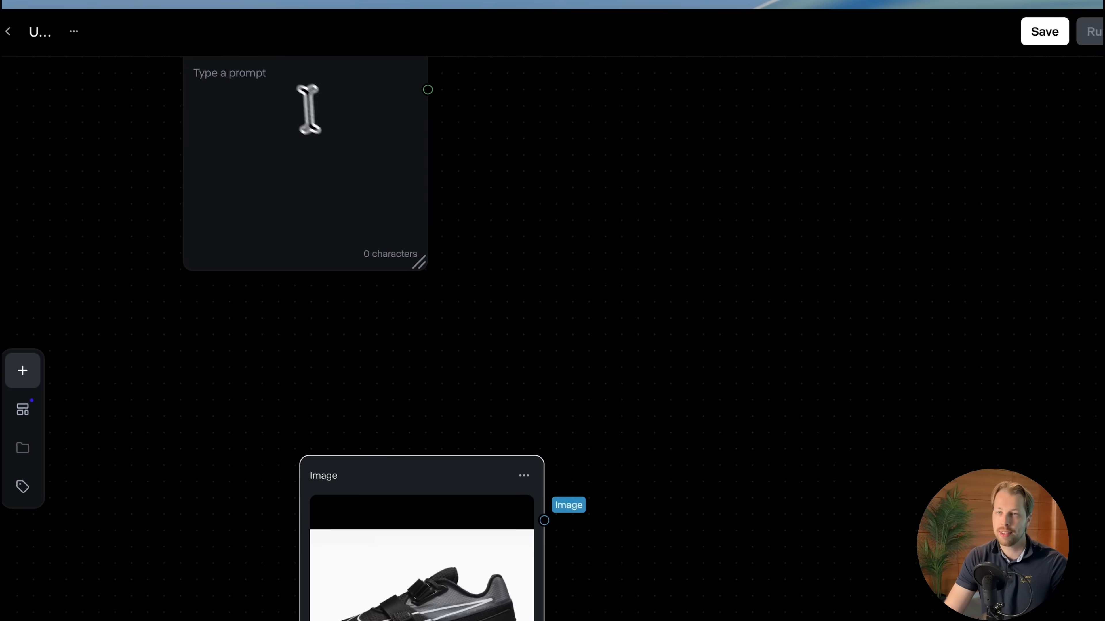
{"action": "left_click_drag", "start_coordinate": [345, 242], "coordinate": [452, 381]}
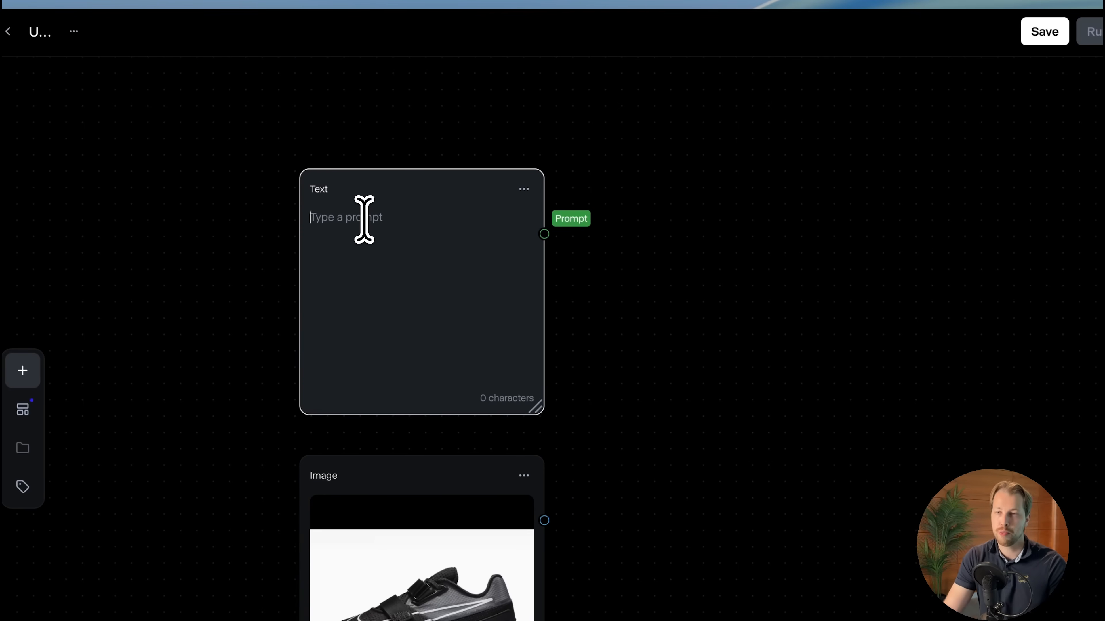
- Paste into the text node the UGC ad instructions with the Nike Romaleos 4 product link, requesting an AI image prompt for a realistic actor
{"action": "key", "text": "ctrl+v"}
{"action": "scroll", "coordinate": [405, 266], "scroll_direction": "up", "scroll_amount": 10}
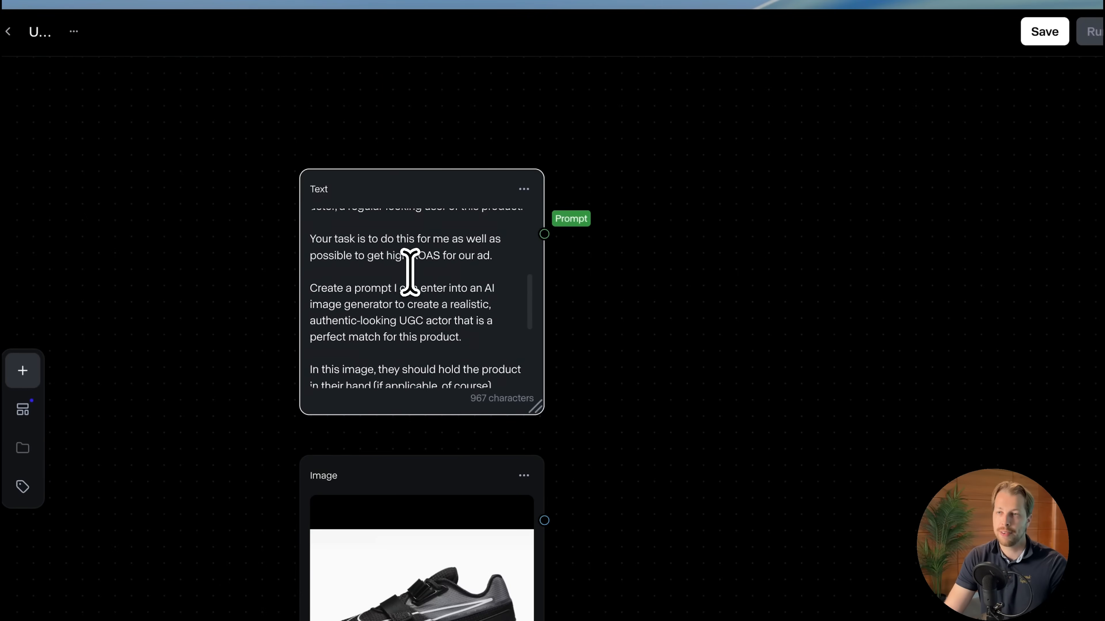
{"action": "scroll", "coordinate": [410, 272], "scroll_direction": "down", "scroll_amount": 1}
{"action": "scroll", "coordinate": [413, 271], "scroll_direction": "up", "scroll_amount": 3}
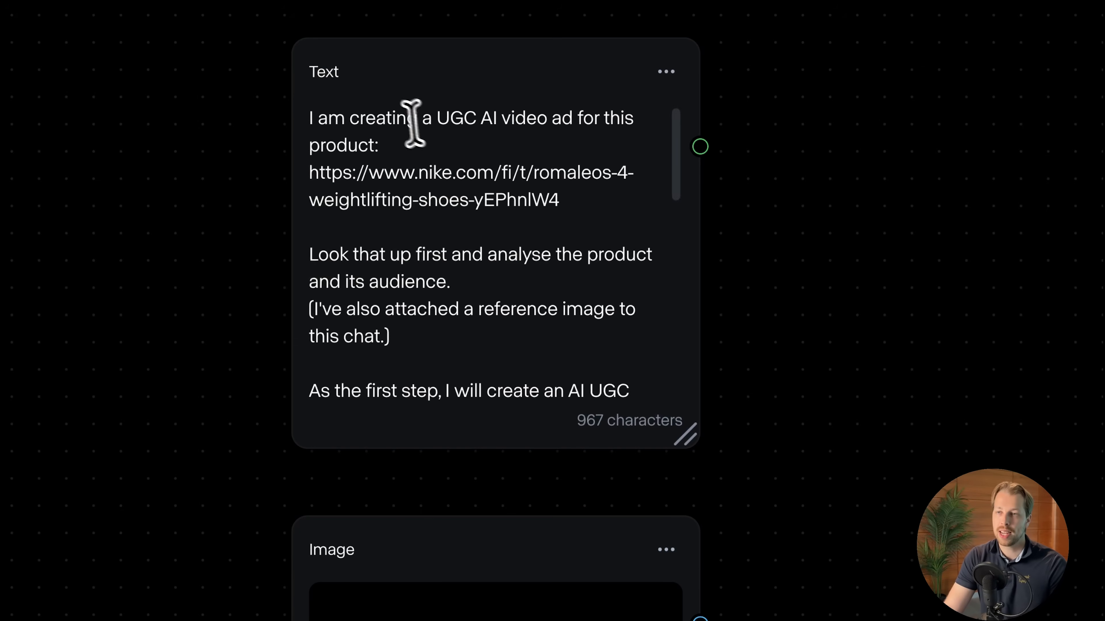
- Review the opening of the pasted instructions, covering the product link, the audience analysis and the attached reference image
{"action": "triple_click", "coordinate": [366, 217]}
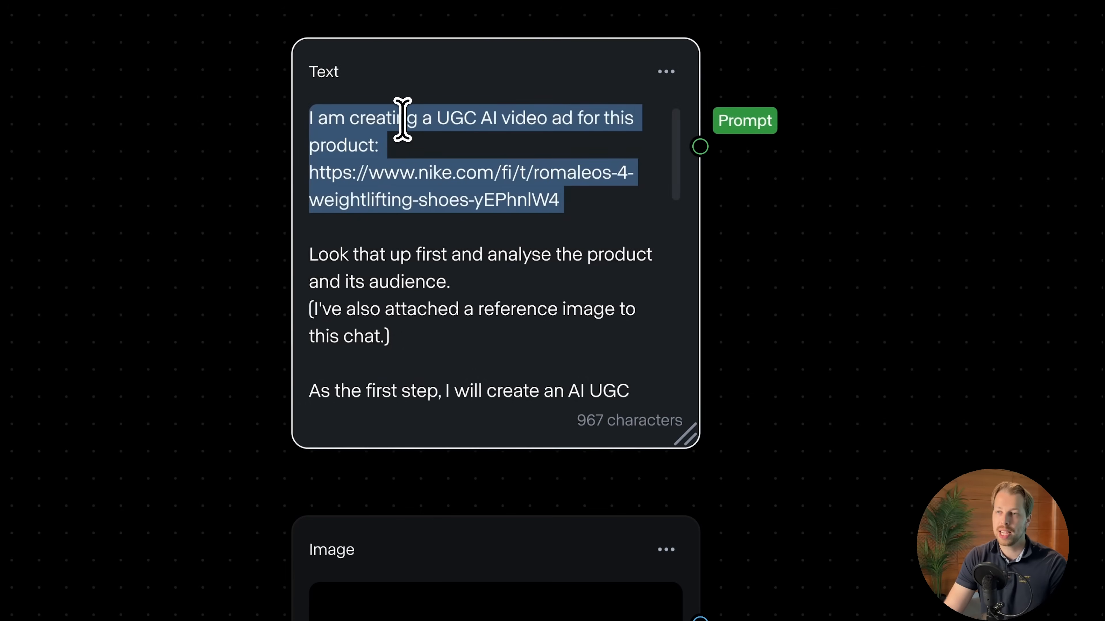
{"action": "left_click", "coordinate": [464, 145]}
{"action": "left_click_drag", "start_coordinate": [568, 198], "coordinate": [309, 181]}
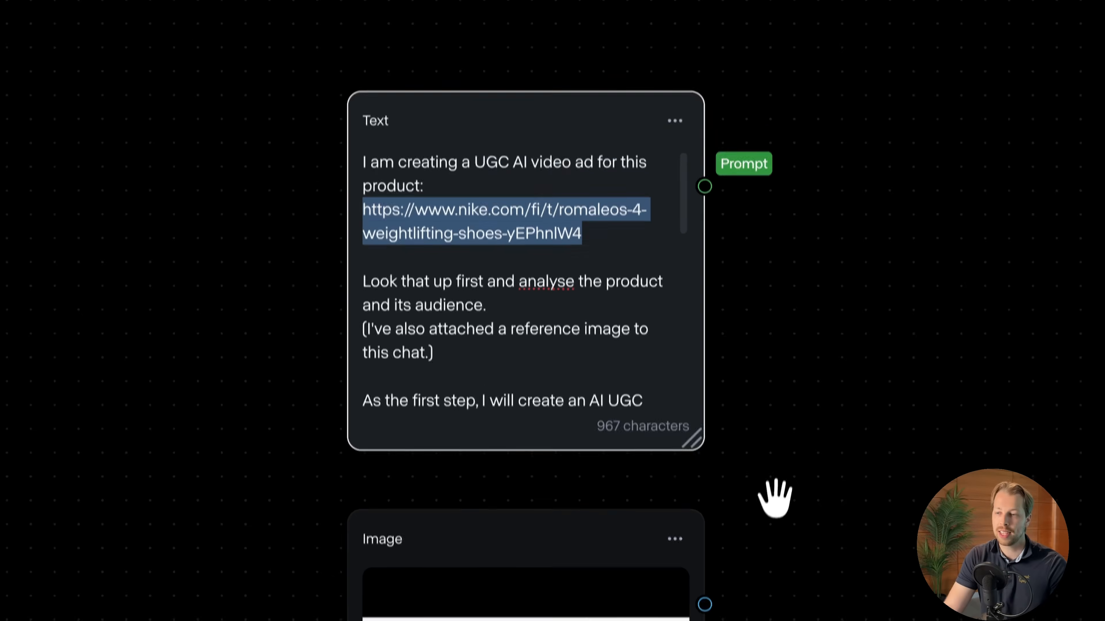
{"action": "left_click_drag", "start_coordinate": [775, 498], "coordinate": [737, 222]}
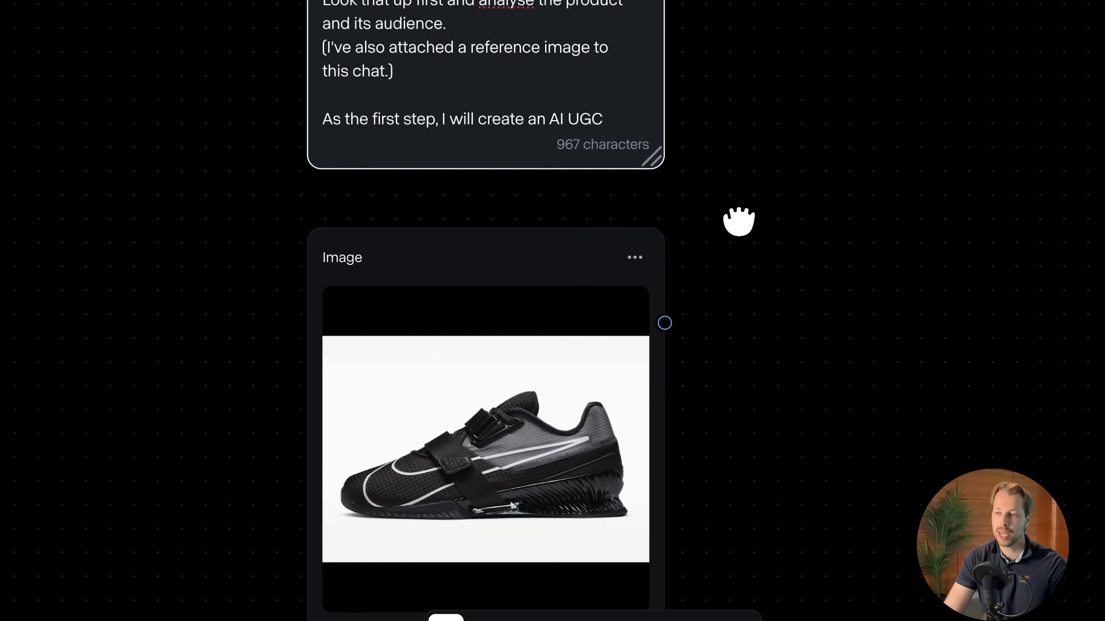
{"action": "left_click_drag", "start_coordinate": [703, 141], "coordinate": [750, 489]}
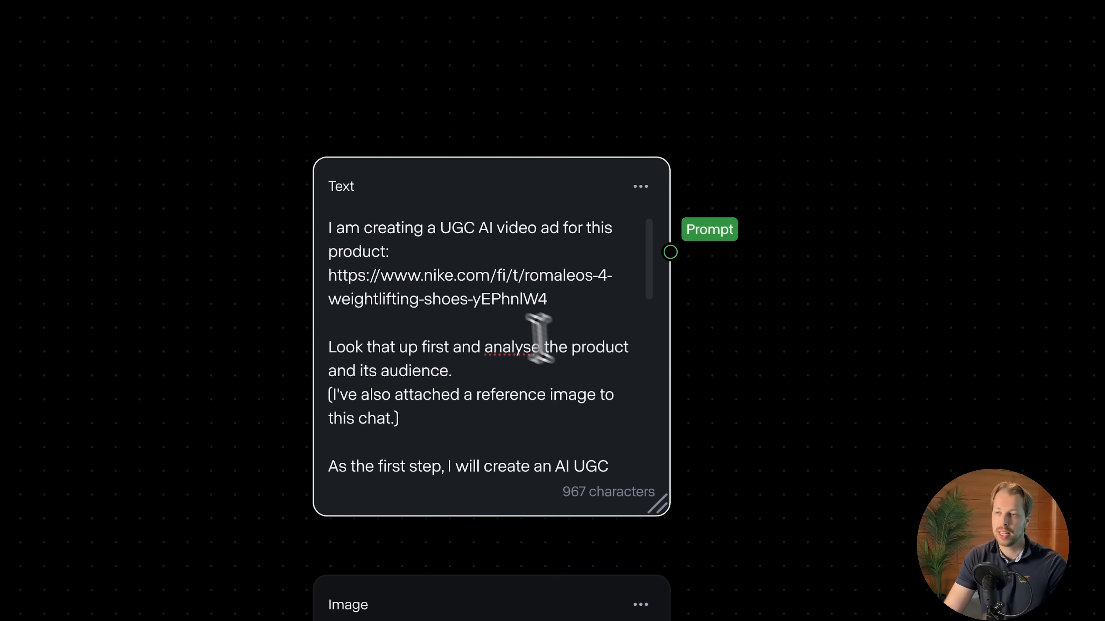
{"action": "scroll", "coordinate": [448, 337], "scroll_direction": "down", "scroll_amount": 1}
{"action": "triple_click", "coordinate": [438, 333]}
{"action": "scroll", "coordinate": [454, 370], "scroll_direction": "down", "scroll_amount": 3}
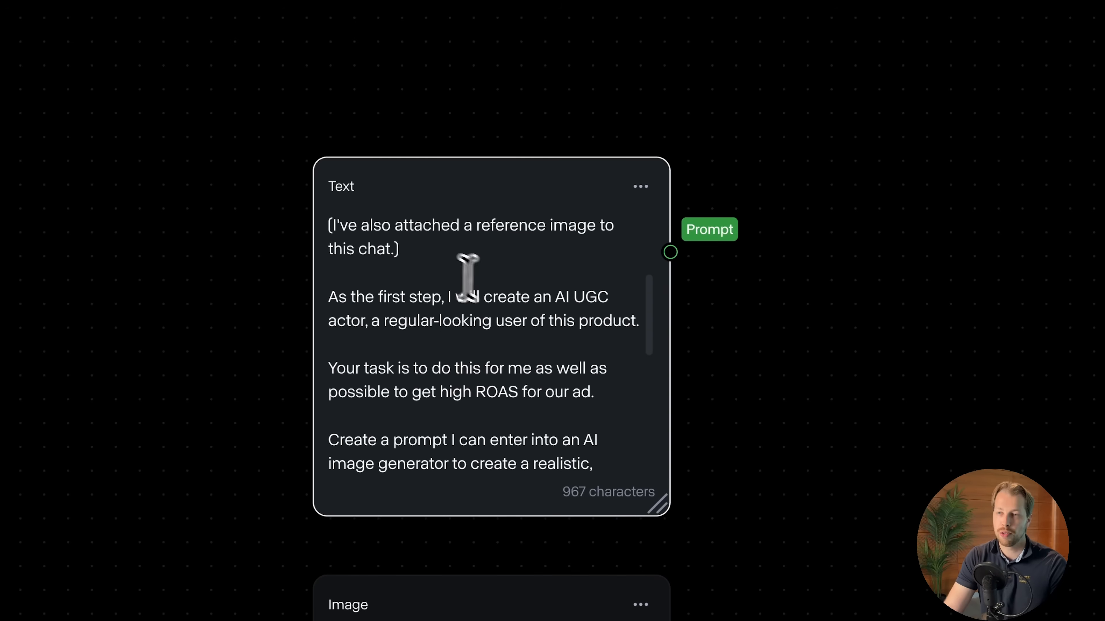
- Move the shoe image node up slightly, closer to the text node above it
{"action": "left_click_drag", "start_coordinate": [565, 583], "coordinate": [568, 544]}
{"action": "left_click_drag", "start_coordinate": [509, 480], "coordinate": [506, 486]}
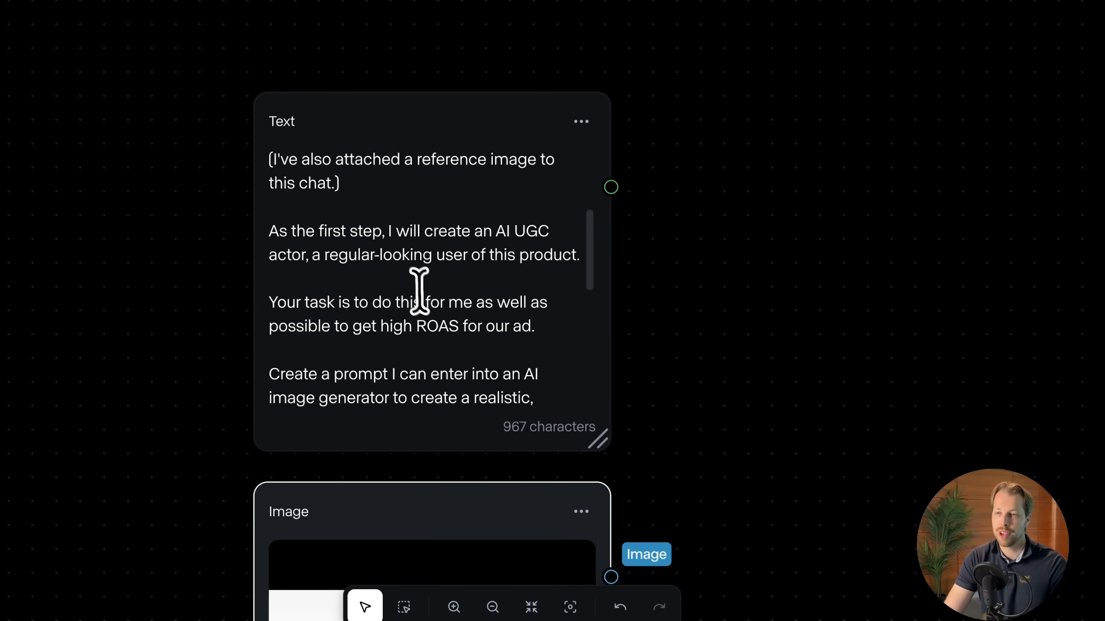
- Read the instructions about the regular-looking UGC actor, high ROAS and the image generator prompt to create
{"action": "scroll", "coordinate": [418, 287], "scroll_direction": "down", "scroll_amount": 1}
{"action": "left_click", "coordinate": [431, 220]}
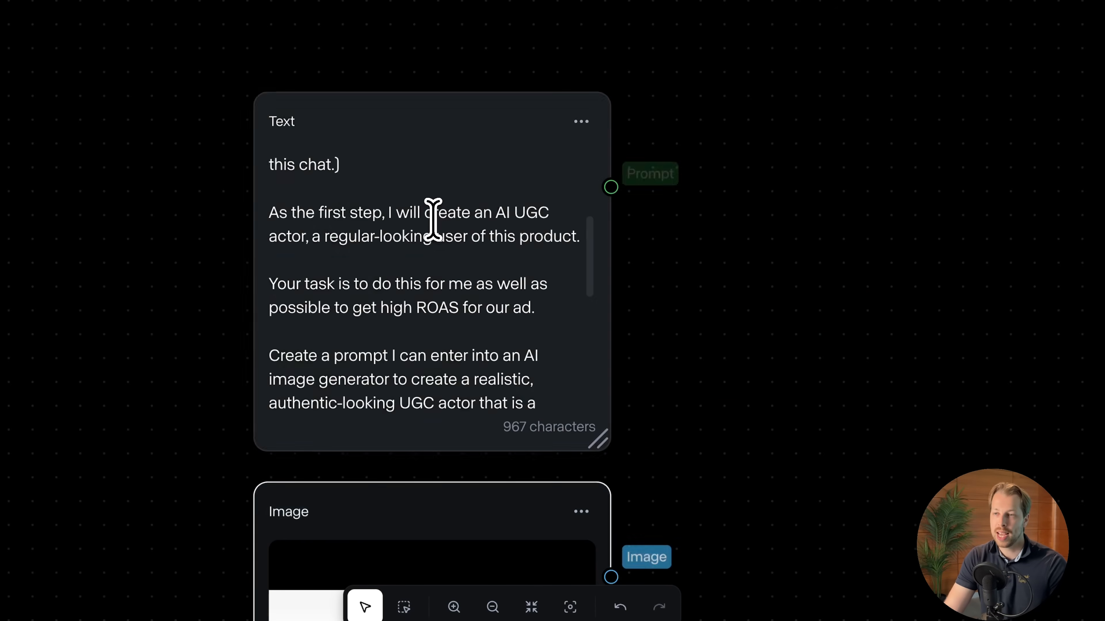
{"action": "scroll", "coordinate": [449, 222], "scroll_direction": "down", "scroll_amount": 1}
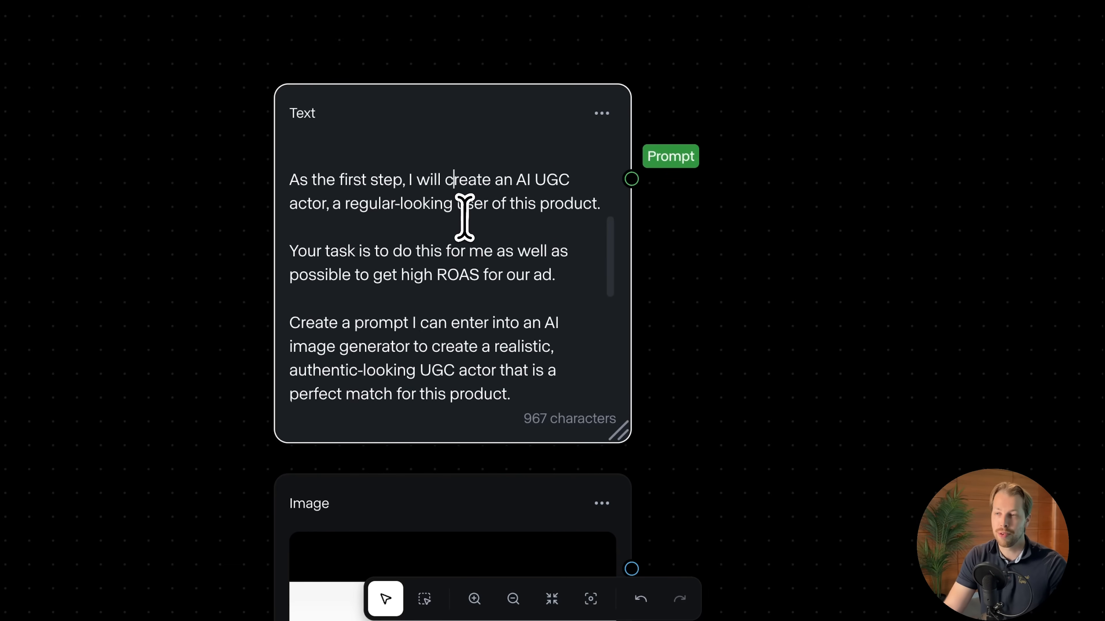
{"action": "scroll", "coordinate": [464, 216], "scroll_direction": "down", "scroll_amount": 1}
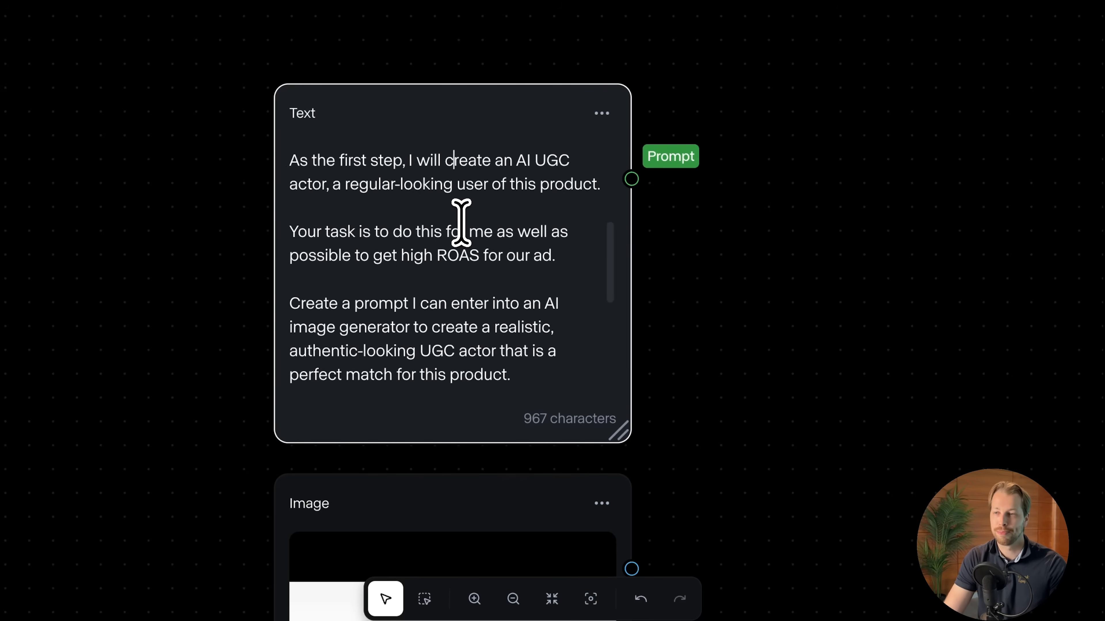
{"action": "scroll", "coordinate": [459, 227], "scroll_direction": "down", "scroll_amount": 3}
{"action": "triple_click", "coordinate": [391, 171]}
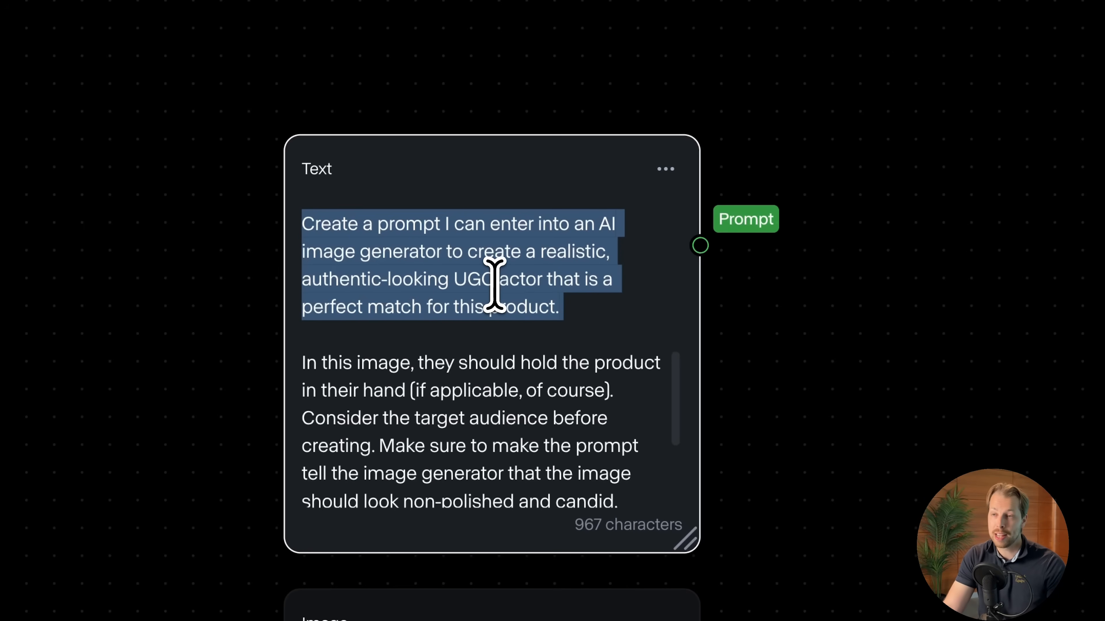
{"action": "left_click_drag", "start_coordinate": [446, 190], "coordinate": [407, 128]}
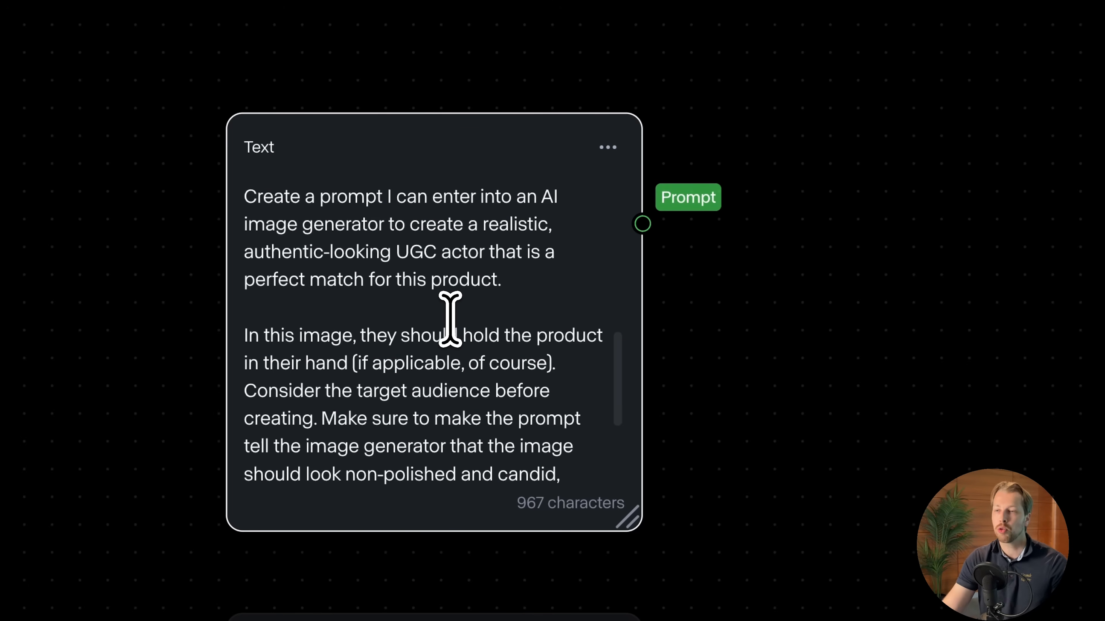
- Read the rest of the instructions on holding the product, the candid non-polished look, and returning only a short, concise actor prompt
{"action": "scroll", "coordinate": [327, 305], "scroll_direction": "down", "scroll_amount": 3}
{"action": "scroll", "coordinate": [463, 301], "scroll_direction": "down", "scroll_amount": 3}
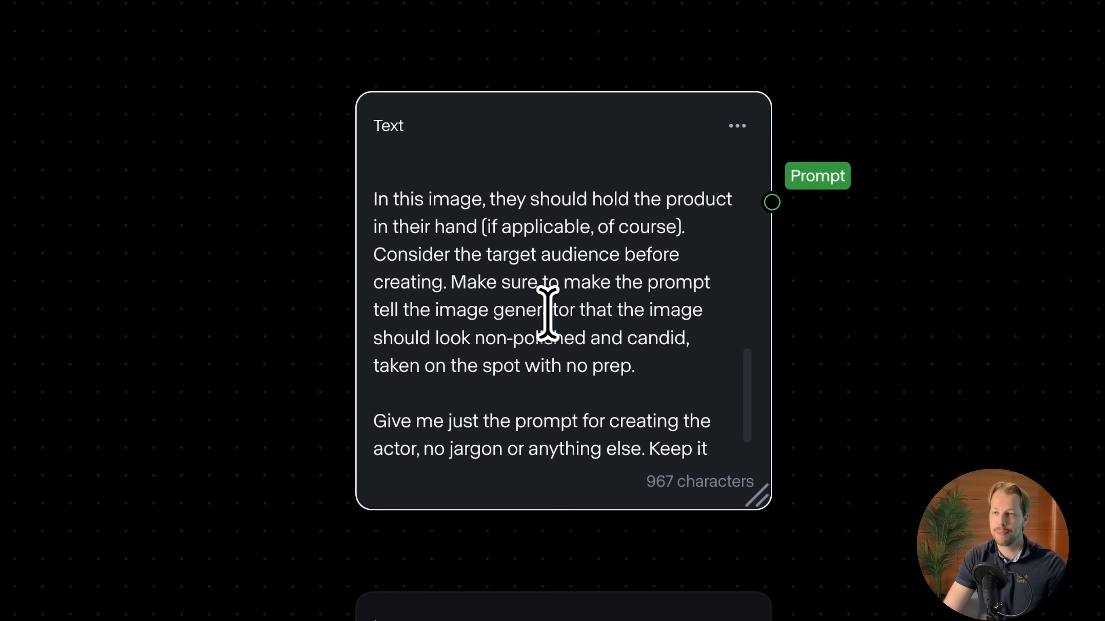
{"action": "scroll", "coordinate": [547, 313], "scroll_direction": "down", "scroll_amount": 1}
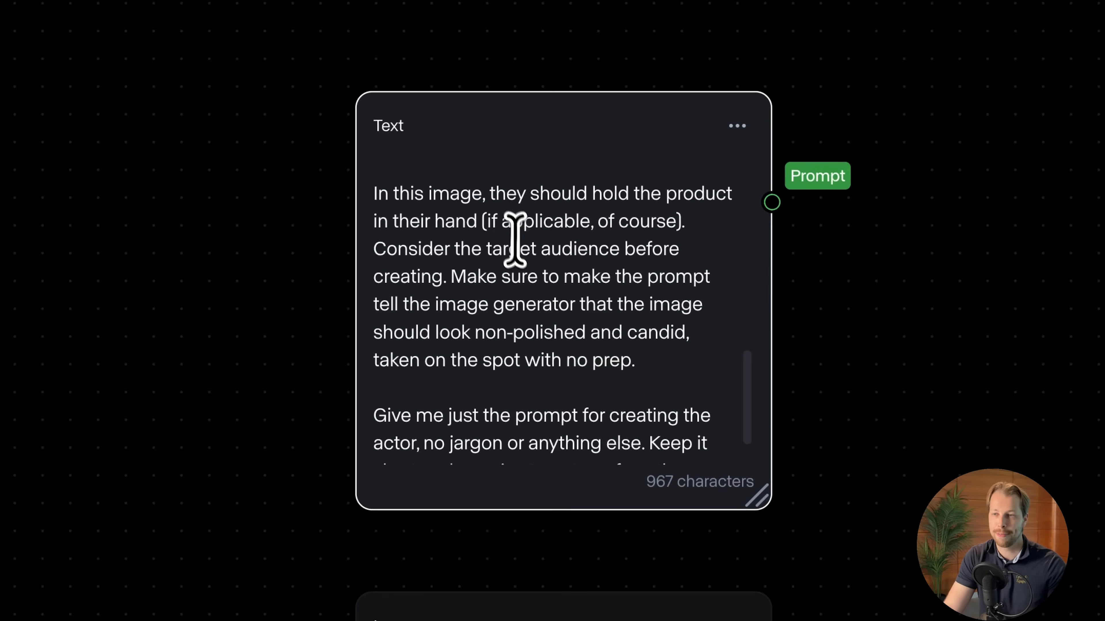
{"action": "scroll", "coordinate": [522, 252], "scroll_direction": "down", "scroll_amount": 1}
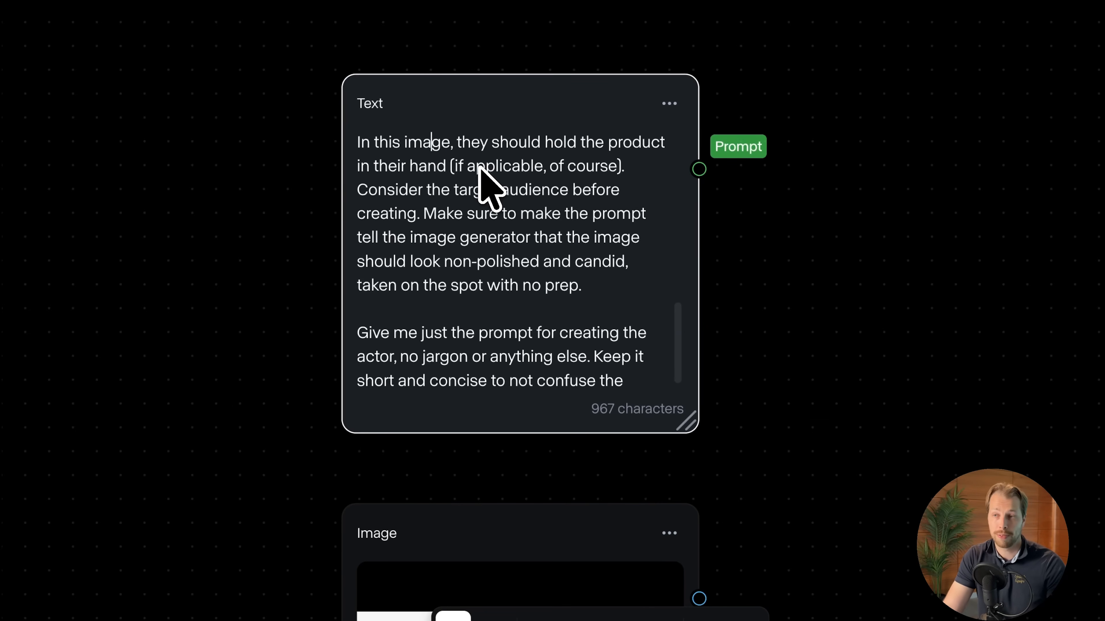
{"action": "left_click_drag", "start_coordinate": [490, 515], "coordinate": [551, 485]}
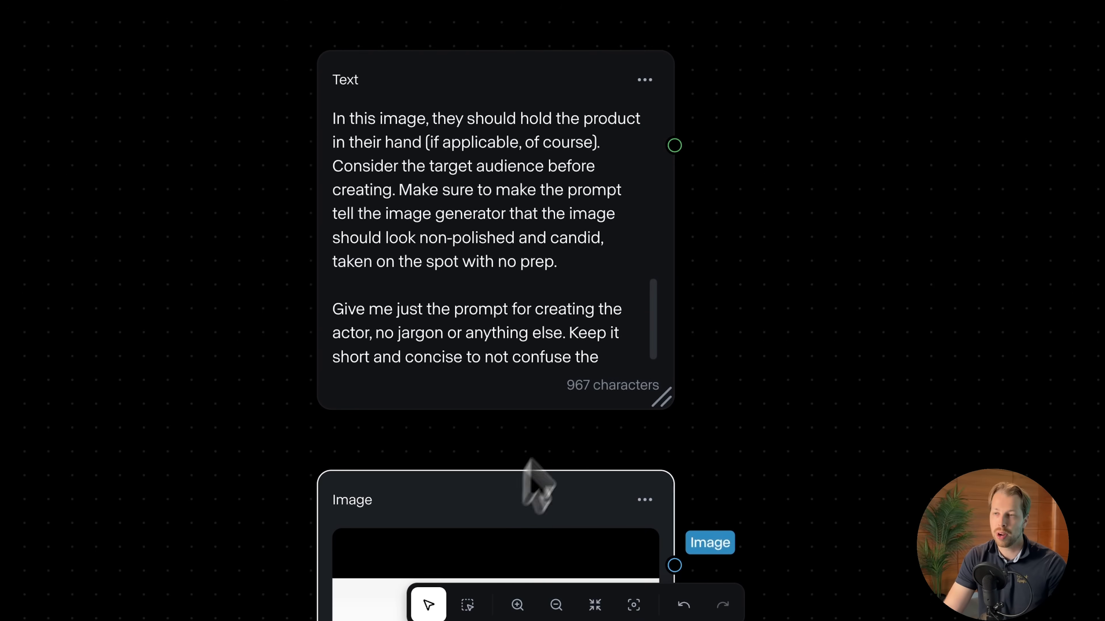
{"action": "left_click", "coordinate": [558, 165]}
{"action": "scroll", "coordinate": [530, 199], "scroll_direction": "down", "scroll_amount": 2}
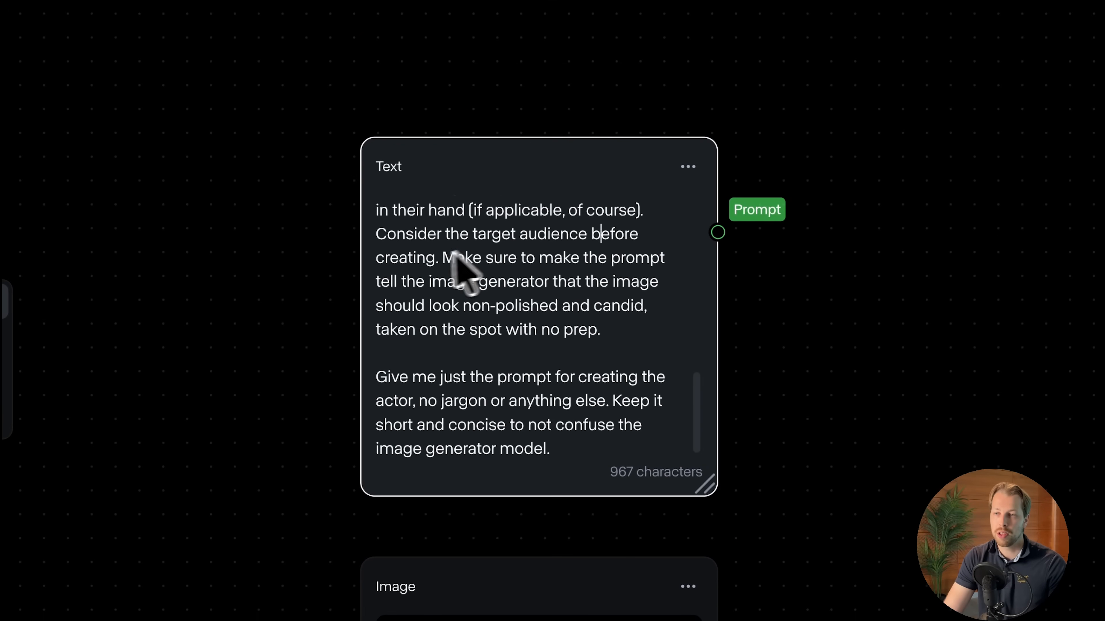
{"action": "scroll", "coordinate": [464, 282], "scroll_direction": "down", "scroll_amount": 1}
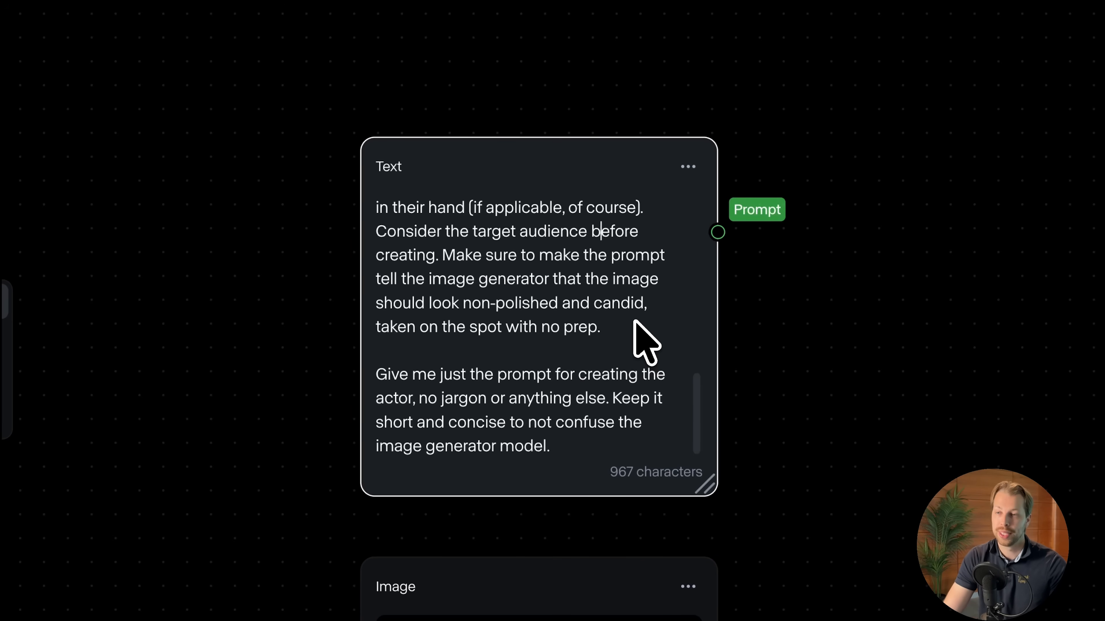
{"action": "triple_click", "coordinate": [498, 411]}
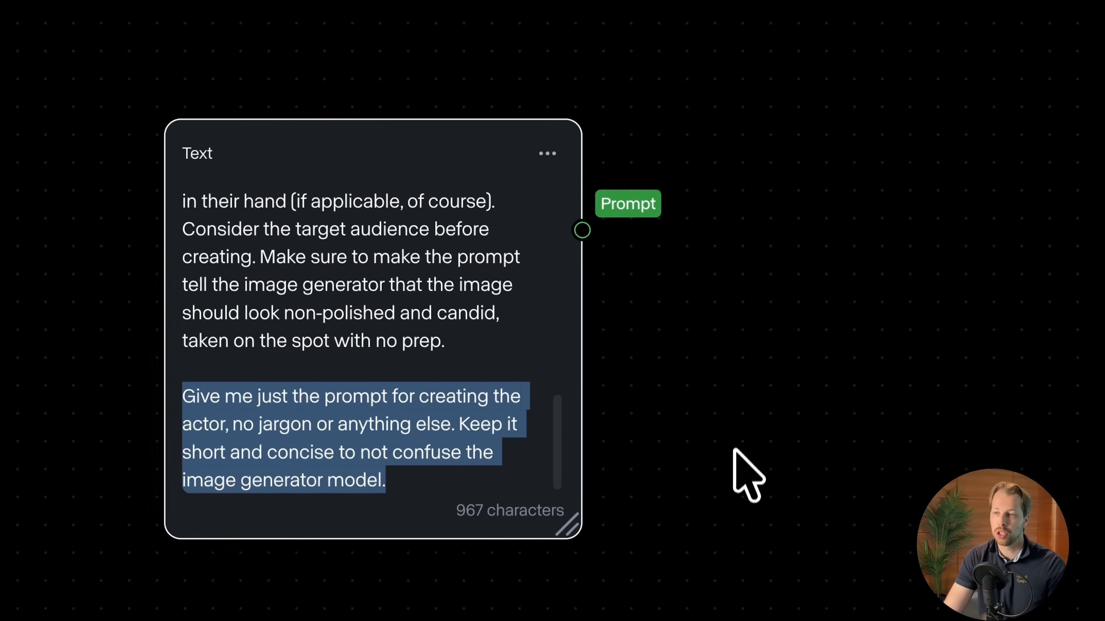
- Line up the shoe image node directly beneath the text node, and add a Claude node fed by the text node's prompt output
{"action": "left_click_drag", "start_coordinate": [480, 210], "coordinate": [398, 111]}
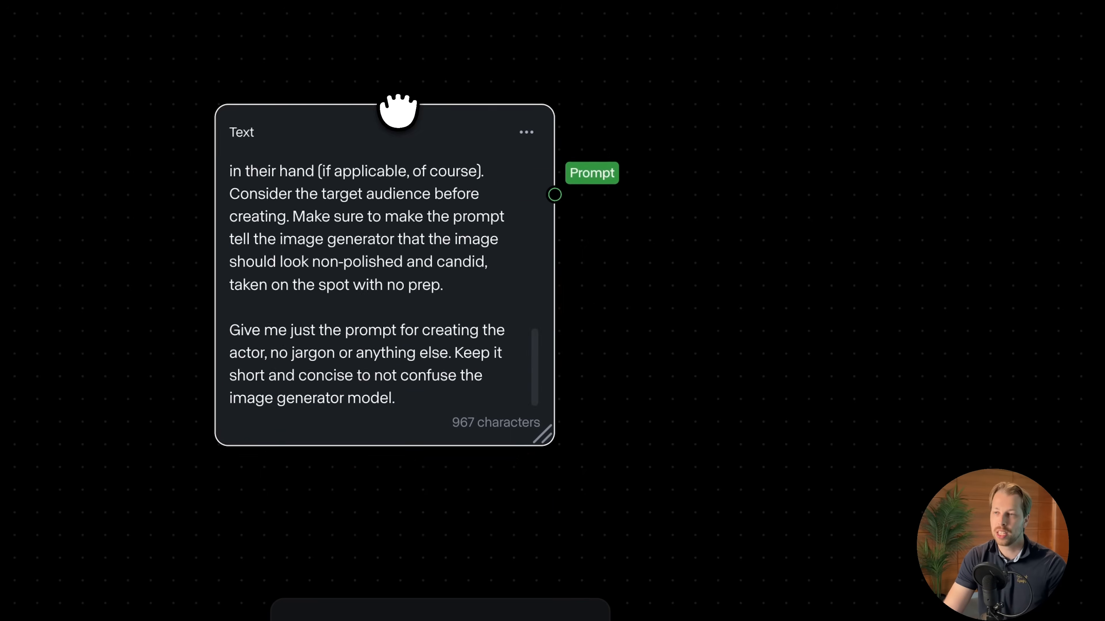
{"action": "left_click_drag", "start_coordinate": [501, 486], "coordinate": [481, 383]}
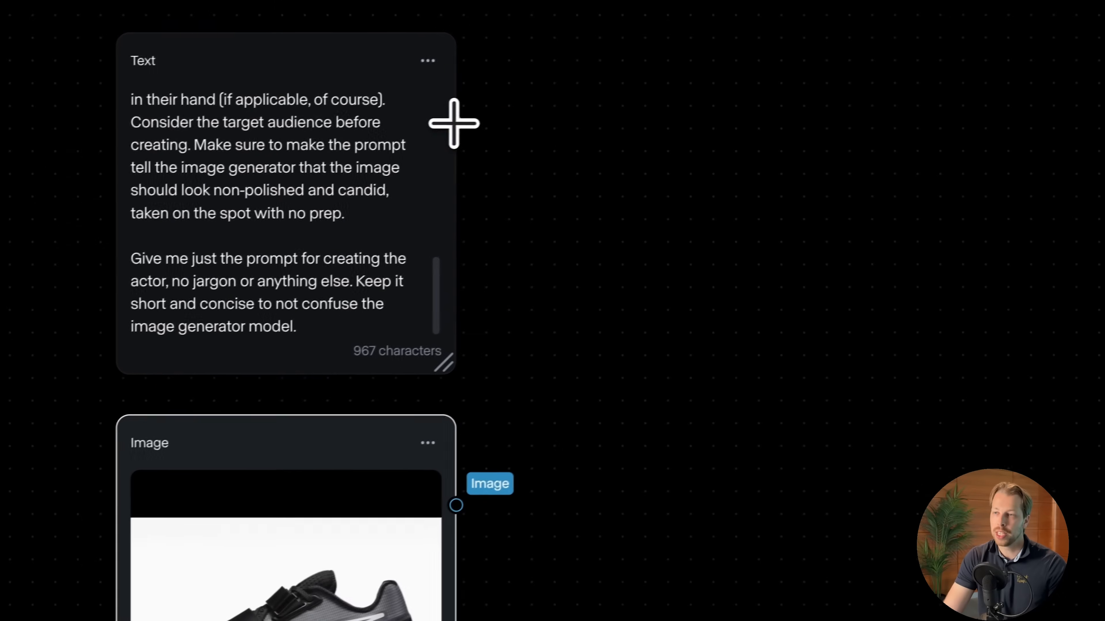
{"action": "left_click_drag", "start_coordinate": [641, 79], "coordinate": [829, 152]}
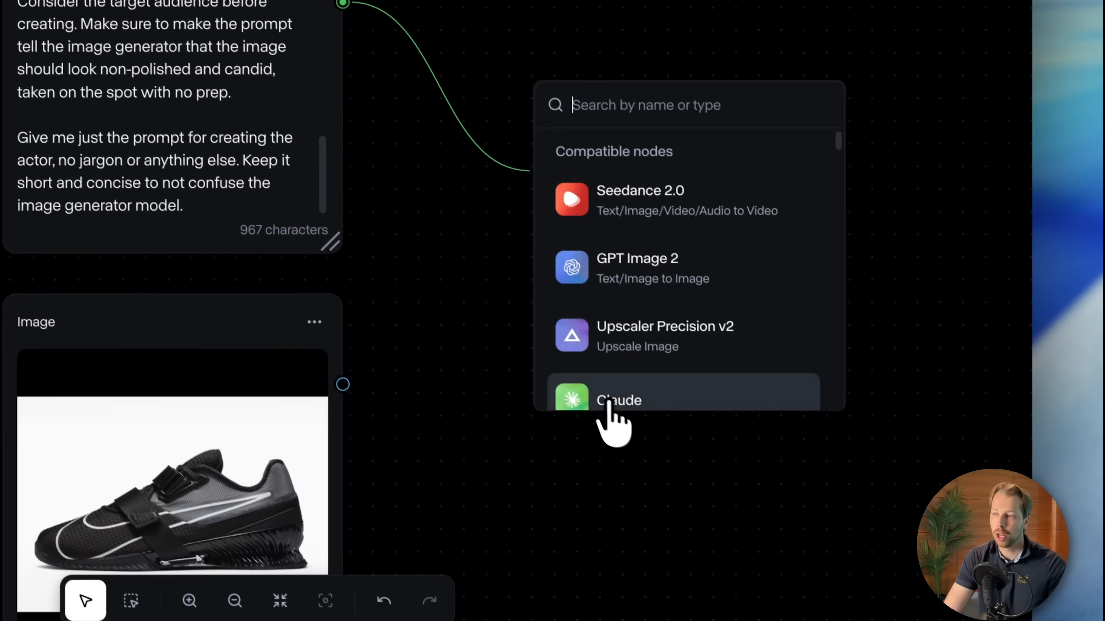
{"action": "left_click", "coordinate": [696, 522]}
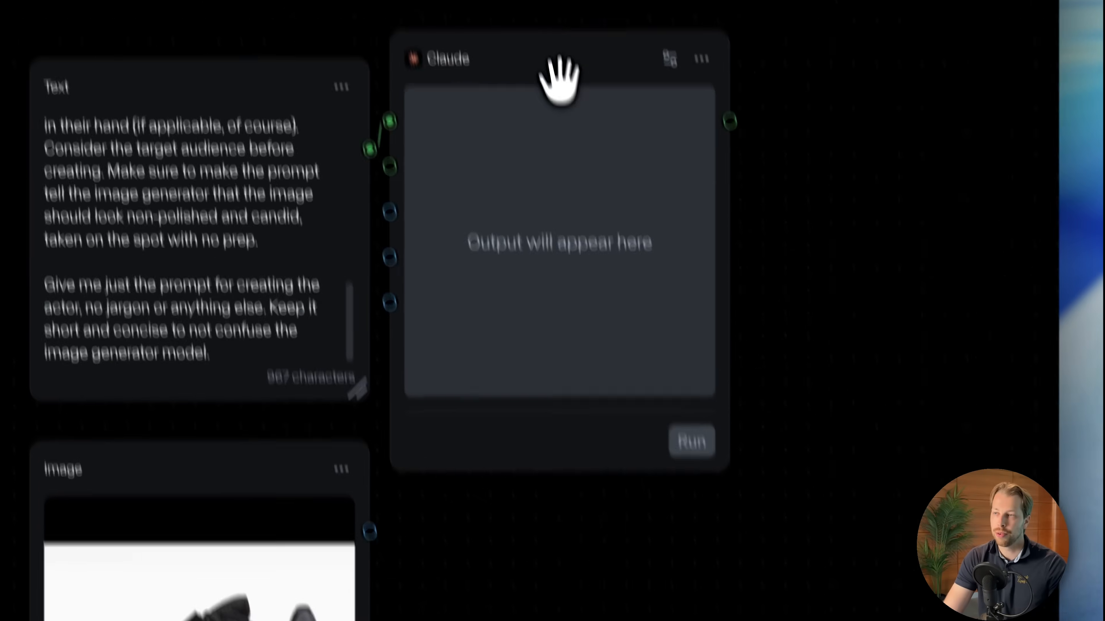
{"action": "left_click_drag", "start_coordinate": [559, 80], "coordinate": [691, 172]}
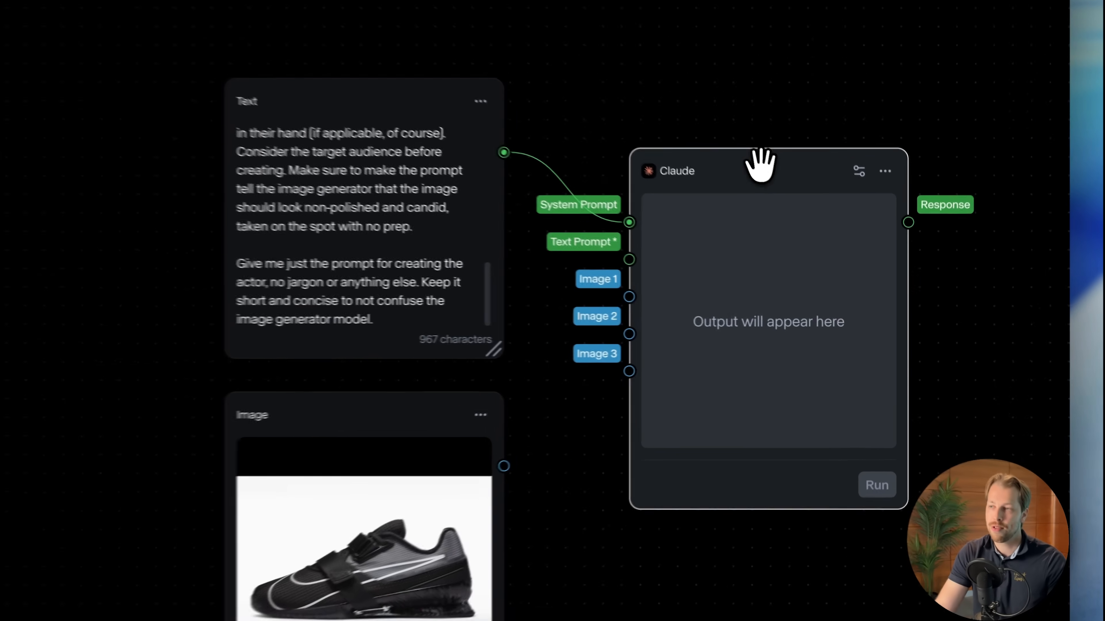
{"action": "left_click_drag", "start_coordinate": [798, 203], "coordinate": [798, 212]}
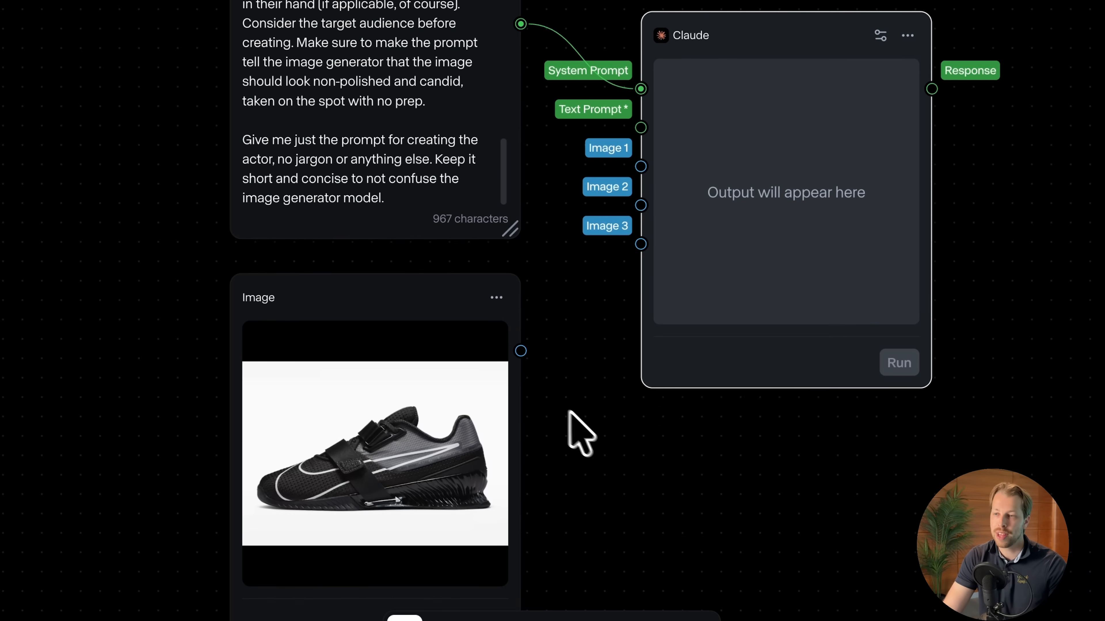
- Connect the shoe image to Claude's Image 1 input and rewire the instructions from System Prompt to Text Prompt
{"action": "left_click_drag", "start_coordinate": [519, 349], "coordinate": [631, 166]}
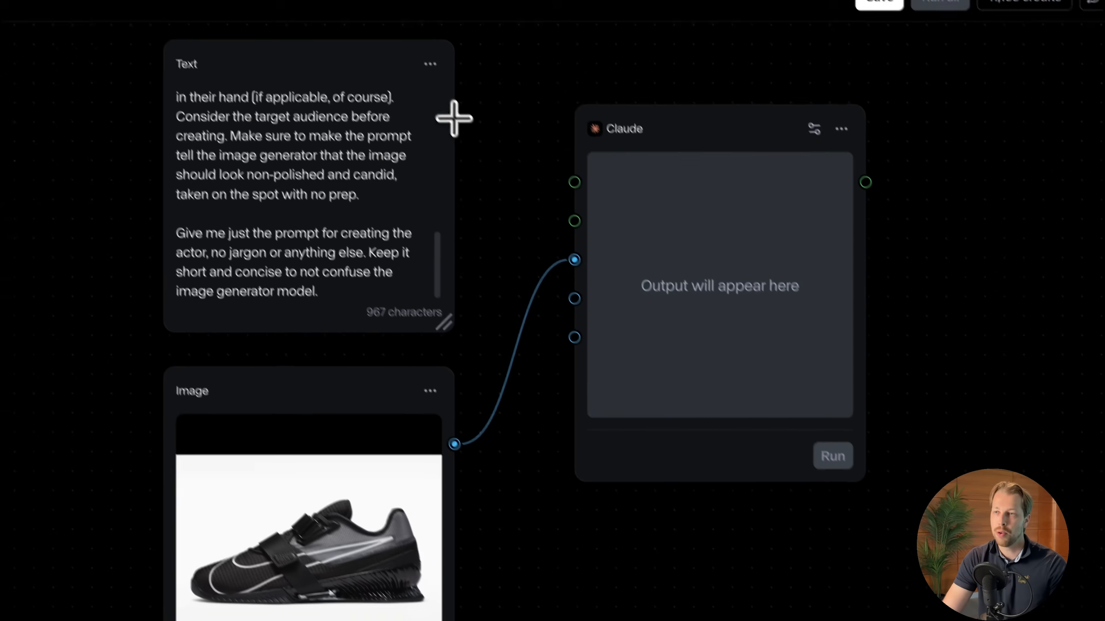
{"action": "left_click_drag", "start_coordinate": [505, 178], "coordinate": [535, 206]}
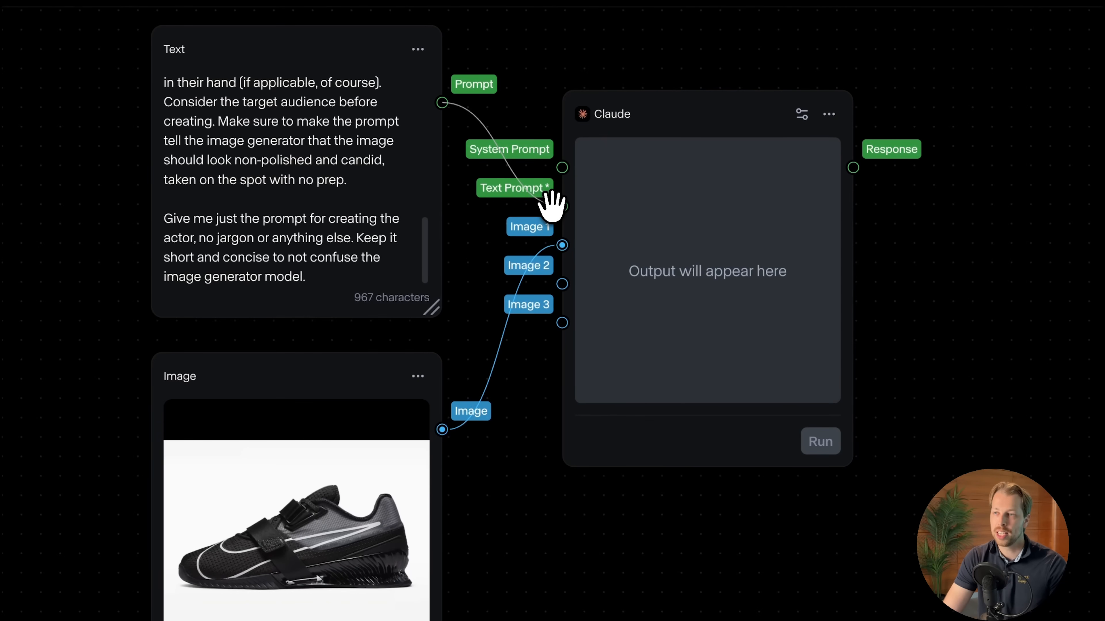
{"action": "left_click_drag", "start_coordinate": [551, 205], "coordinate": [551, 205]}
{"action": "left_click_drag", "start_coordinate": [685, 114], "coordinate": [673, 124]}
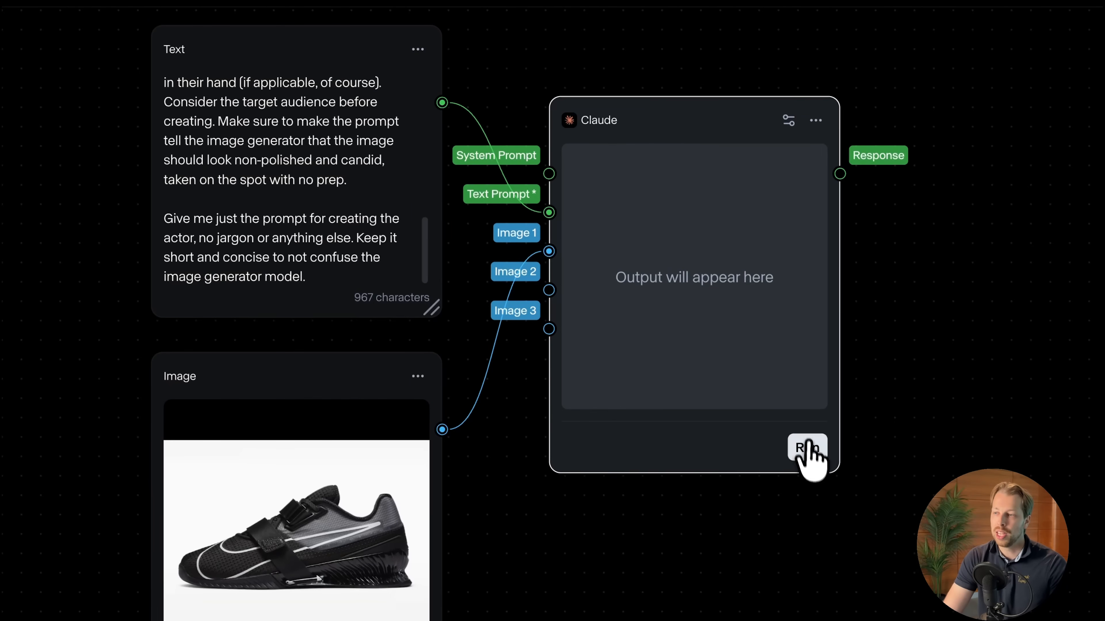
- Run the Claude node, saving the workflow under its default name, and read the generated audience analysis and actor prompt
{"action": "left_click", "coordinate": [808, 448]}
{"action": "left_click", "coordinate": [504, 416]}
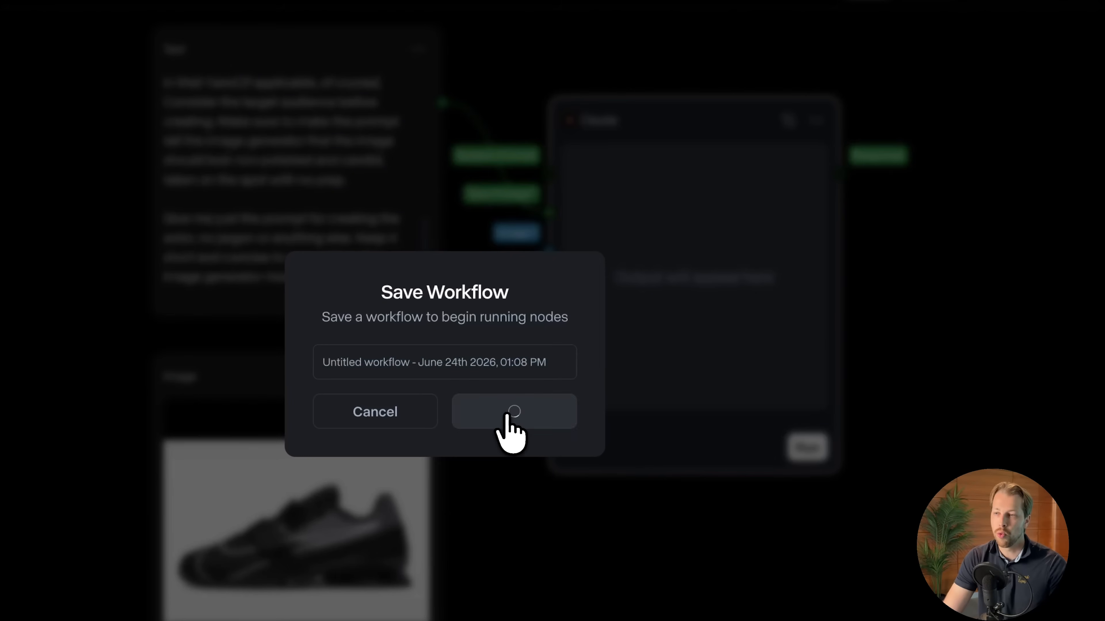
{"action": "left_click_drag", "start_coordinate": [628, 452], "coordinate": [732, 461]}
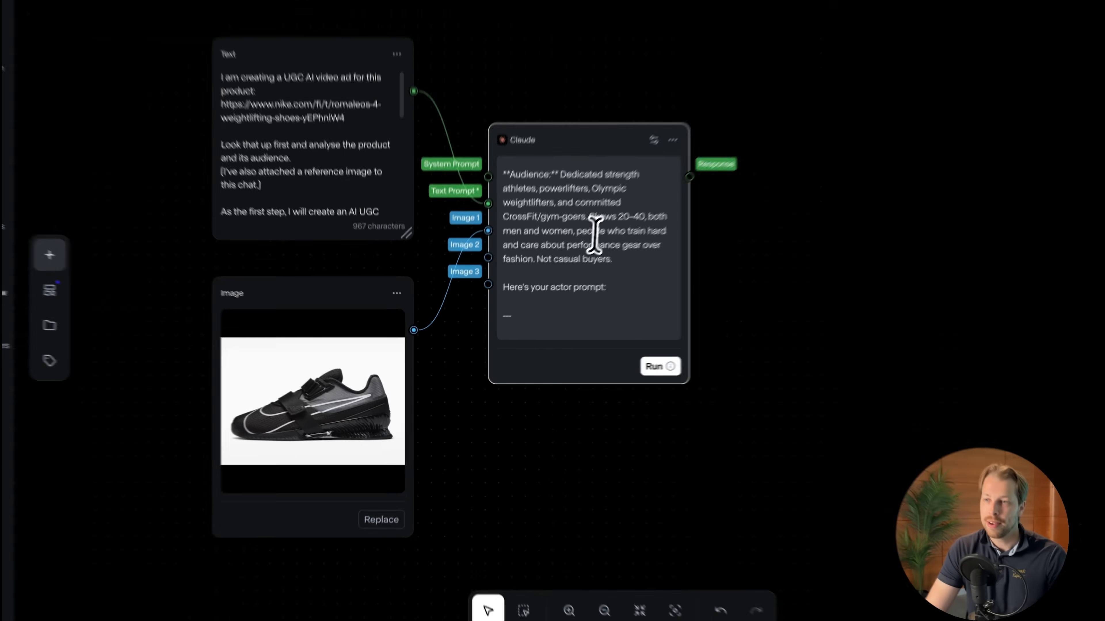
{"action": "double_click", "coordinate": [544, 271]}
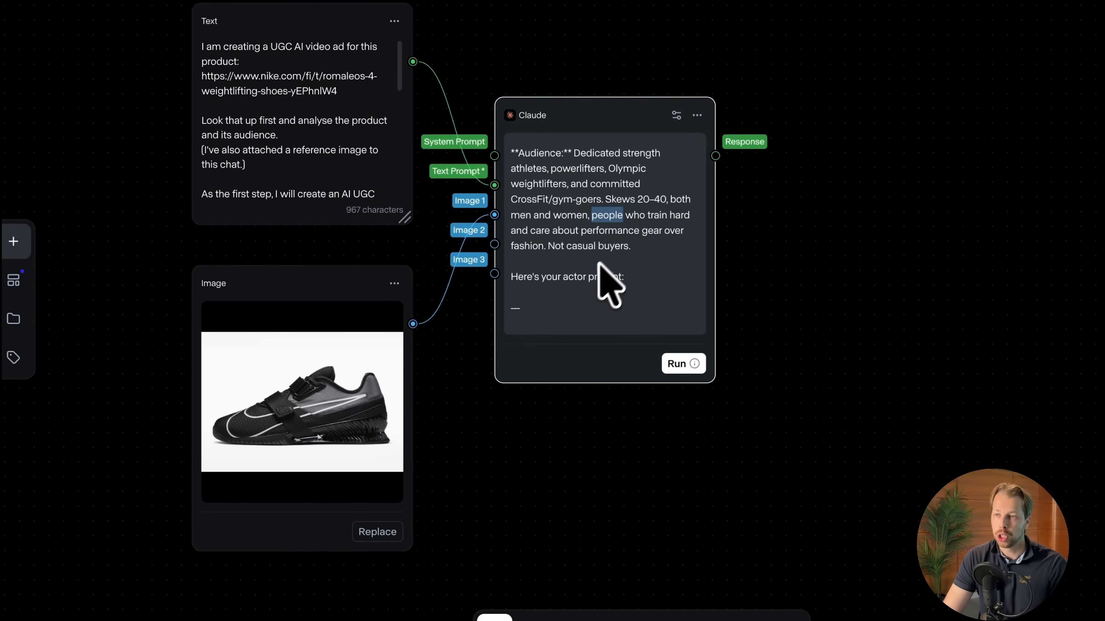
{"action": "scroll", "coordinate": [592, 259], "scroll_direction": "down", "scroll_amount": 5}
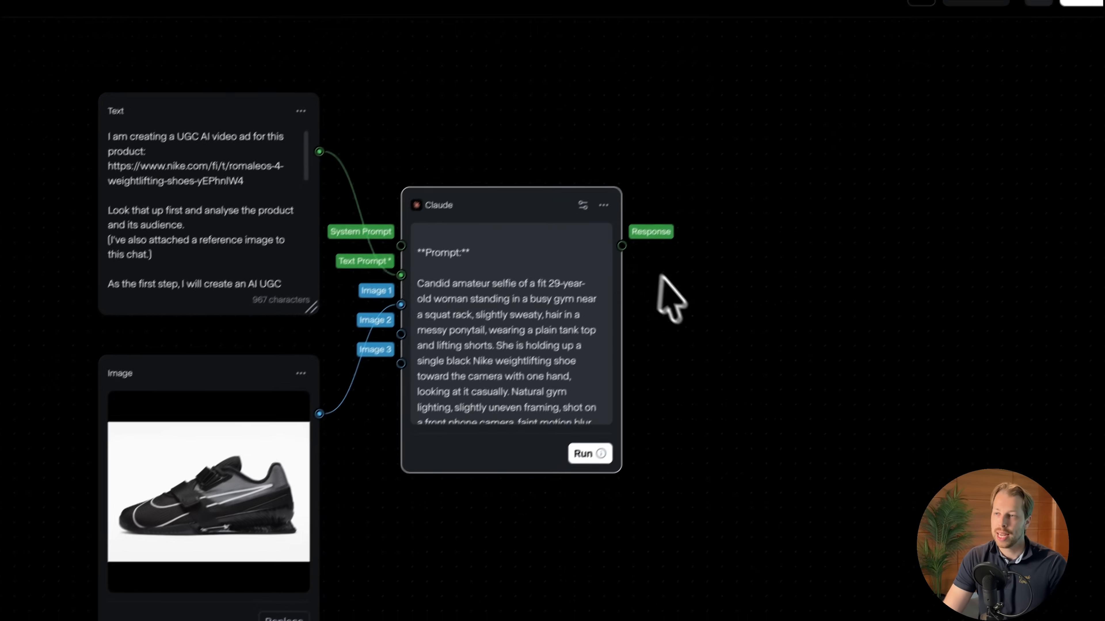
- Add a GPT Image 2 node fed by Claude's response and place it level with the Claude node
{"action": "left_click_drag", "start_coordinate": [611, 256], "coordinate": [656, 252]}
{"action": "left_click_drag", "start_coordinate": [602, 223], "coordinate": [601, 218]}
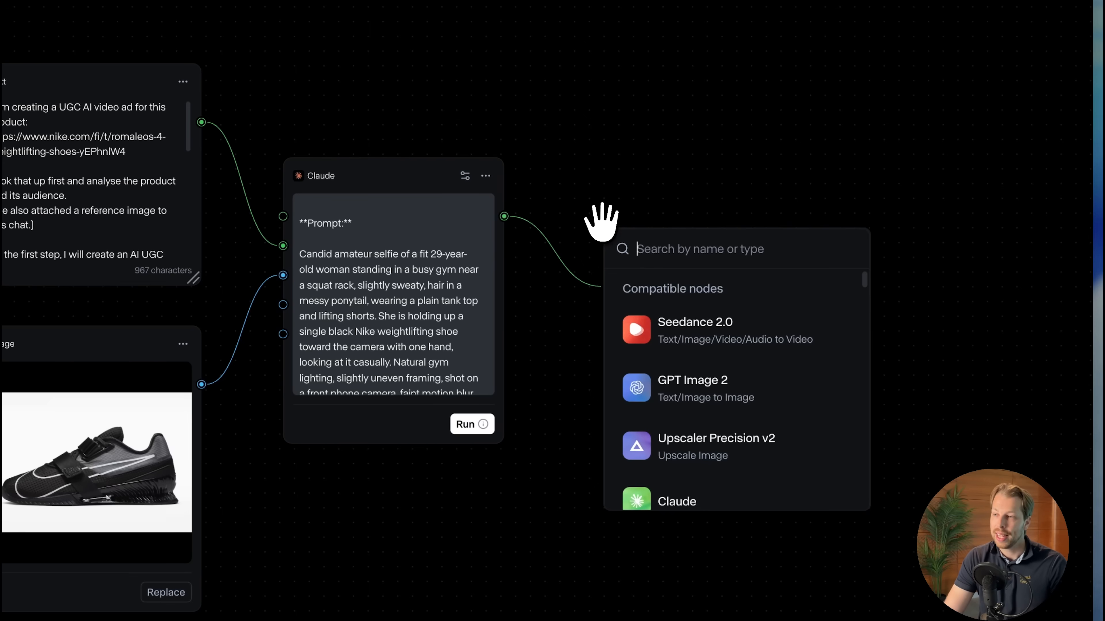
{"action": "left_click_drag", "start_coordinate": [612, 119], "coordinate": [718, 176]}
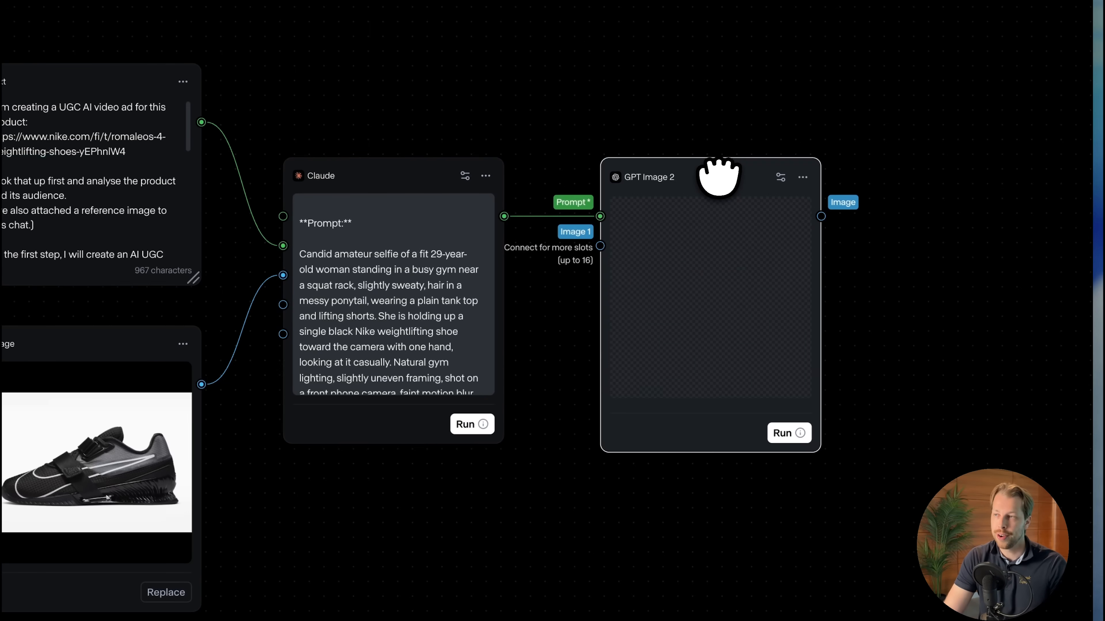
- Configure the GPT Image 2 node with 2K resolution, a 9:16 aspect ratio and Medium quality
{"action": "left_click", "coordinate": [780, 175]}
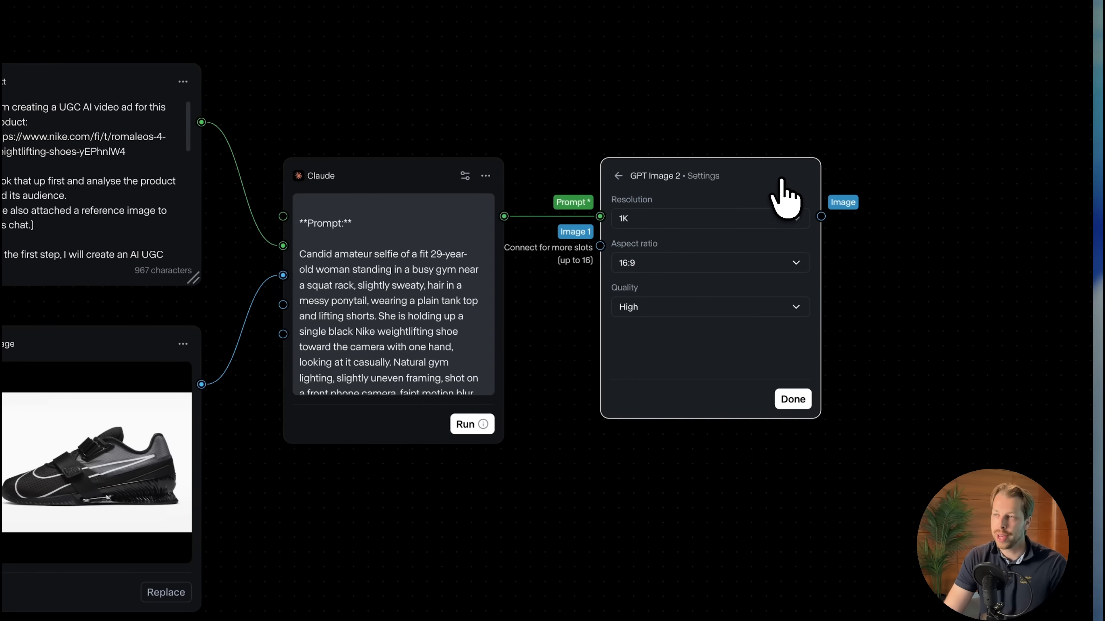
{"action": "left_click", "coordinate": [721, 217]}
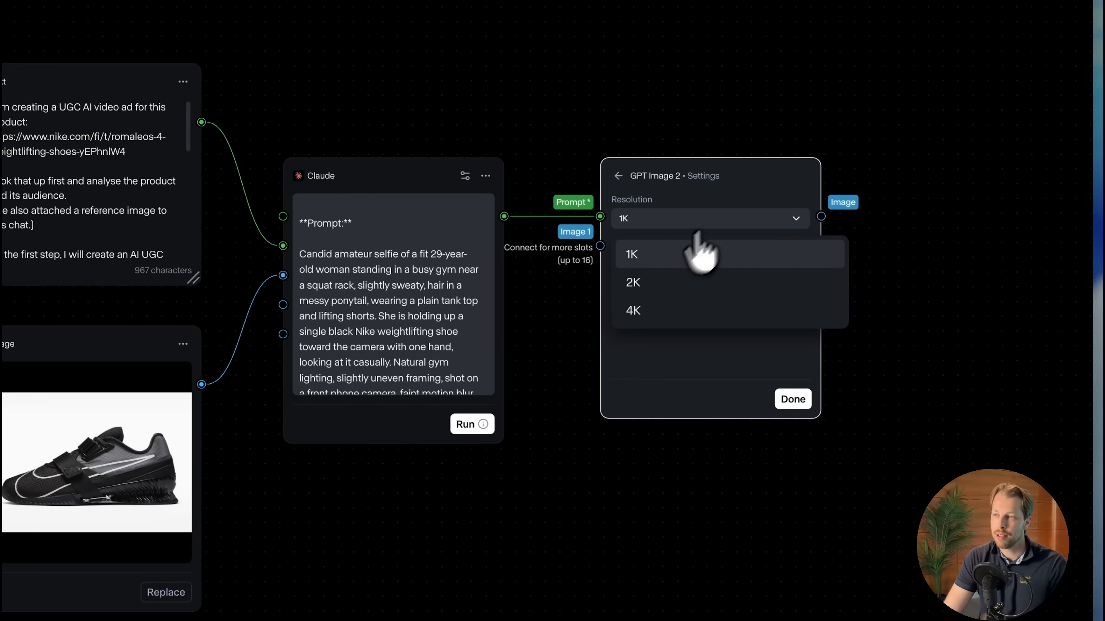
{"action": "left_click", "coordinate": [648, 282]}
{"action": "left_click", "coordinate": [642, 265]}
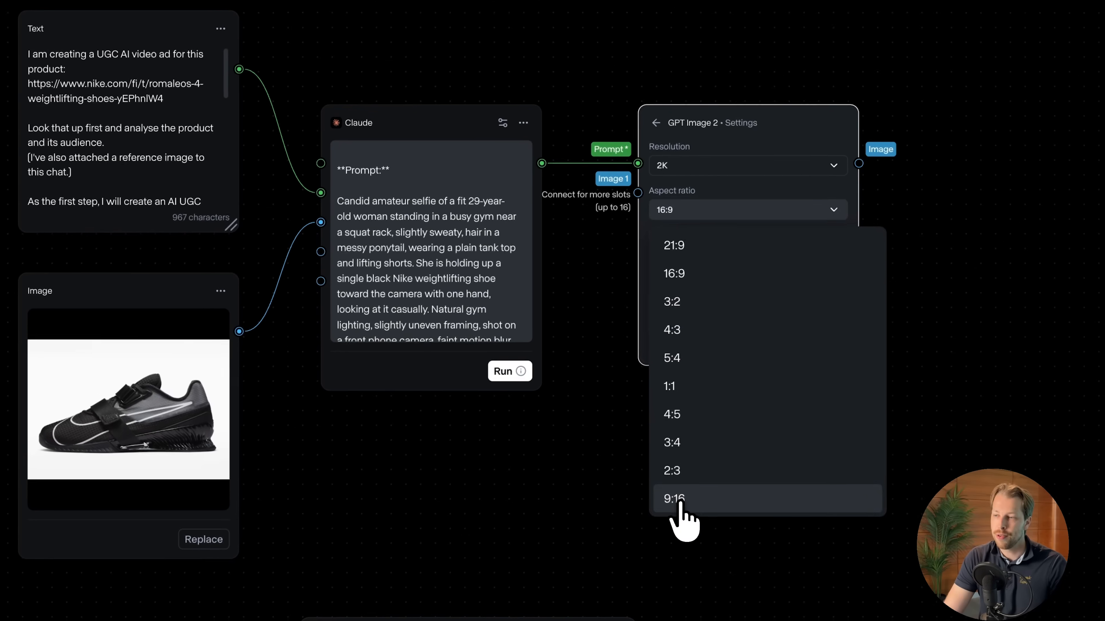
{"action": "left_click", "coordinate": [637, 552]}
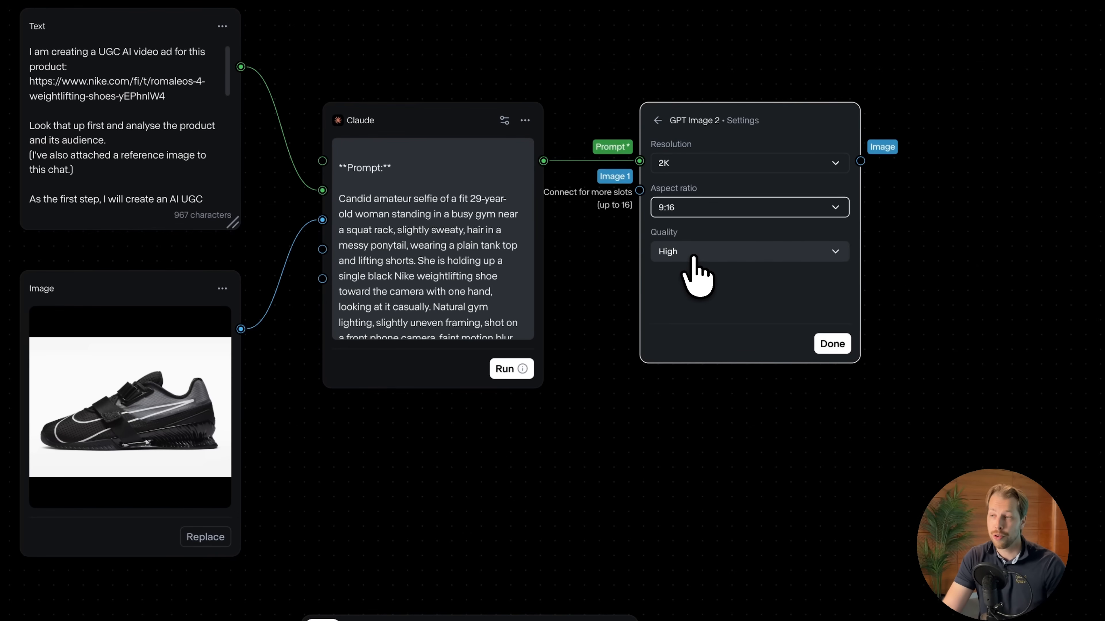
{"action": "left_click", "coordinate": [696, 315]}
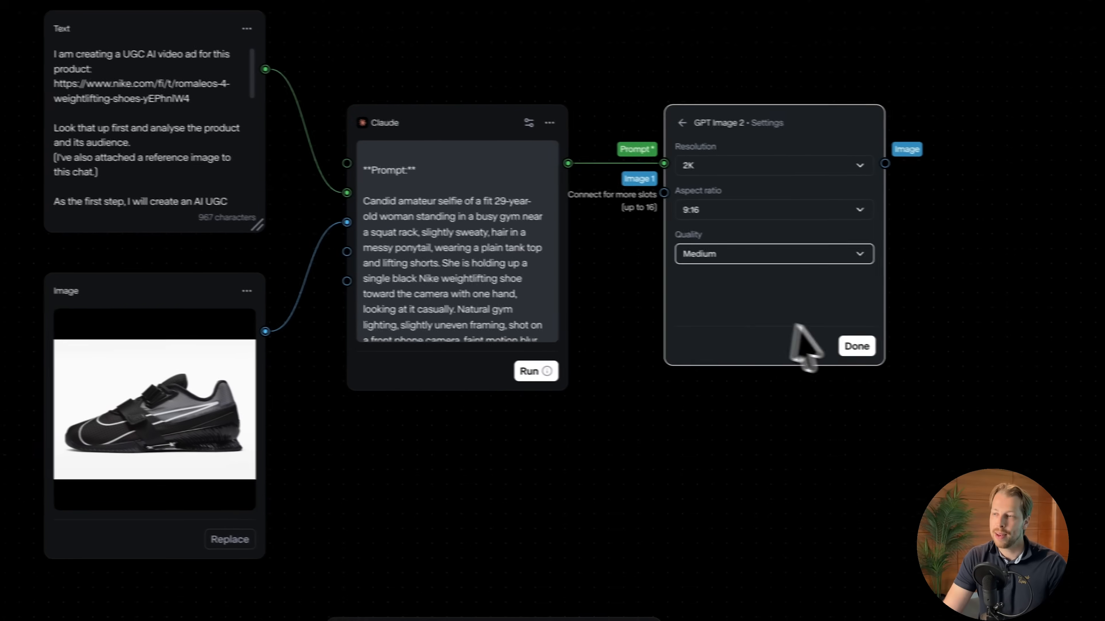
{"action": "left_click", "coordinate": [837, 344]}
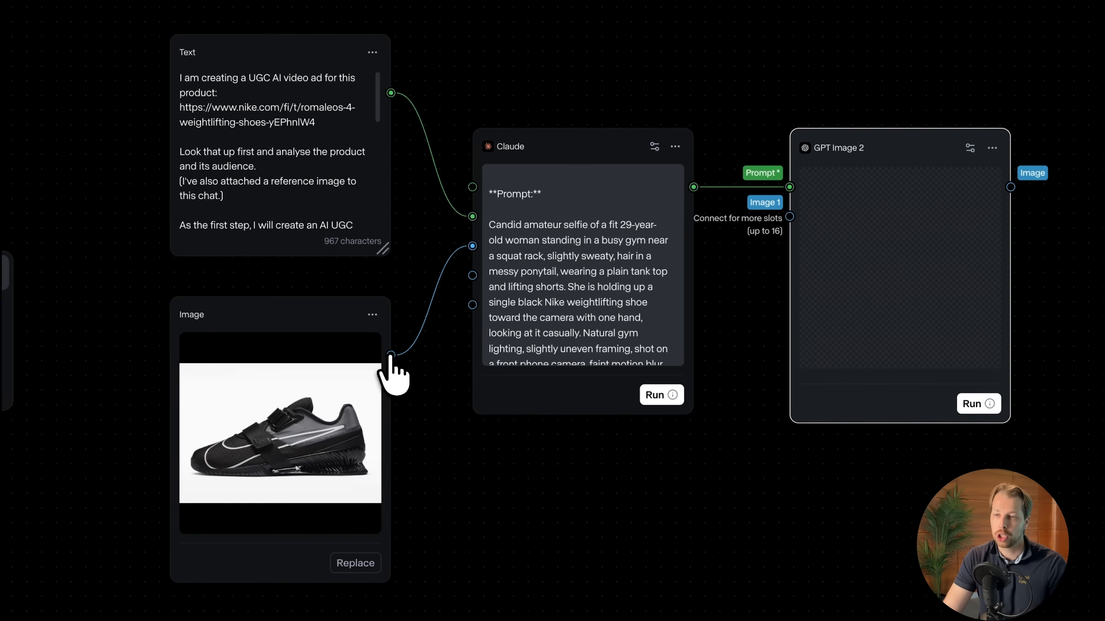
- Connect the shoe image to the Image 1 input of GPT Image 2 and tidy the spacing between the nodes
{"action": "left_click", "coordinate": [296, 305]}
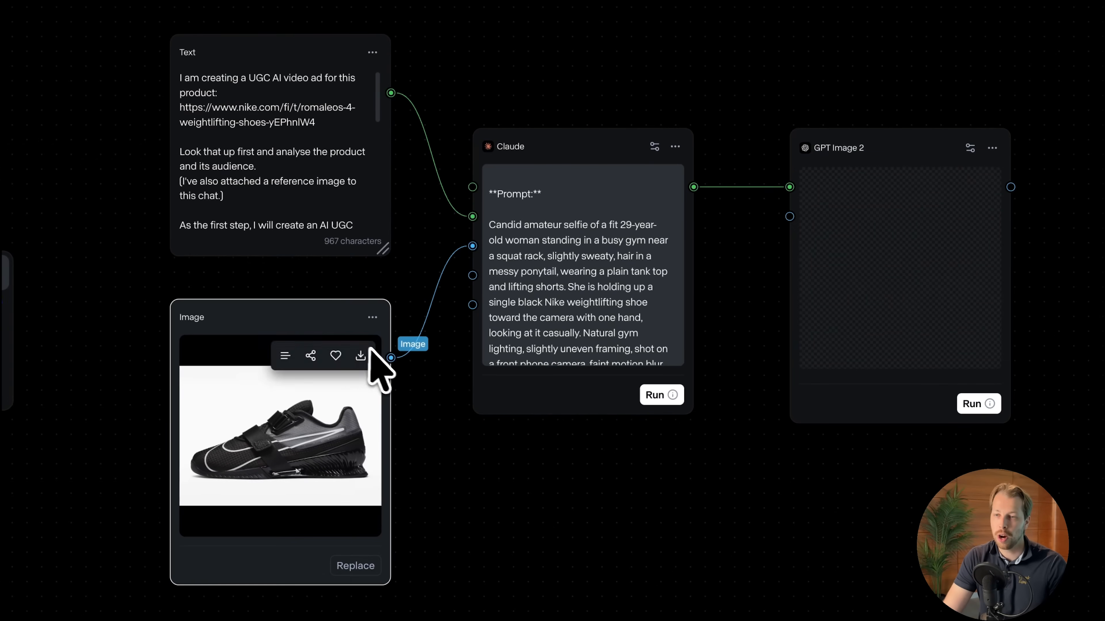
{"action": "left_click_drag", "start_coordinate": [391, 357], "coordinate": [789, 216]}
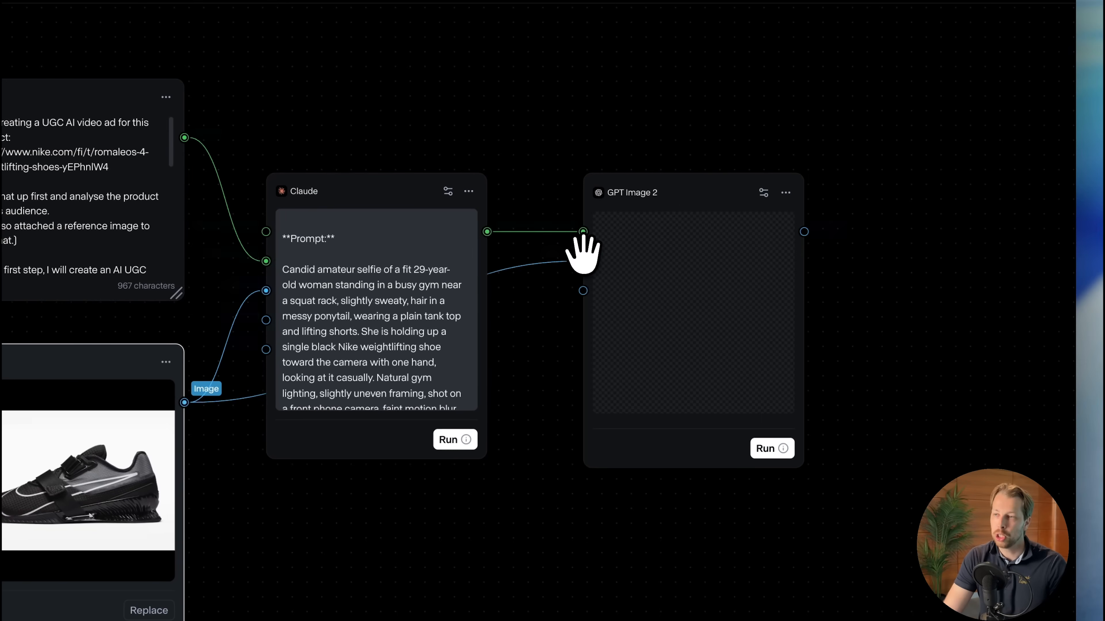
{"action": "left_click", "coordinate": [911, 138]}
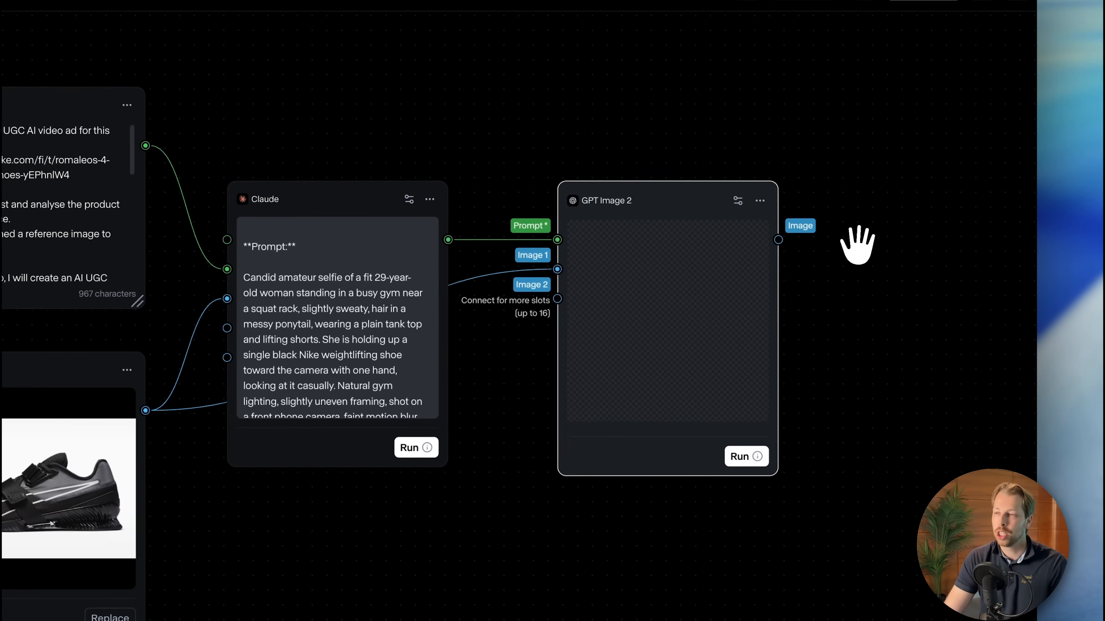
{"action": "left_click_drag", "start_coordinate": [686, 200], "coordinate": [670, 202]}
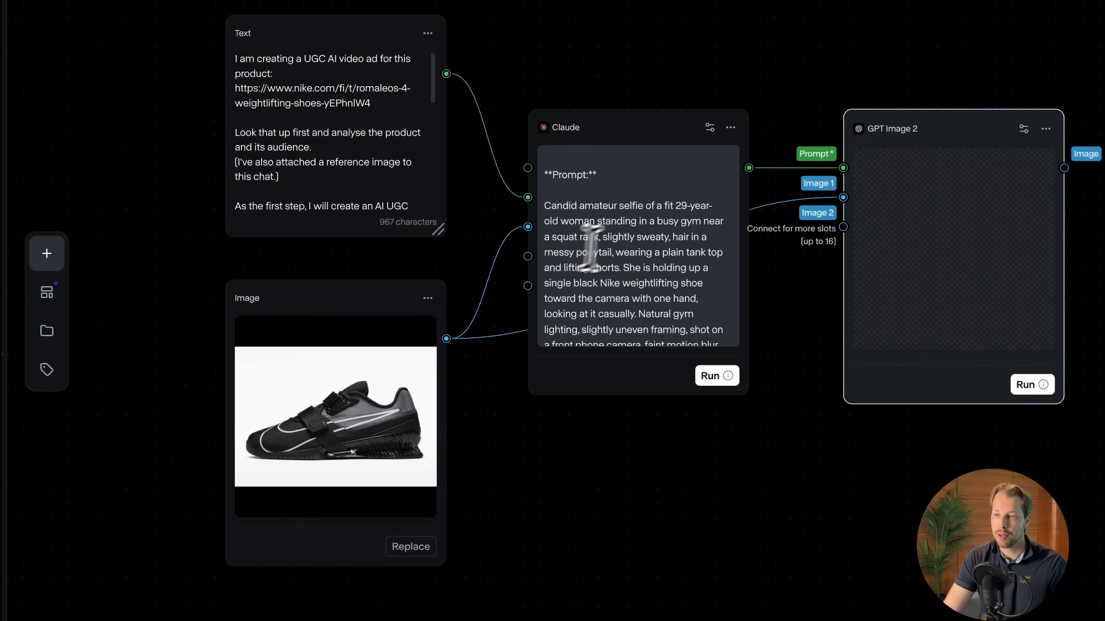
{"action": "left_click", "coordinate": [569, 246]}
{"action": "left_click_drag", "start_coordinate": [324, 297], "coordinate": [324, 303]}
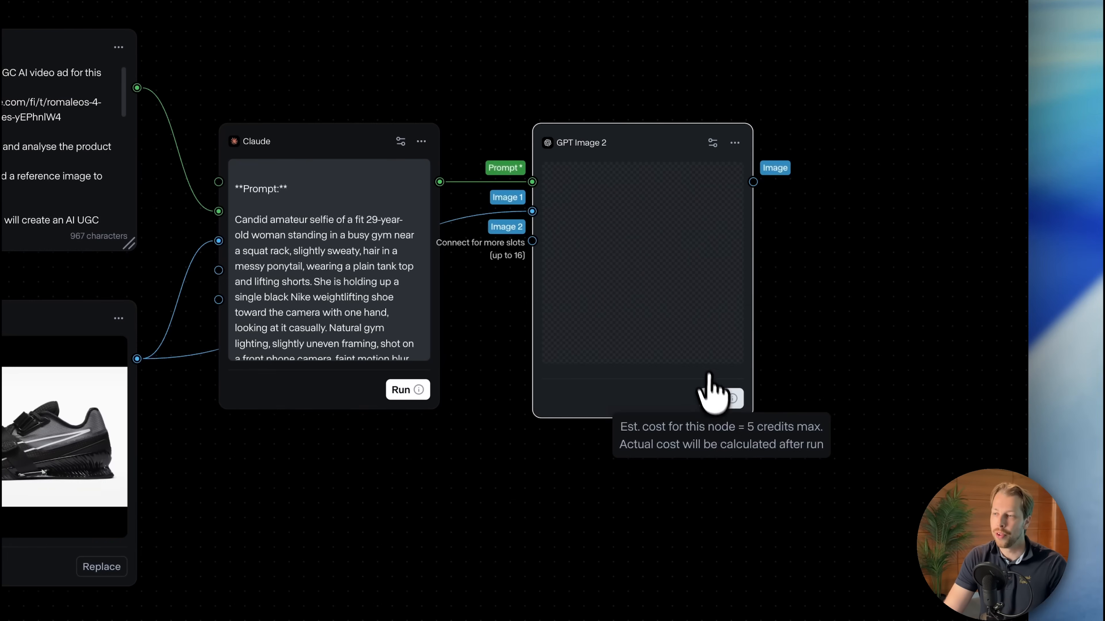
- Run the GPT Image 2 node to generate the actor image, inspect it enlarged and return to the canvas
{"action": "left_click", "coordinate": [715, 399]}
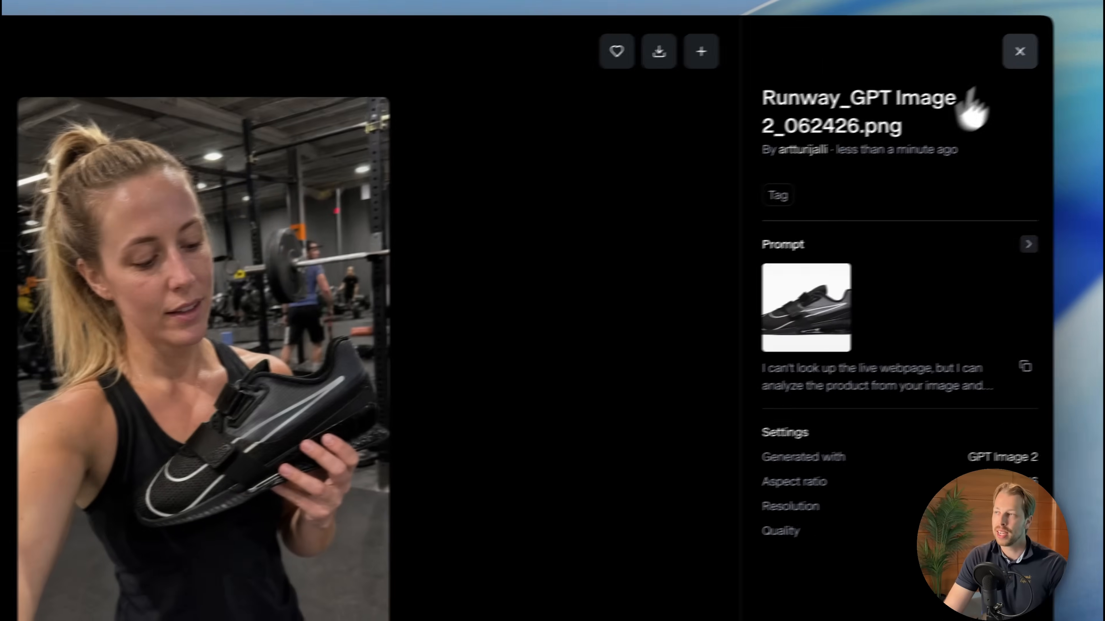
{"action": "left_click", "coordinate": [1015, 50]}
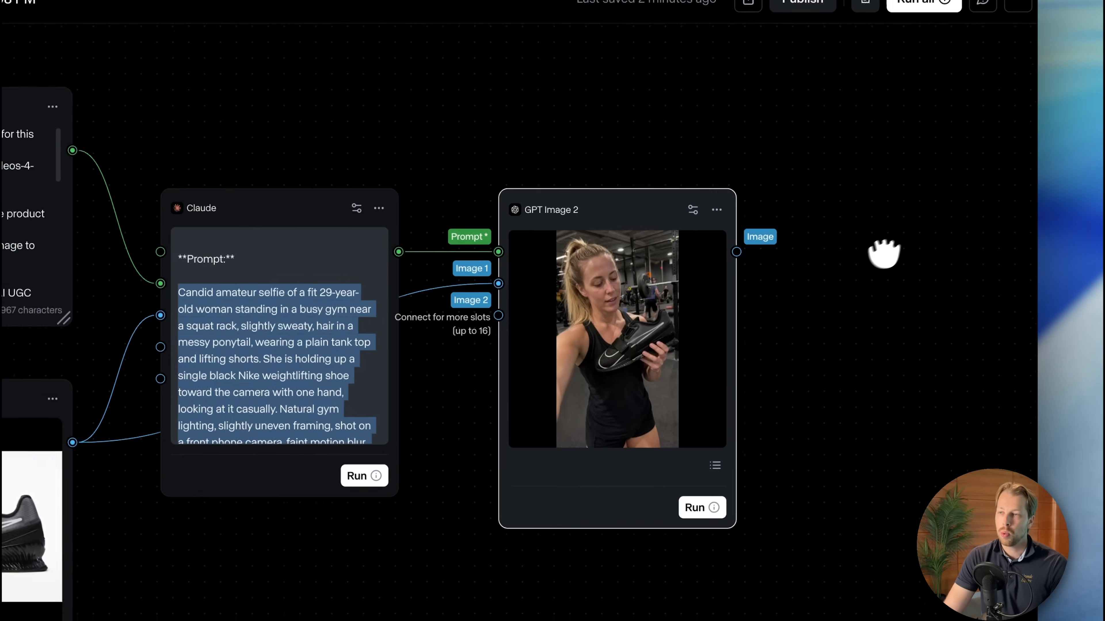
- Add a Text node above the GPT Image 2 node with the prompt asking for a short 15-second spoken script with realistic scene audio
{"action": "left_click_drag", "start_coordinate": [884, 253], "coordinate": [473, 263]}
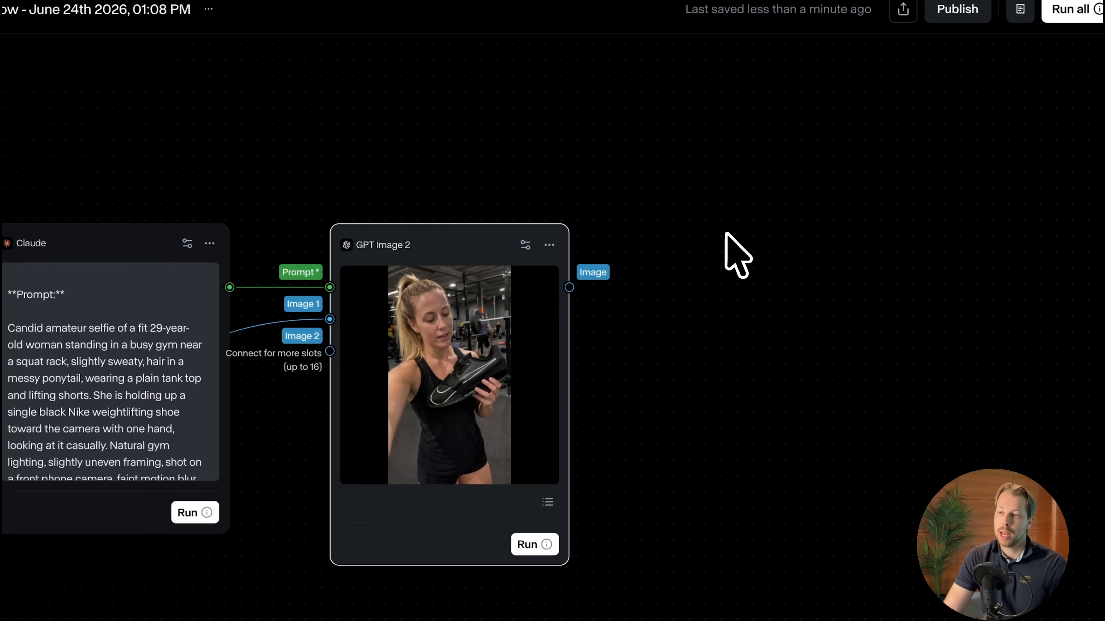
{"action": "scroll", "coordinate": [718, 257], "scroll_direction": "down", "scroll_amount": 3}
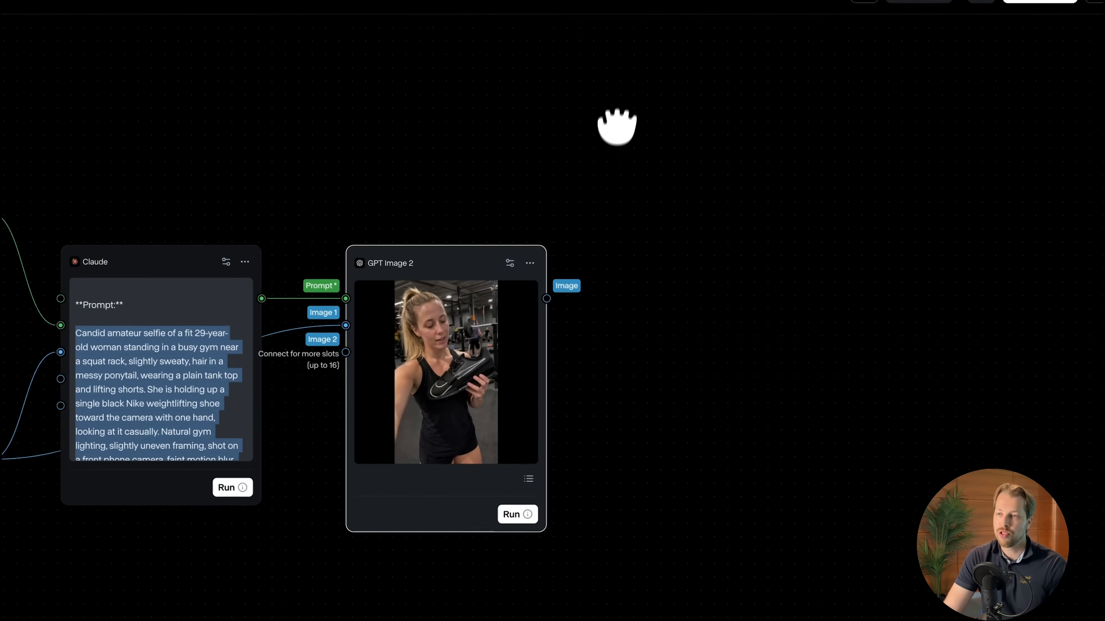
{"action": "left_click_drag", "start_coordinate": [616, 122], "coordinate": [685, 471]}
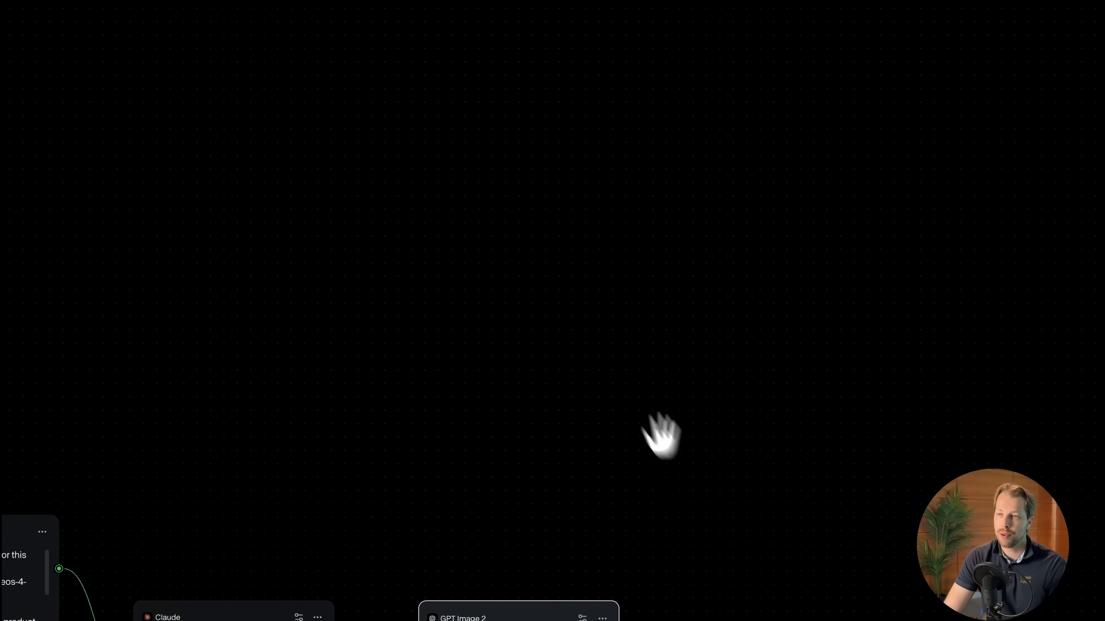
{"action": "double_click", "coordinate": [409, 55]}
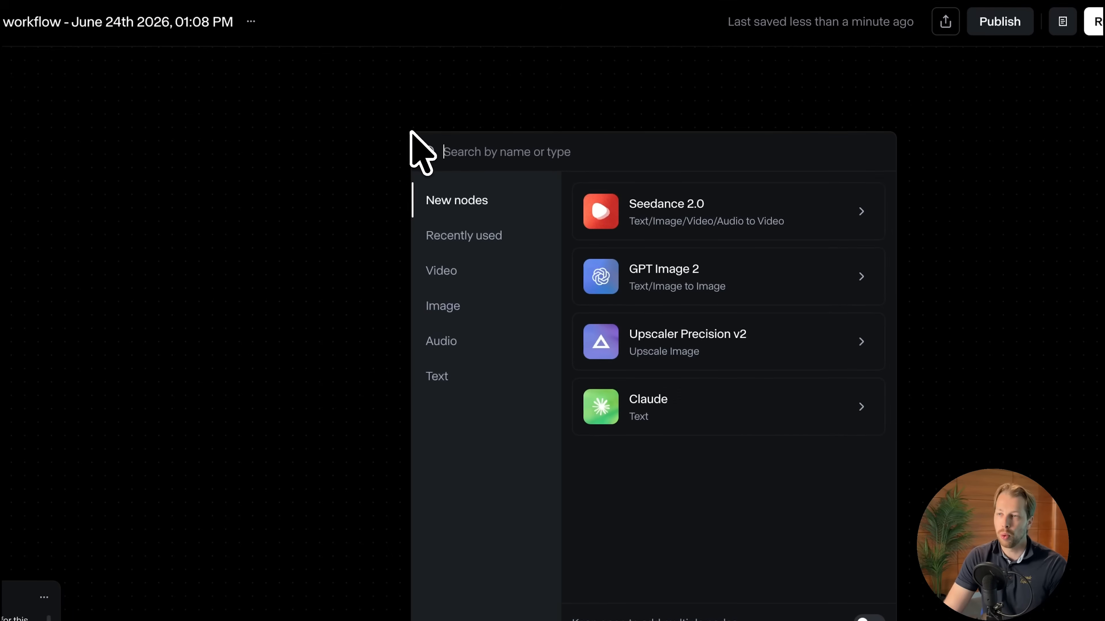
{"action": "left_click", "coordinate": [466, 386]}
{"action": "left_click", "coordinate": [692, 244]}
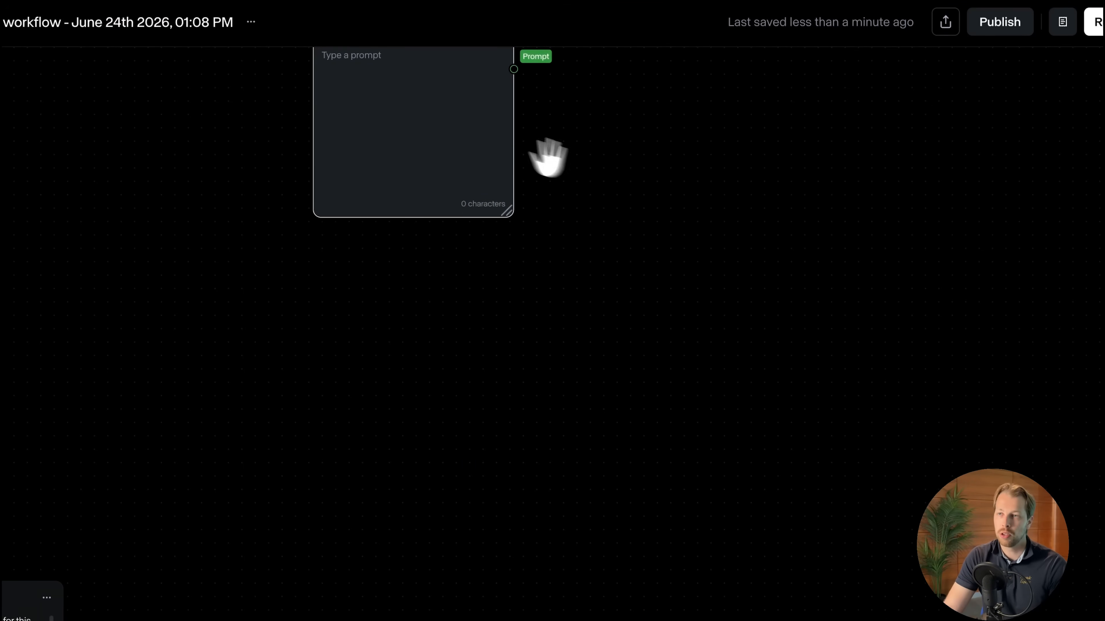
{"action": "key", "text": "ctrl+v"}
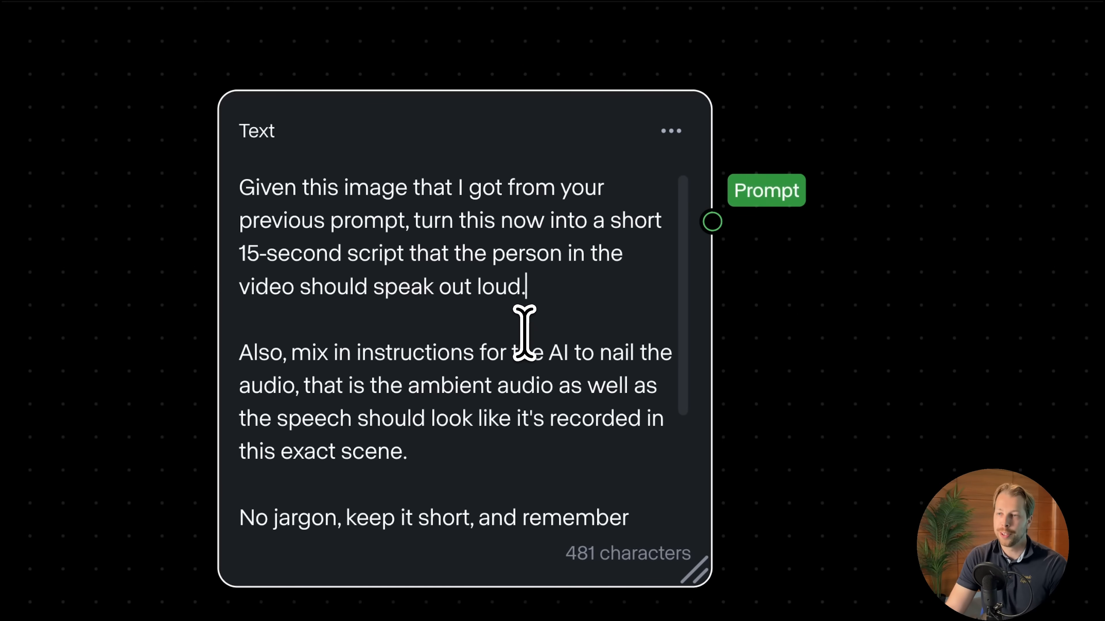
- Read through the script prompt, from the 15-second speech request to the audio, brevity and starting-frame instructions
{"action": "scroll", "coordinate": [524, 332], "scroll_direction": "down", "scroll_amount": 1}
{"action": "scroll", "coordinate": [525, 333], "scroll_direction": "up", "scroll_amount": 1}
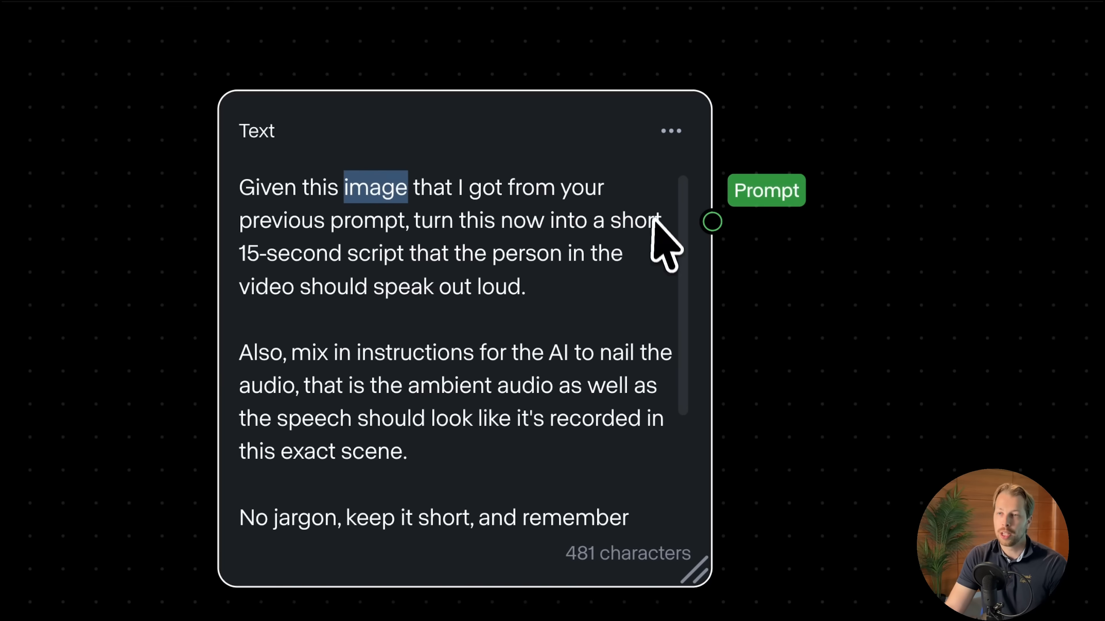
{"action": "scroll", "coordinate": [508, 272], "scroll_direction": "down", "scroll_amount": 1}
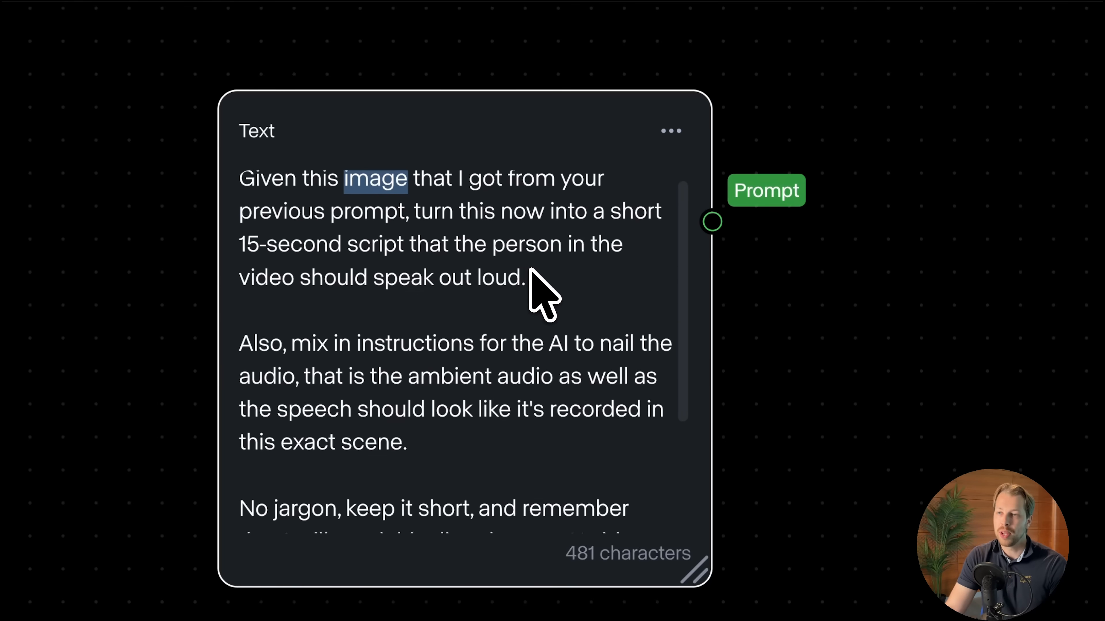
{"action": "scroll", "coordinate": [491, 258], "scroll_direction": "down", "scroll_amount": 1}
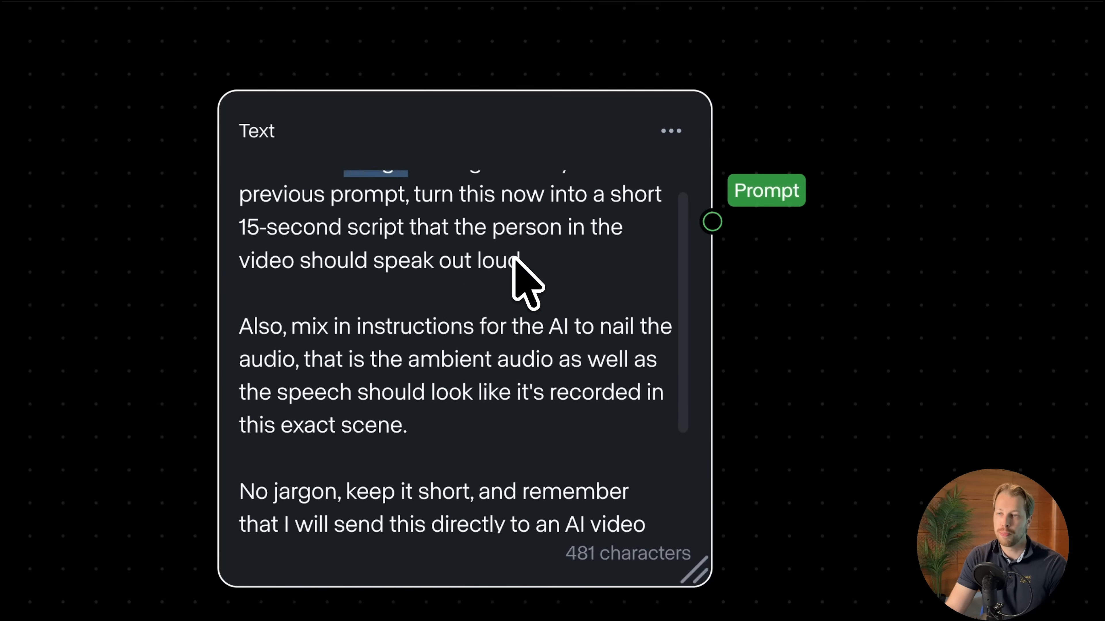
{"action": "scroll", "coordinate": [540, 312], "scroll_direction": "down", "scroll_amount": 4}
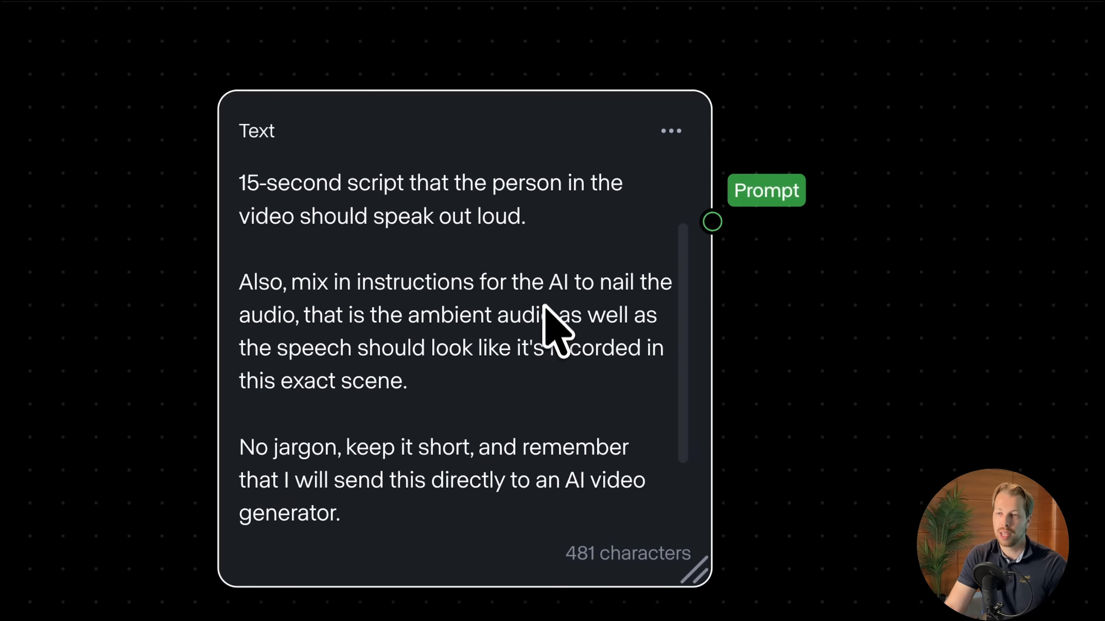
{"action": "scroll", "coordinate": [492, 268], "scroll_direction": "down", "scroll_amount": 2}
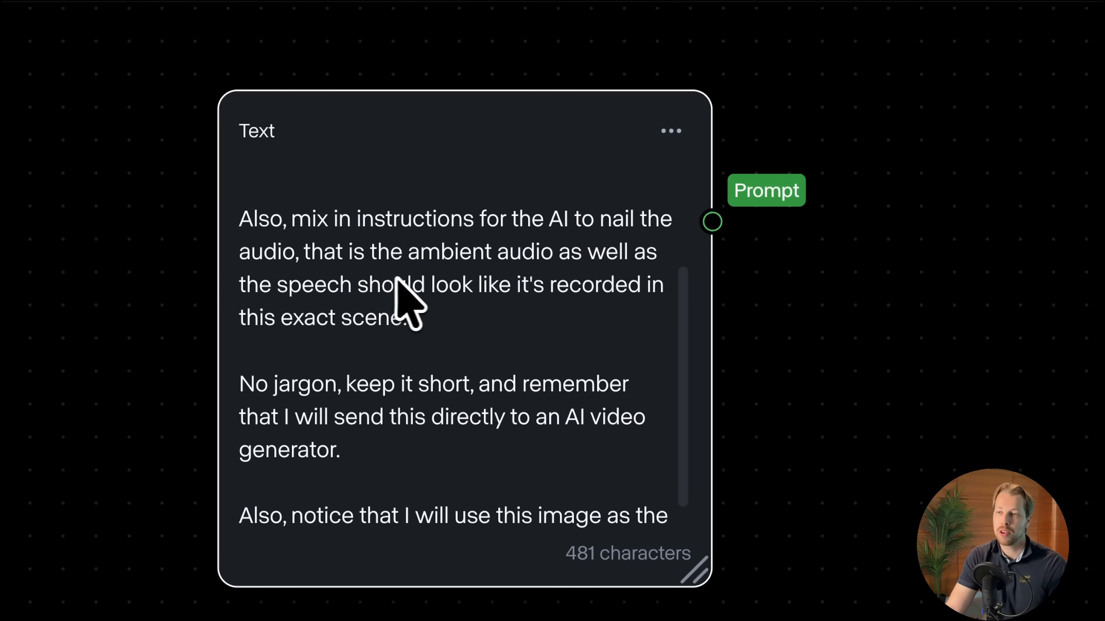
{"action": "scroll", "coordinate": [396, 281], "scroll_direction": "down", "scroll_amount": 1}
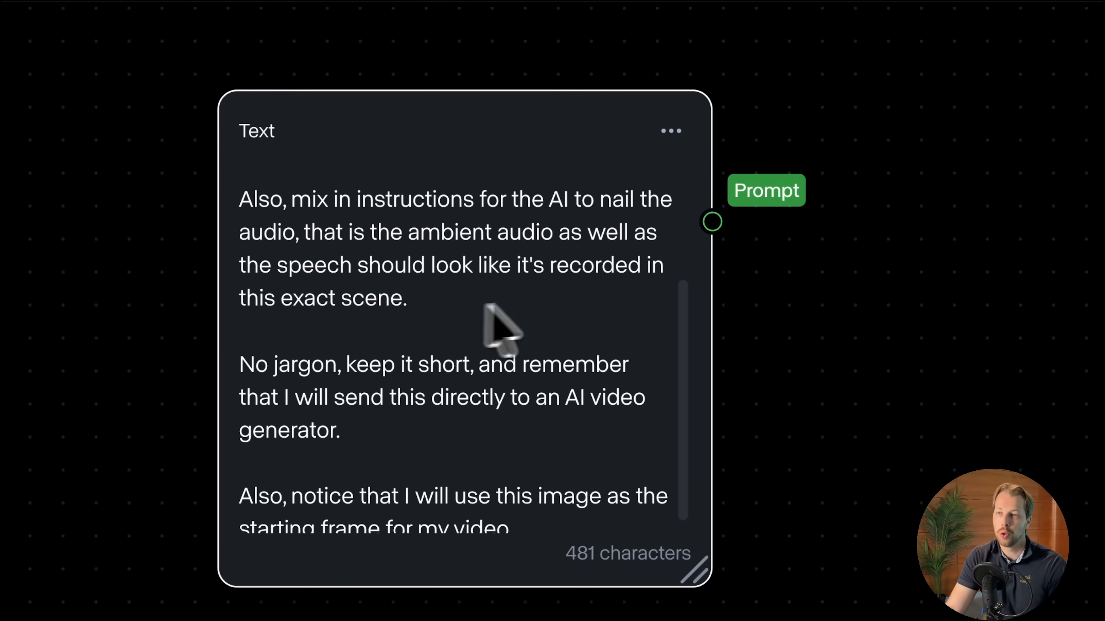
{"action": "scroll", "coordinate": [505, 287], "scroll_direction": "down", "scroll_amount": 1}
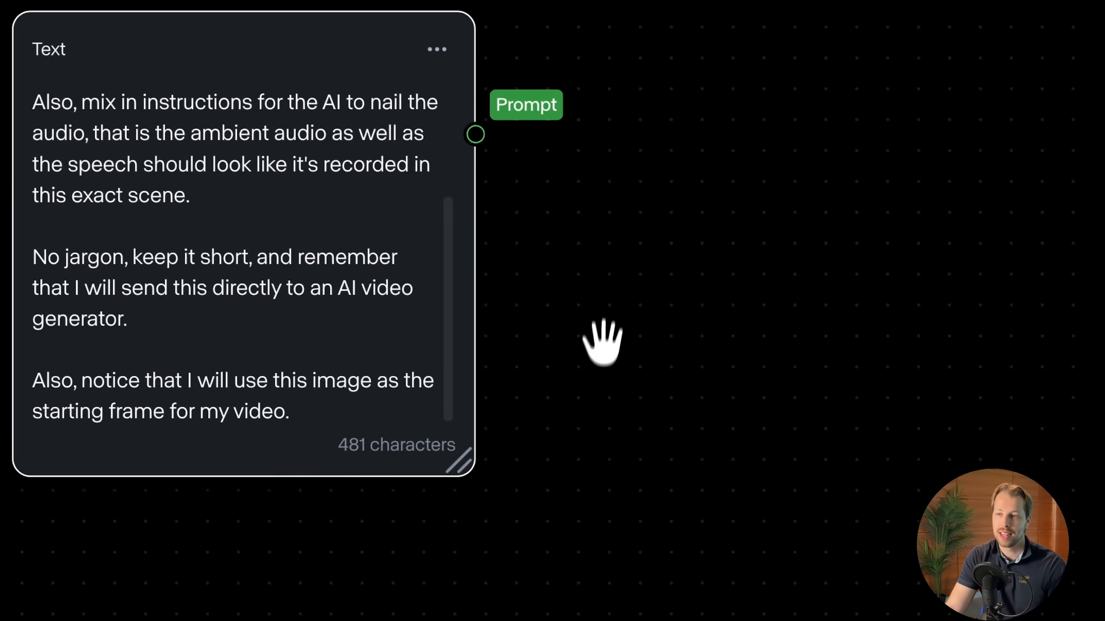
- Inspect the generated actor image enlarged and close the preview
{"action": "scroll", "coordinate": [603, 342], "scroll_direction": "down", "scroll_amount": 15}
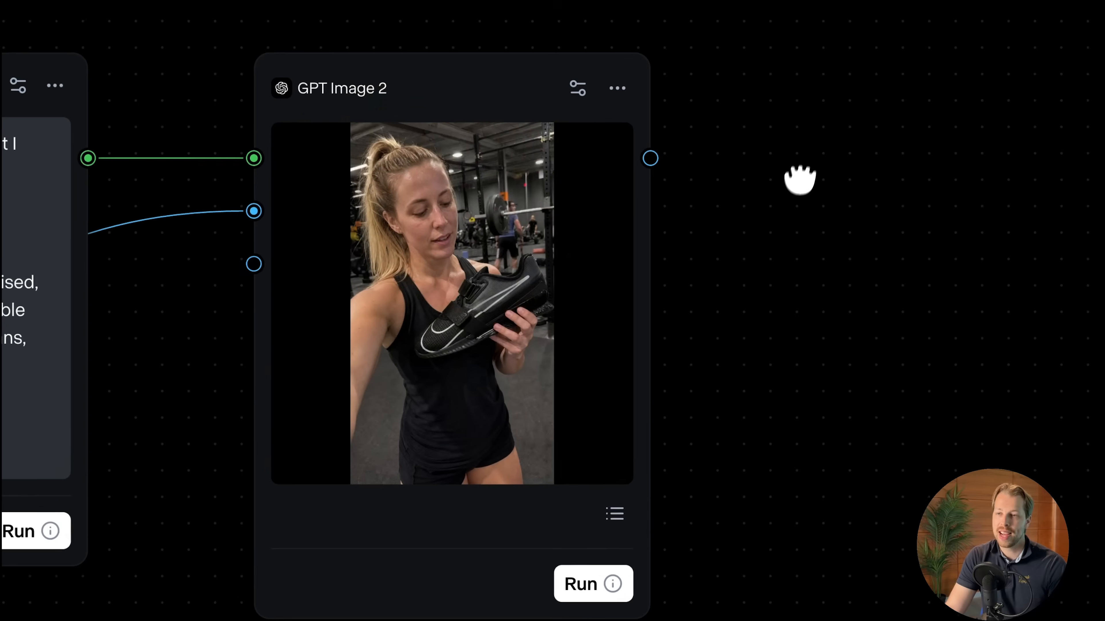
{"action": "left_click", "coordinate": [424, 259]}
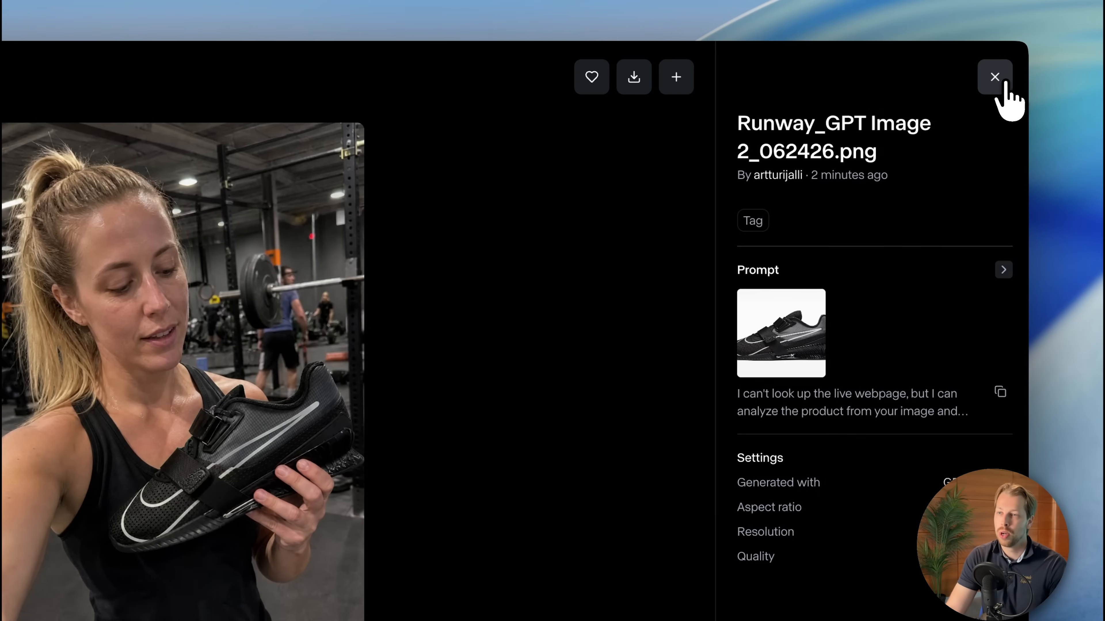
{"action": "left_click", "coordinate": [999, 81]}
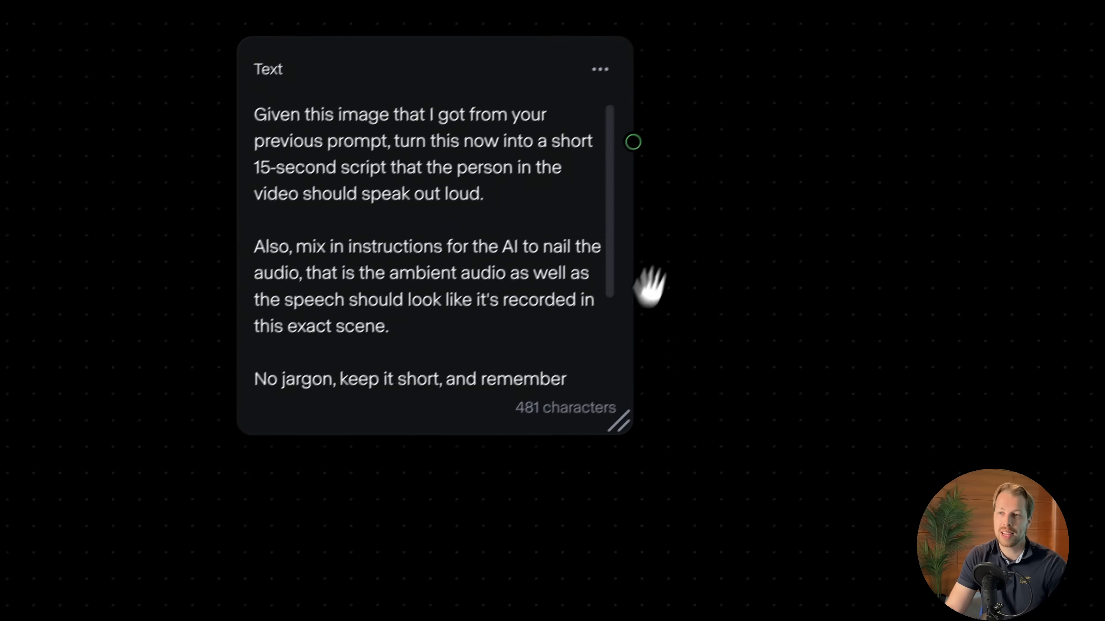
- Reread the script prompt's ambient audio, no-jargon and starting-frame instructions
{"action": "double_click", "coordinate": [370, 272]}
{"action": "scroll", "coordinate": [402, 279], "scroll_direction": "down", "scroll_amount": 3}
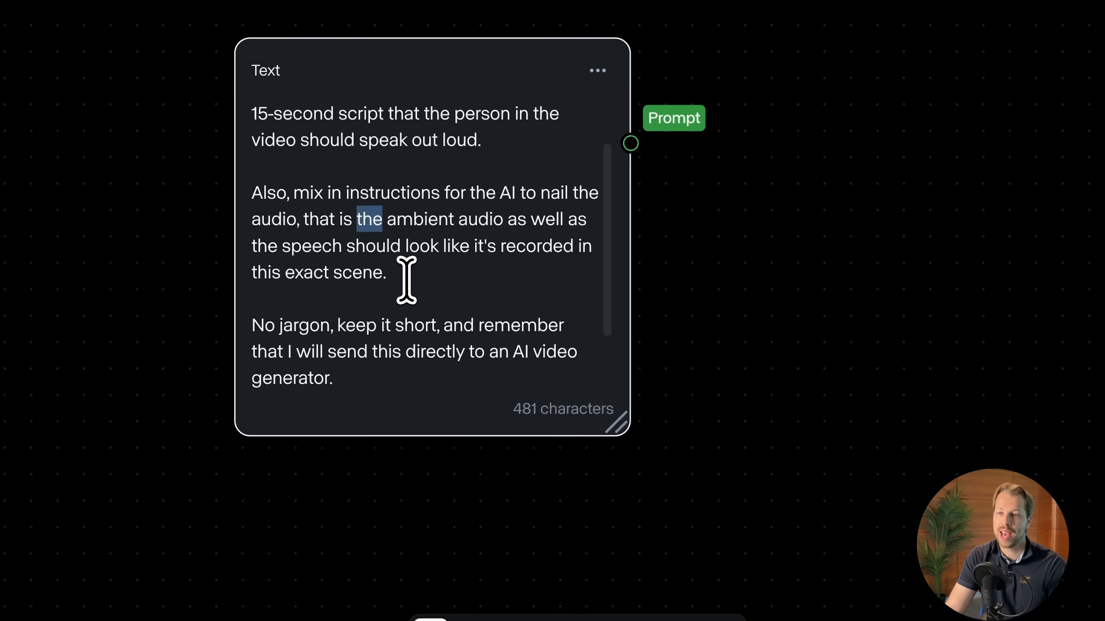
{"action": "scroll", "coordinate": [406, 279], "scroll_direction": "down", "scroll_amount": 1}
{"action": "triple_click", "coordinate": [366, 250]}
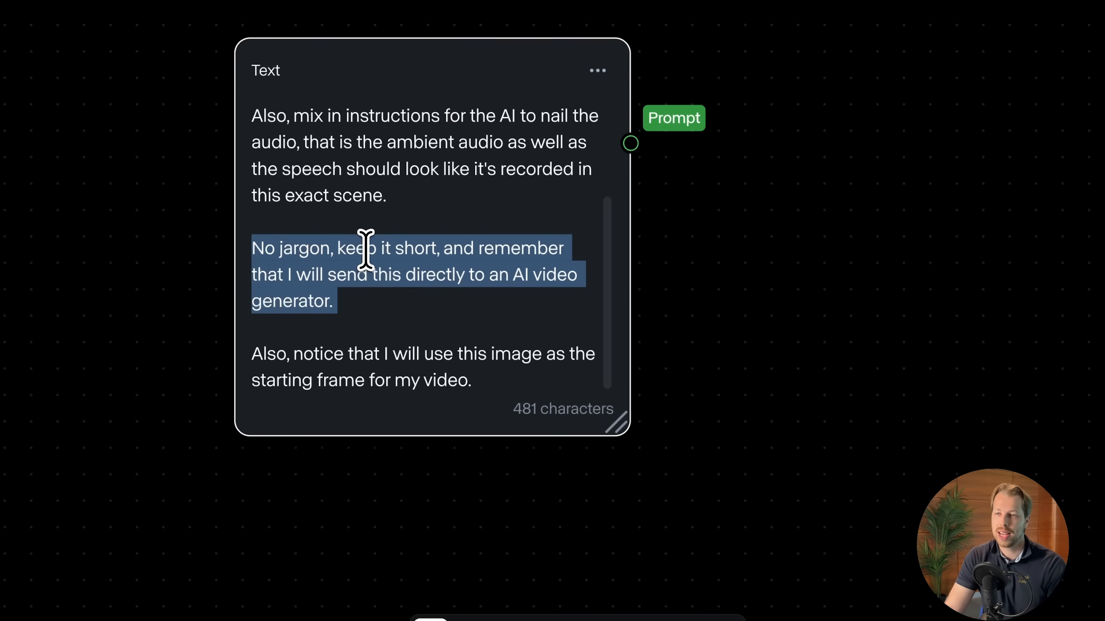
{"action": "double_click", "coordinate": [404, 255]}
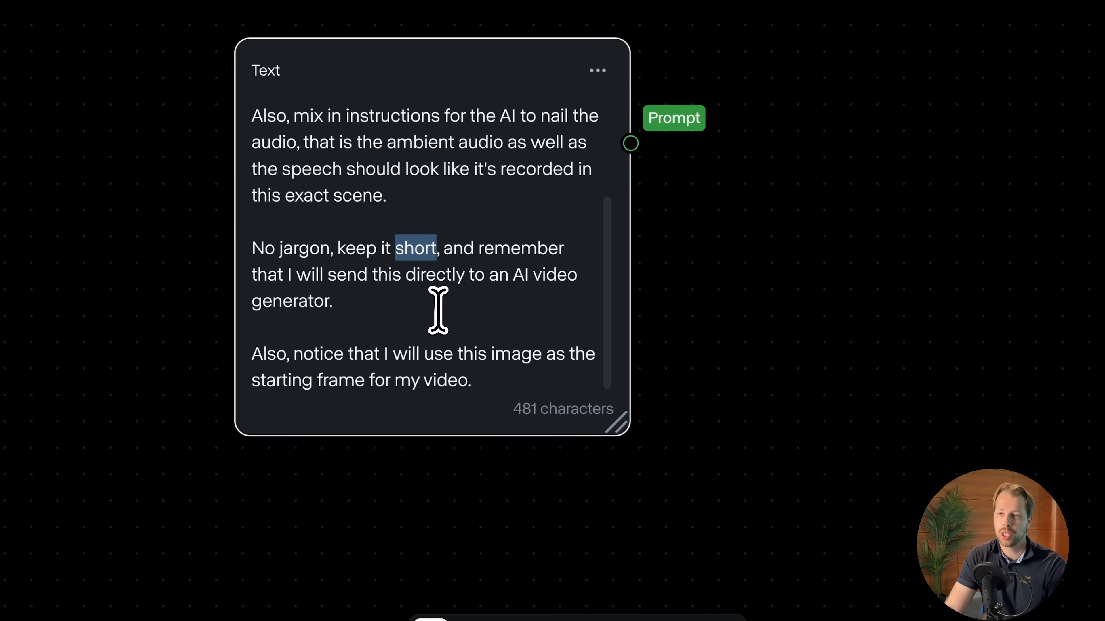
{"action": "scroll", "coordinate": [679, 333], "scroll_direction": "down", "scroll_amount": 3}
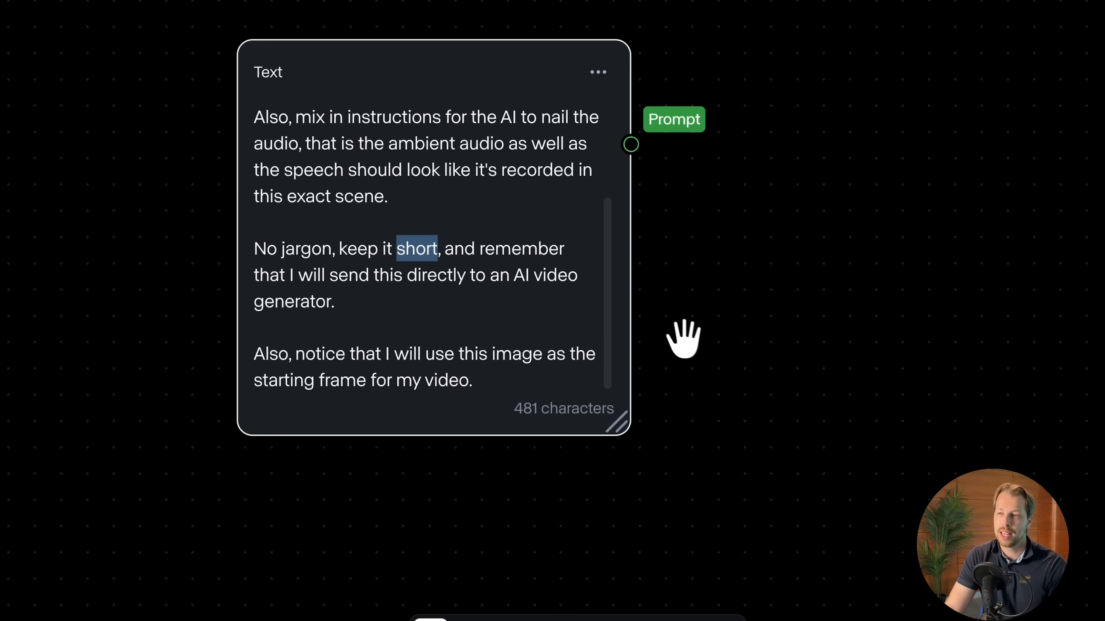
- Move the script prompt node so it lines up vertically above the GPT Image 2 node
{"action": "left_click_drag", "start_coordinate": [733, 383], "coordinate": [715, 198]}
{"action": "scroll", "coordinate": [711, 209], "scroll_direction": "down", "scroll_amount": 5}
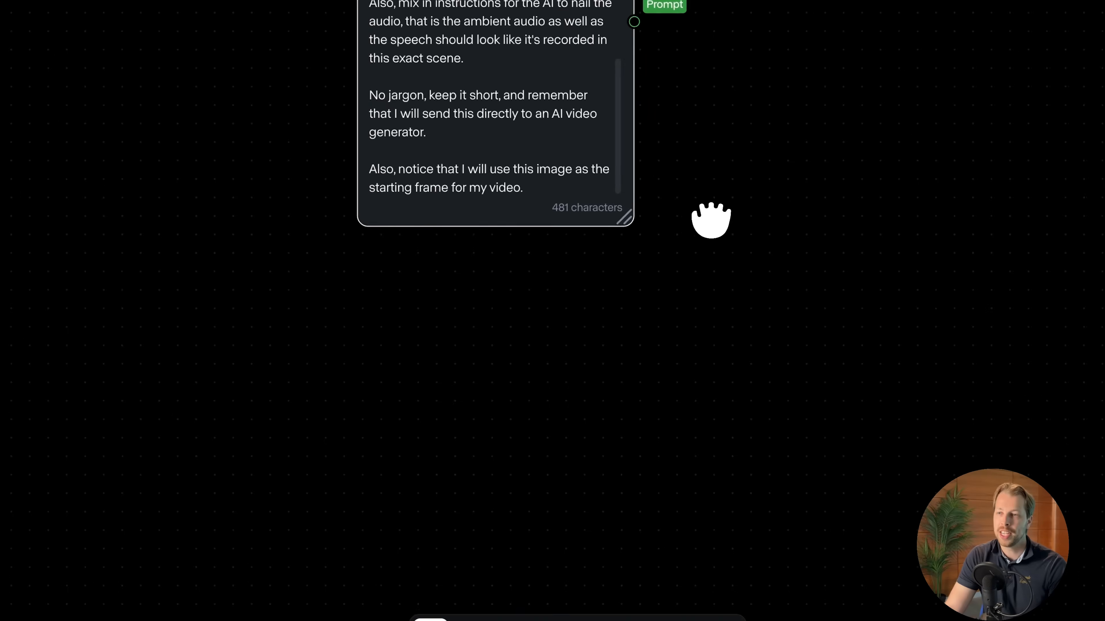
{"action": "left_click_drag", "start_coordinate": [801, 296], "coordinate": [732, 324]}
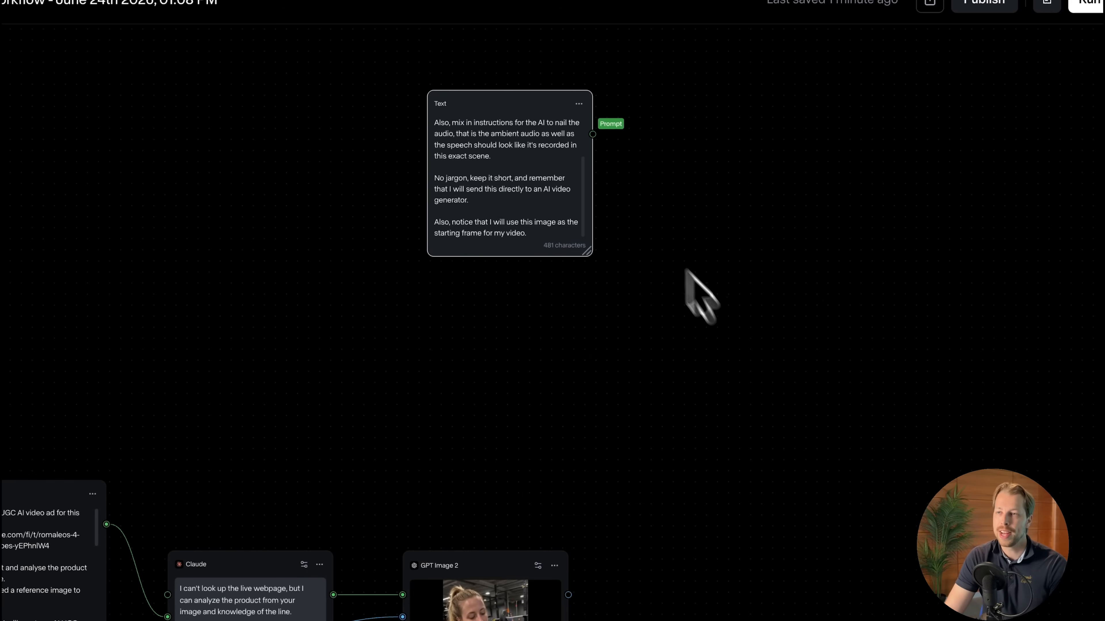
{"action": "left_click_drag", "start_coordinate": [525, 98], "coordinate": [495, 150]}
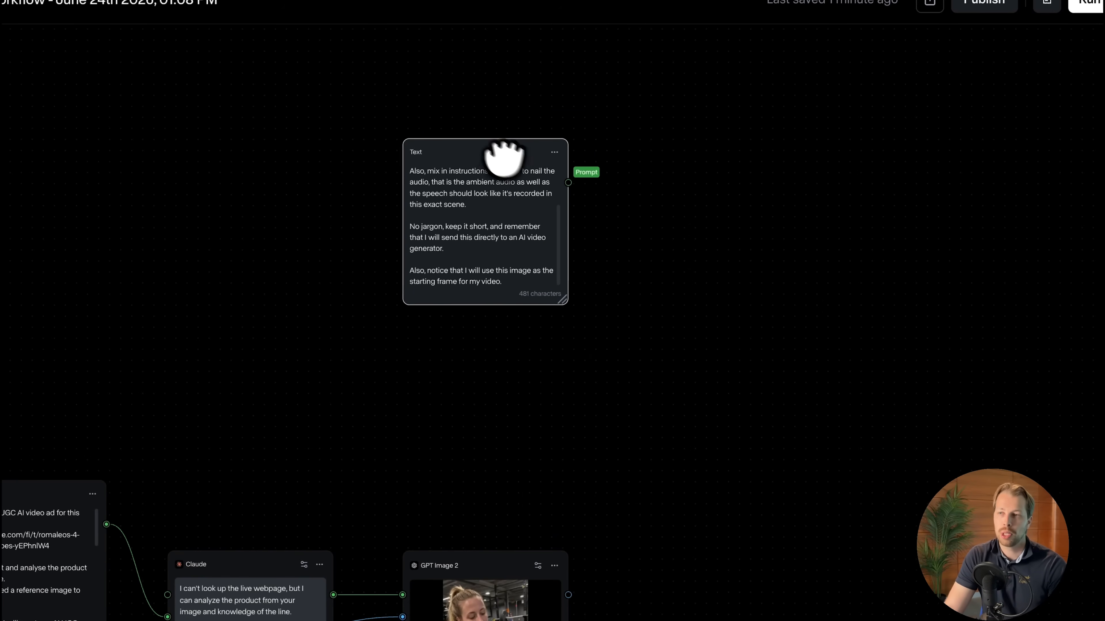
- Add a Claude node between the script prompt and GPT Image 2, connect the prompt to its Text Prompt input and adjust the spacing
{"action": "left_click_drag", "start_coordinate": [568, 183], "coordinate": [395, 383]}
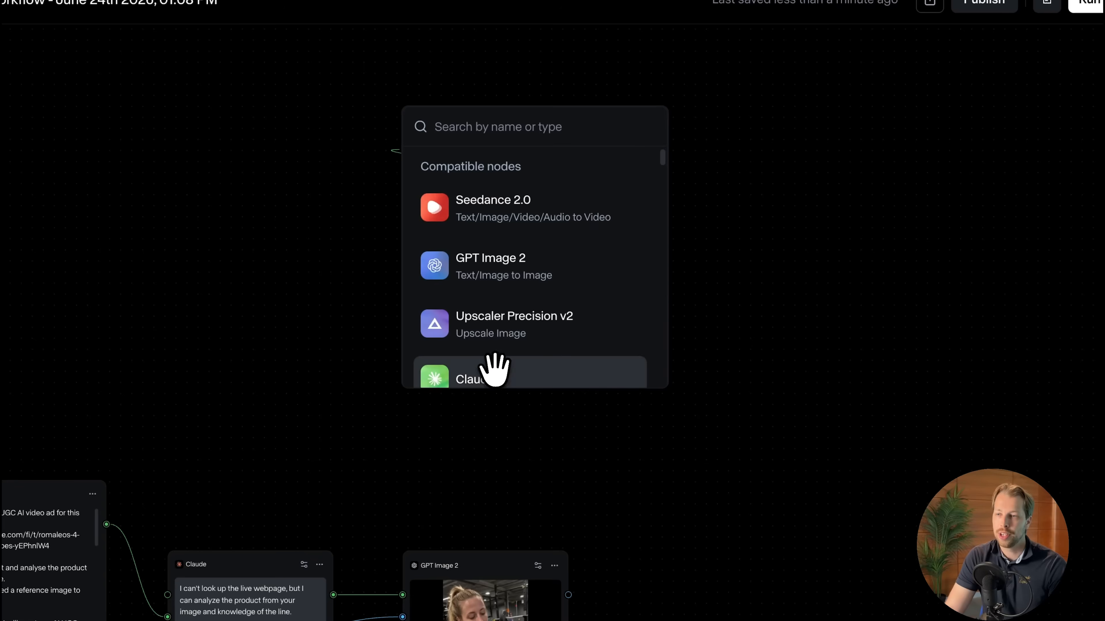
{"action": "left_click", "coordinate": [493, 372]}
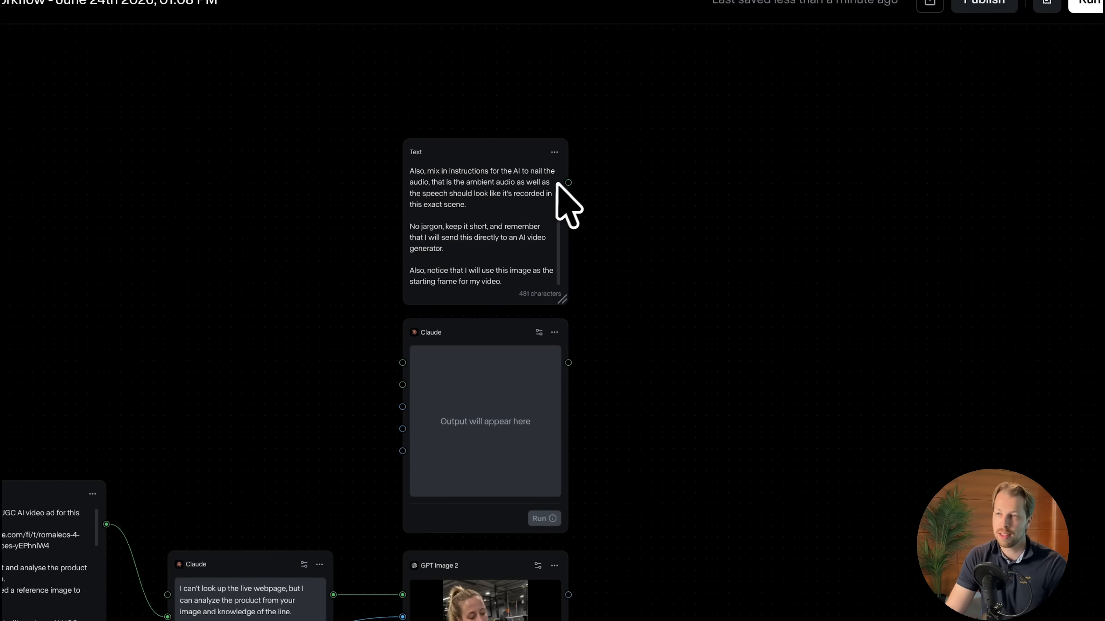
{"action": "left_click_drag", "start_coordinate": [568, 182], "coordinate": [402, 385]}
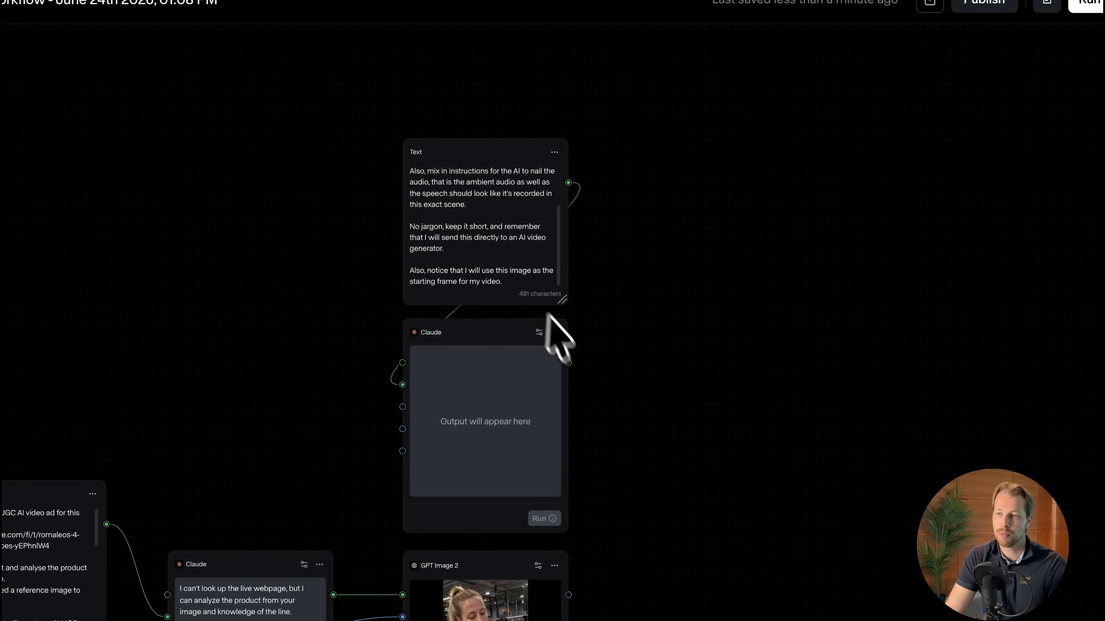
{"action": "left_click_drag", "start_coordinate": [490, 151], "coordinate": [491, 122]}
{"action": "left_click_drag", "start_coordinate": [487, 327], "coordinate": [487, 309]}
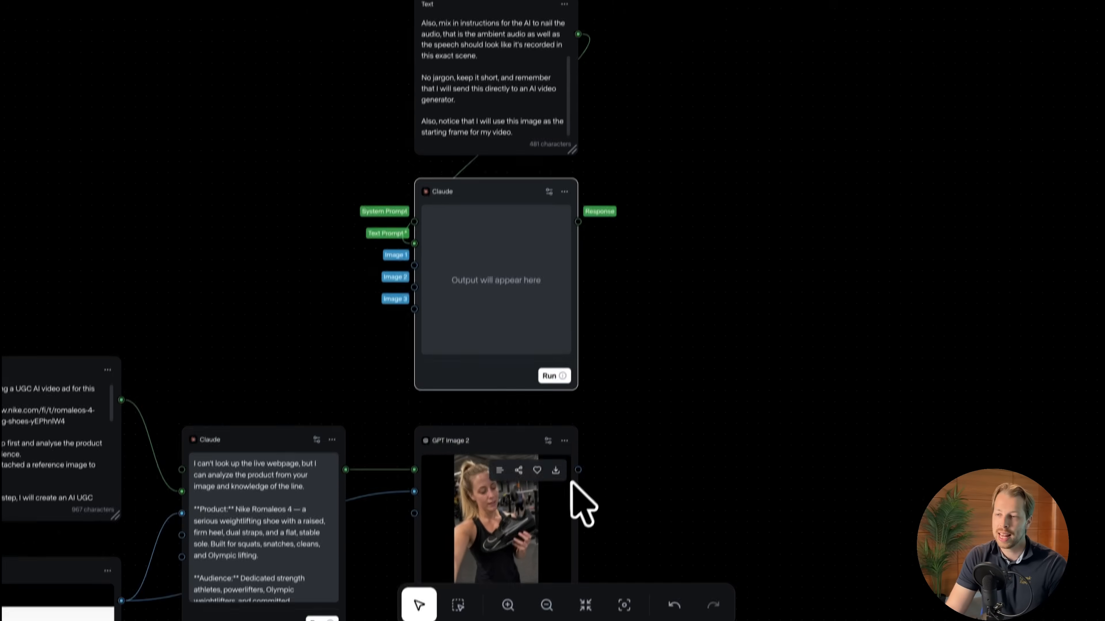
- Connect the GPT Image 2 output to the new Claude node's Image 1 input and run that Claude node to generate the script
{"action": "left_click_drag", "start_coordinate": [568, 595], "coordinate": [532, 460]}
{"action": "left_click_drag", "start_coordinate": [414, 246], "coordinate": [415, 252]}
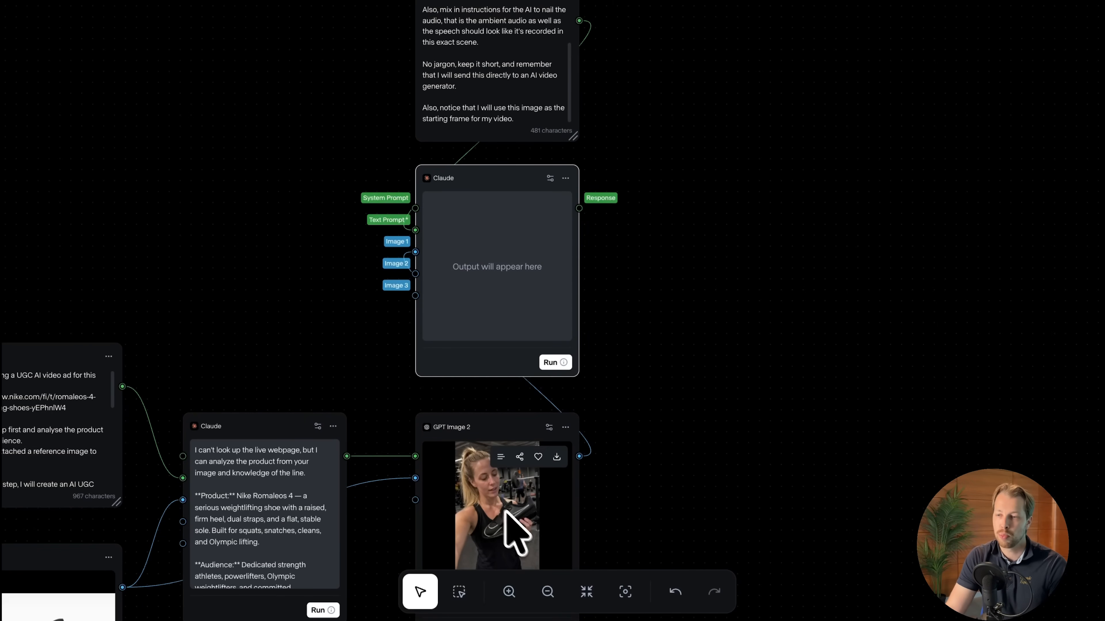
{"action": "left_click", "coordinate": [550, 362]}
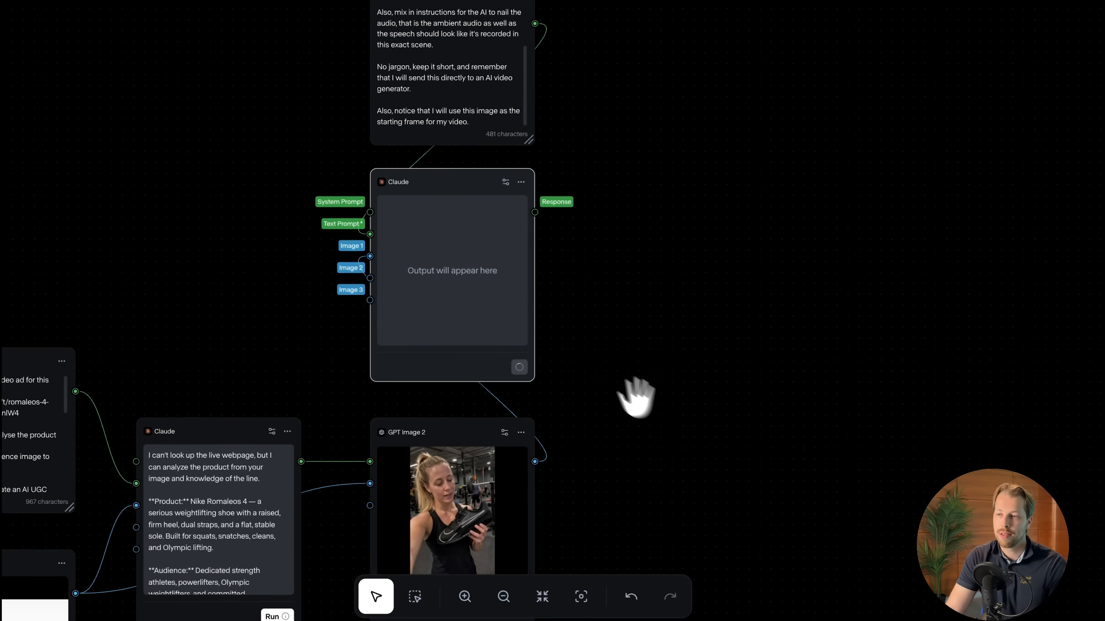
{"action": "scroll", "coordinate": [673, 376], "scroll_direction": "down", "scroll_amount": 5}
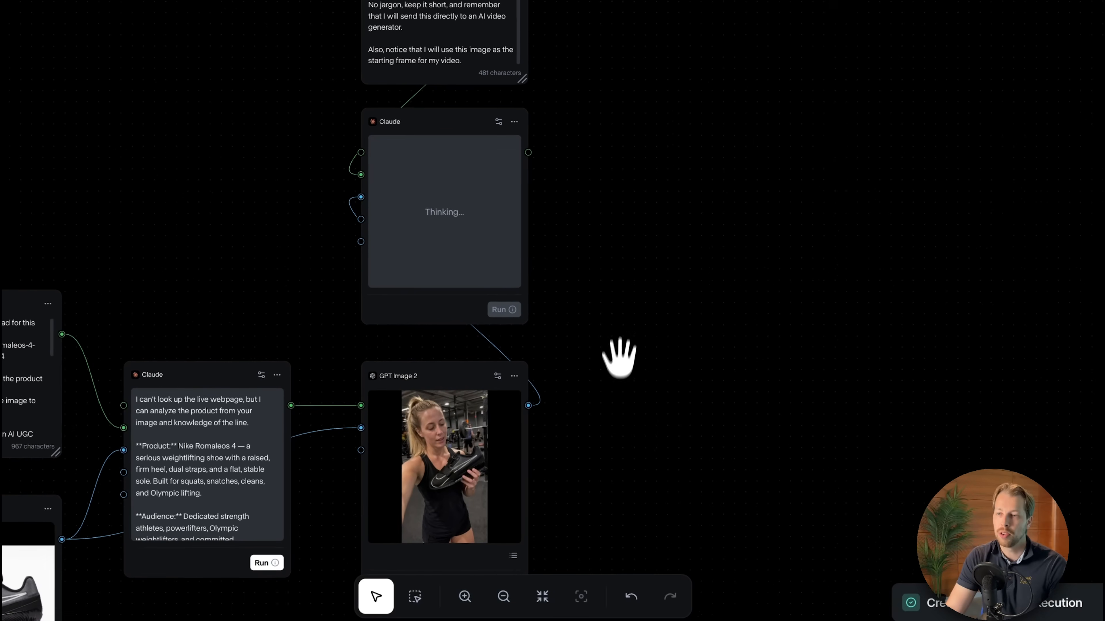
{"action": "left_click_drag", "start_coordinate": [623, 328], "coordinate": [621, 340]}
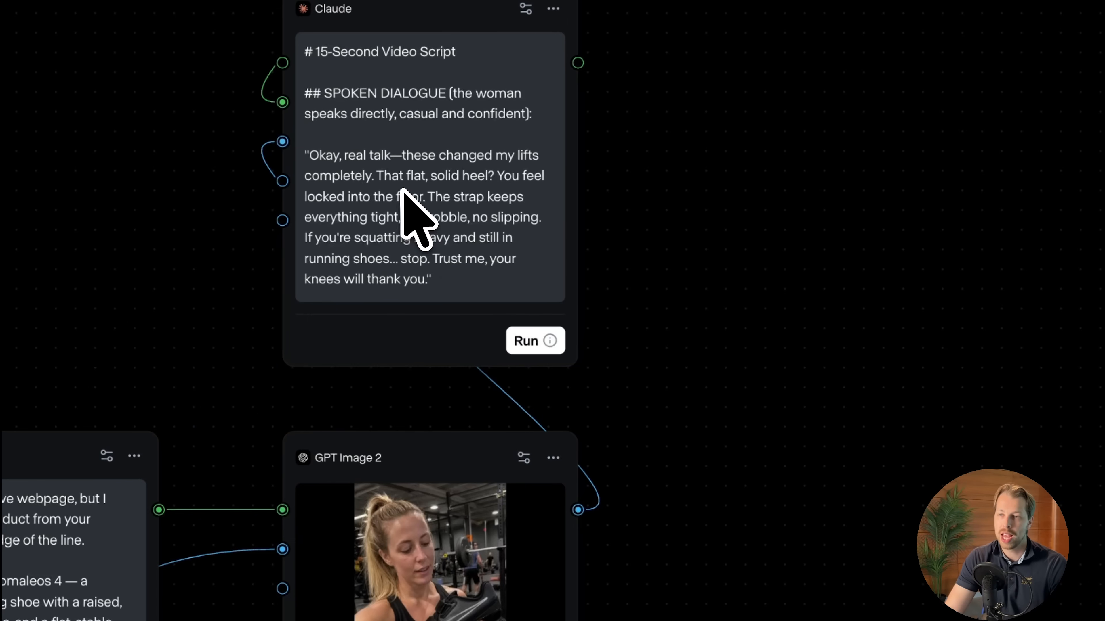
- Read the spoken dialogue in the video script generated by the new Claude node
{"action": "scroll", "coordinate": [404, 235], "scroll_direction": "down", "scroll_amount": 1}
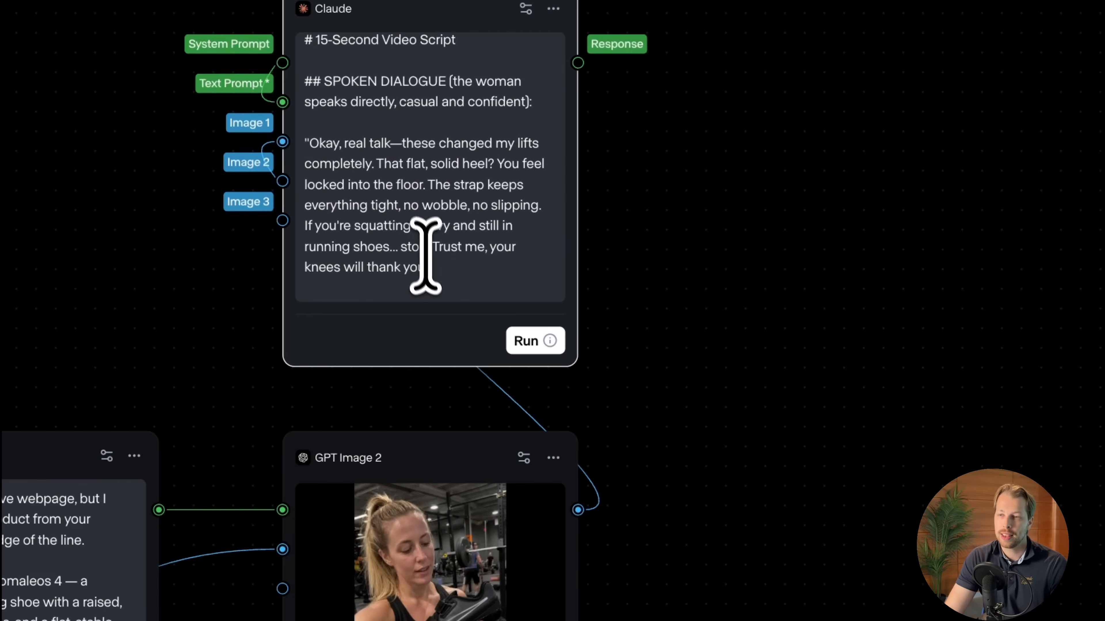
{"action": "left_click_drag", "start_coordinate": [429, 268], "coordinate": [315, 148]}
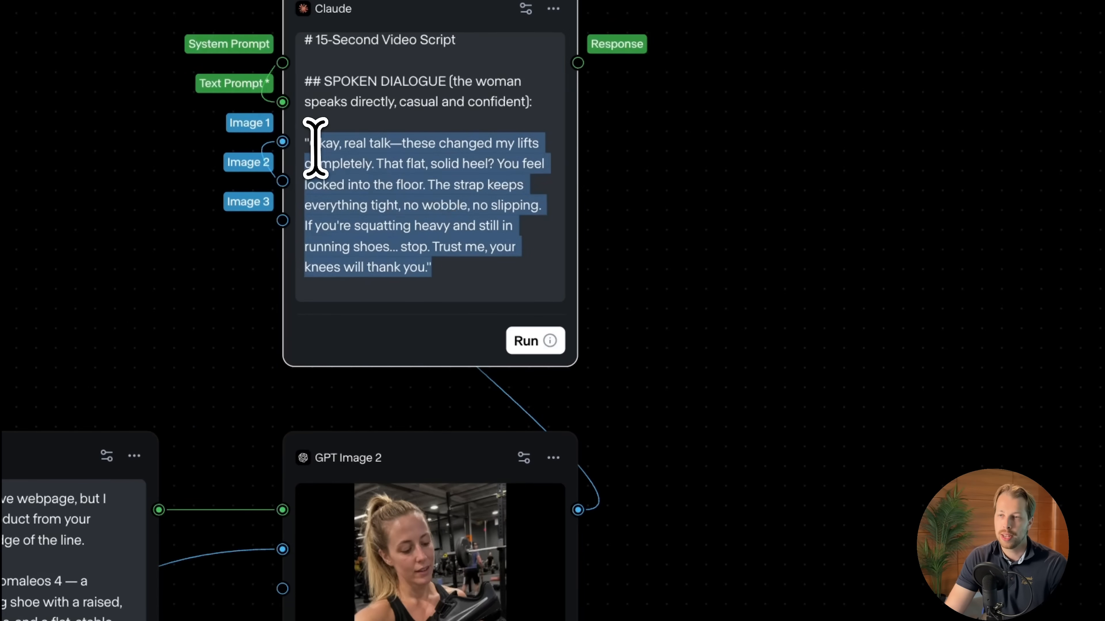
{"action": "left_click", "coordinate": [364, 177]}
{"action": "scroll", "coordinate": [482, 237], "scroll_direction": "down", "scroll_amount": 1}
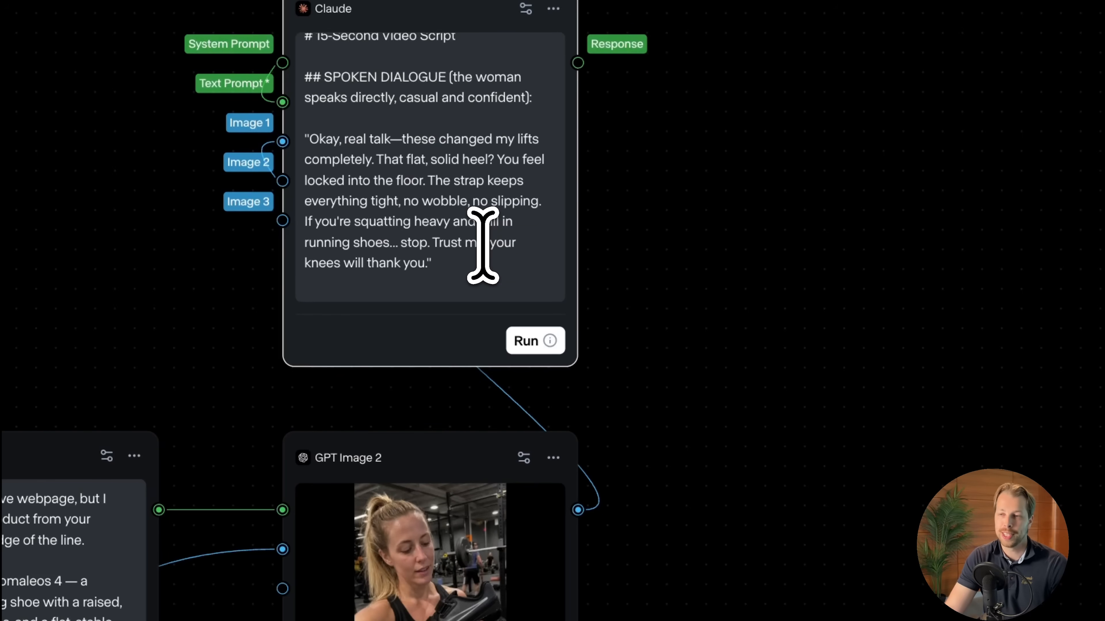
{"action": "scroll", "coordinate": [483, 248], "scroll_direction": "down", "scroll_amount": 2}
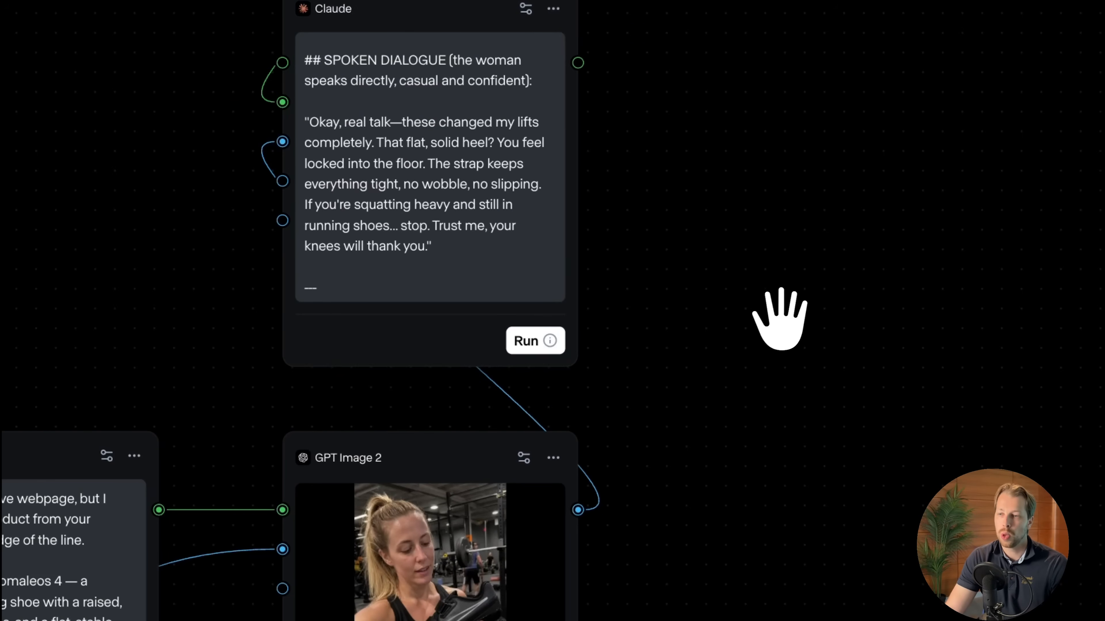
- Add a Seedance 2.0 node from the script-writing Claude node's Response output and position it beside that node
{"action": "scroll", "coordinate": [778, 316], "scroll_direction": "down", "scroll_amount": 1}
{"action": "left_click", "coordinate": [459, 444]}
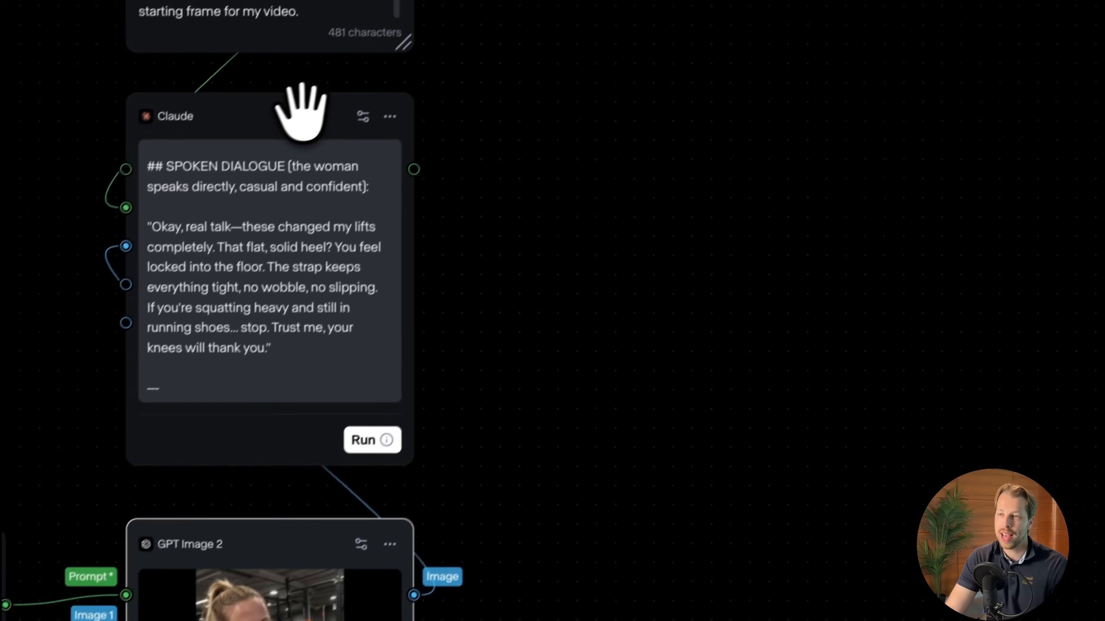
{"action": "left_click", "coordinate": [293, 118]}
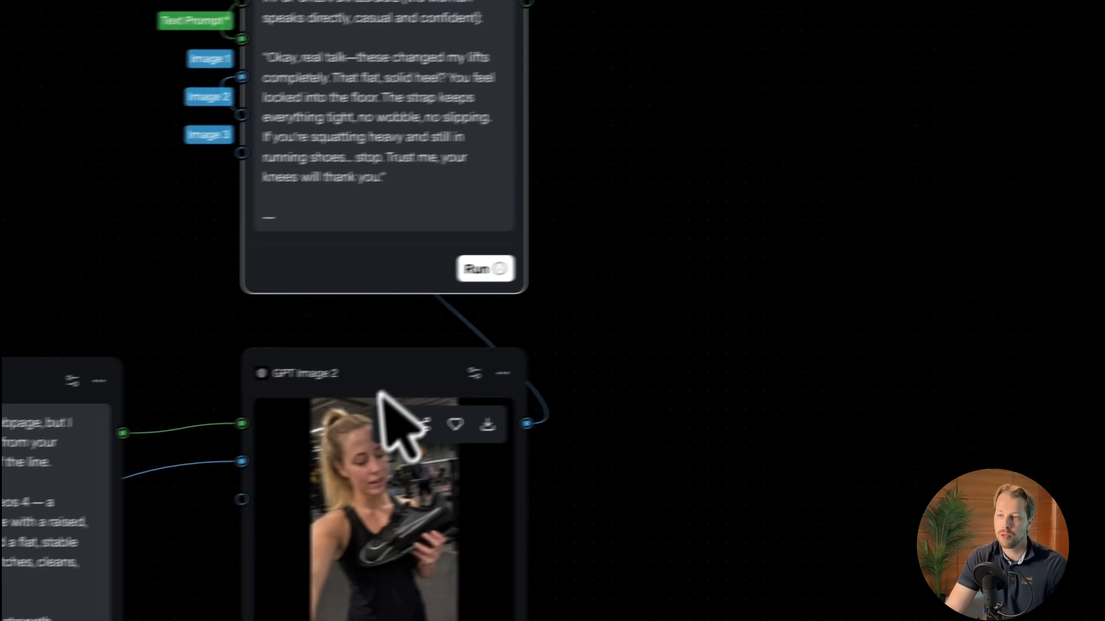
{"action": "left_click", "coordinate": [367, 355]}
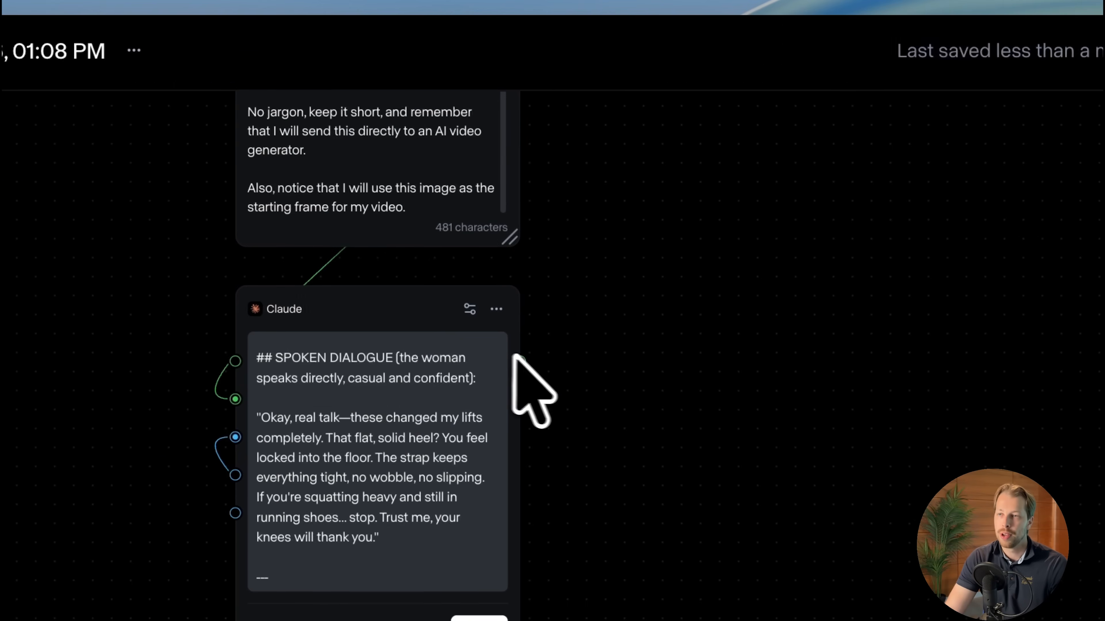
{"action": "left_click_drag", "start_coordinate": [520, 361], "coordinate": [613, 213]}
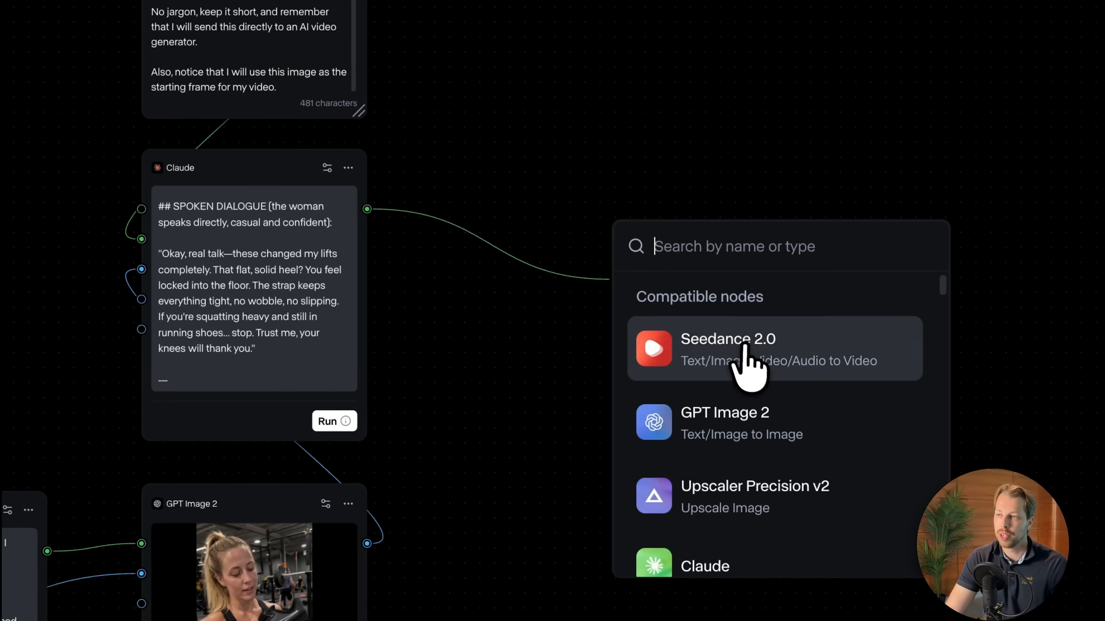
{"action": "left_click", "coordinate": [678, 353]}
{"action": "left_click_drag", "start_coordinate": [618, 111], "coordinate": [621, 217]}
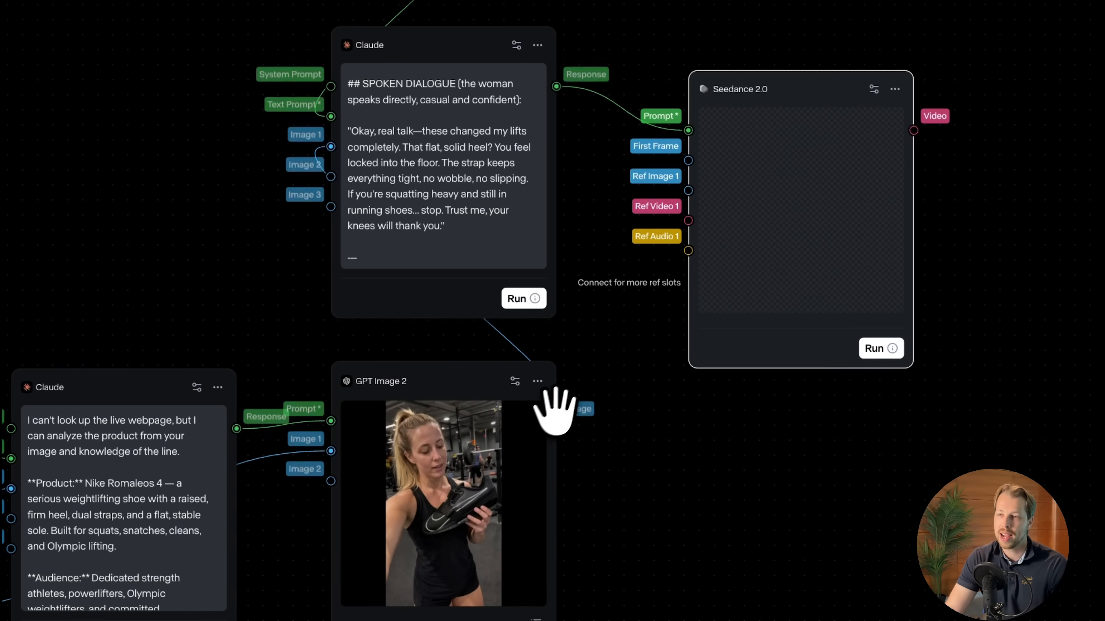
- Connect the GPT Image 2 node's Image output to the Seedance 2.0 node's First Frame input and close the image preview
{"action": "left_click_drag", "start_coordinate": [557, 420], "coordinate": [620, 281]}
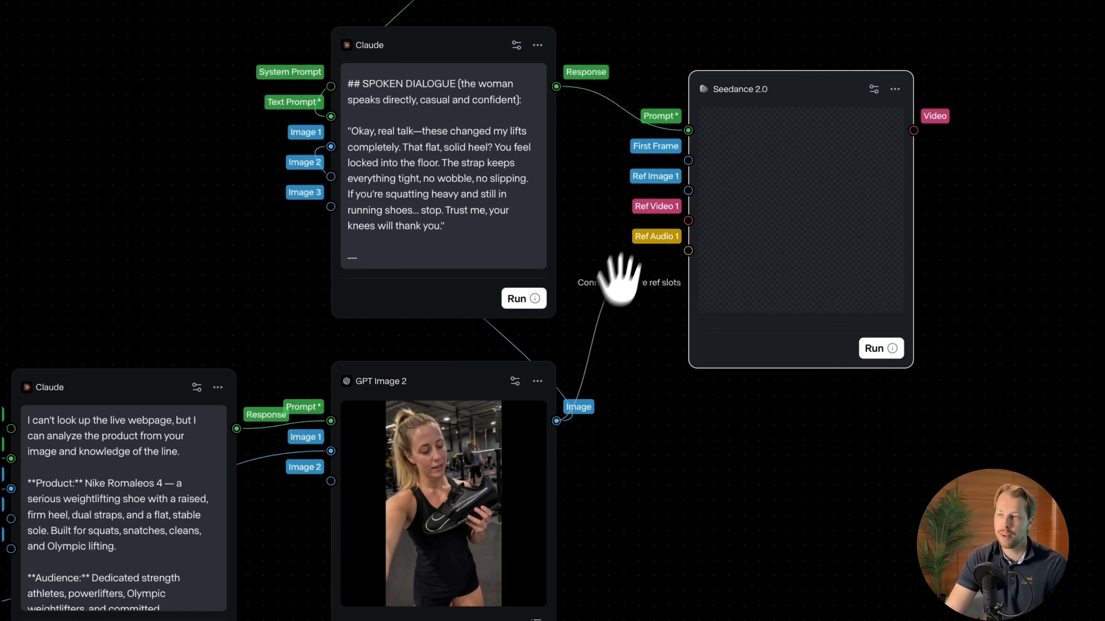
{"action": "left_click_drag", "start_coordinate": [679, 162], "coordinate": [682, 160]}
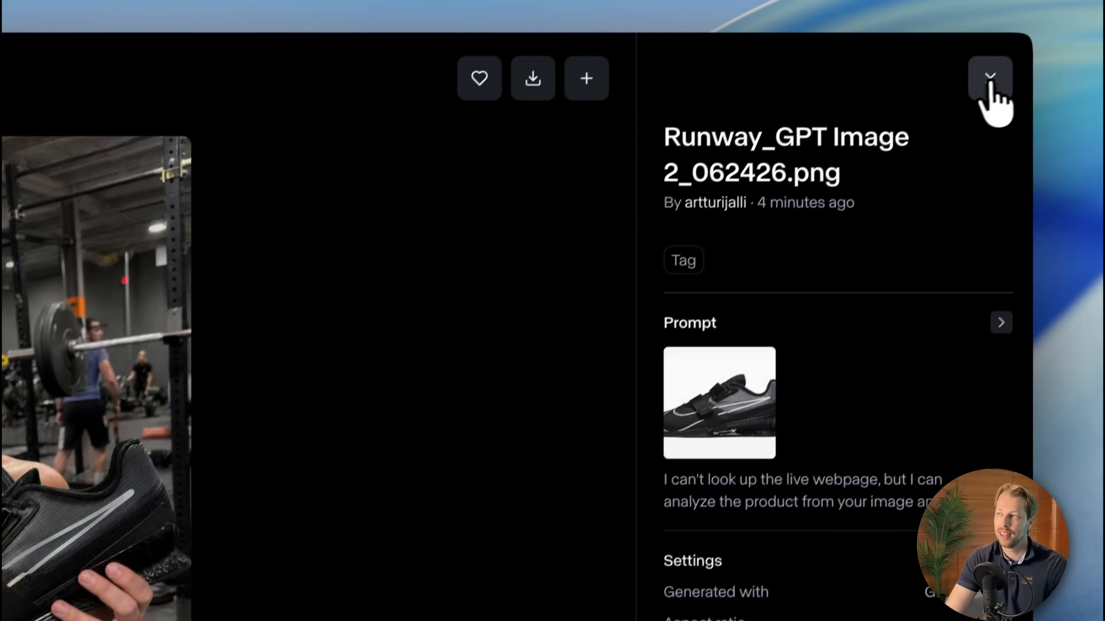
{"action": "left_click", "coordinate": [994, 99]}
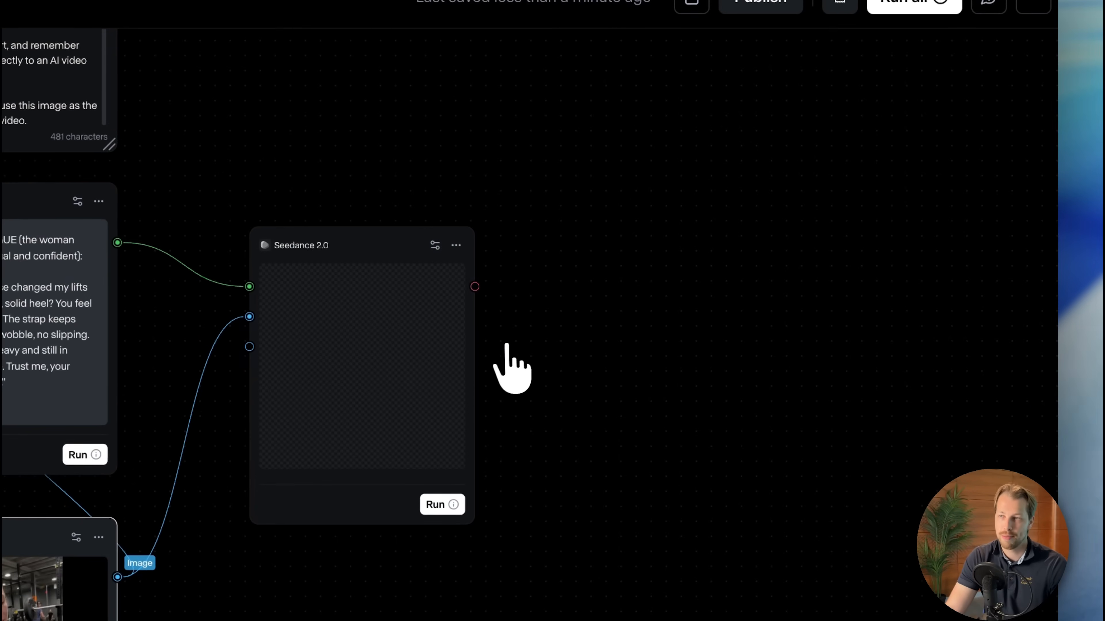
- Configure the Seedance 2.0 node for a 15s duration and 9:16 aspect ratio, with 720p resolution and Generate Audio on
{"action": "left_click", "coordinate": [434, 245]}
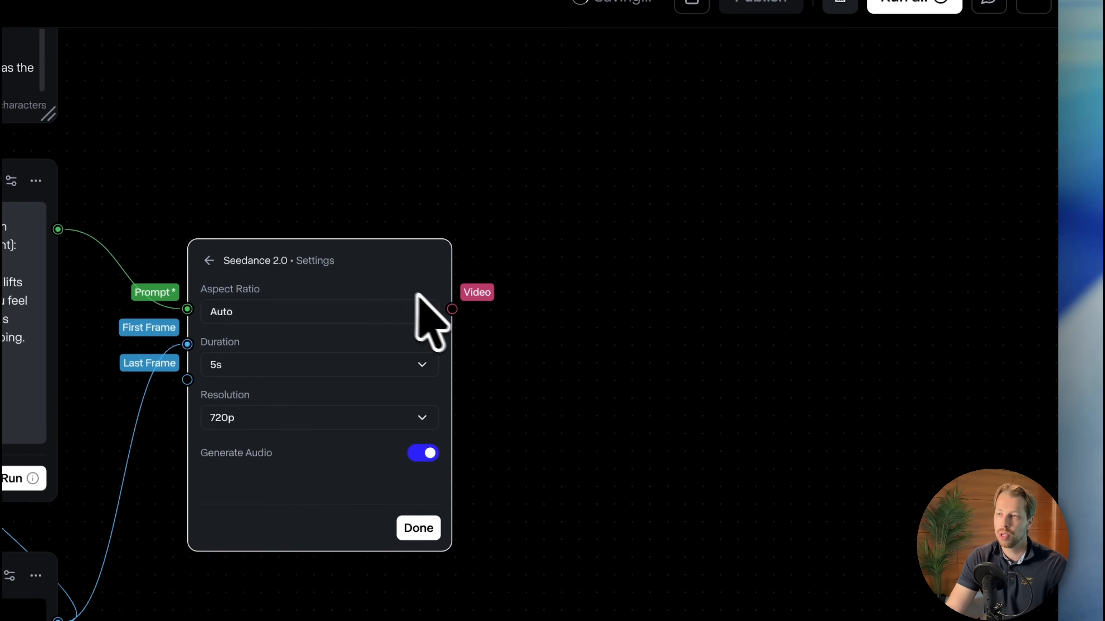
{"action": "scroll", "coordinate": [421, 288], "scroll_direction": "up", "scroll_amount": 5}
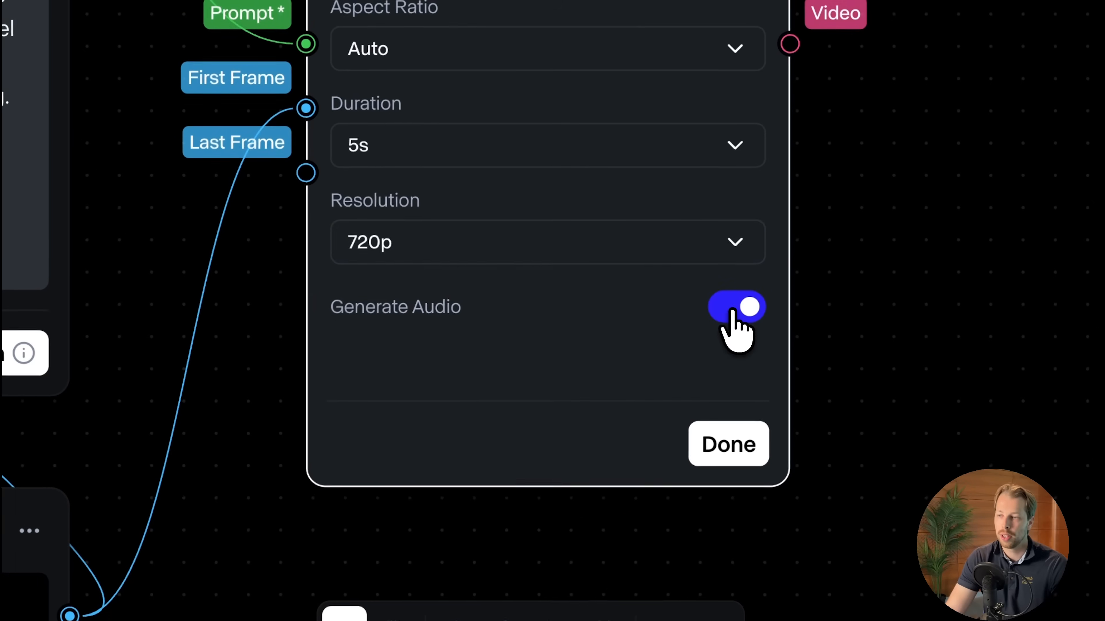
{"action": "left_click", "coordinate": [735, 307]}
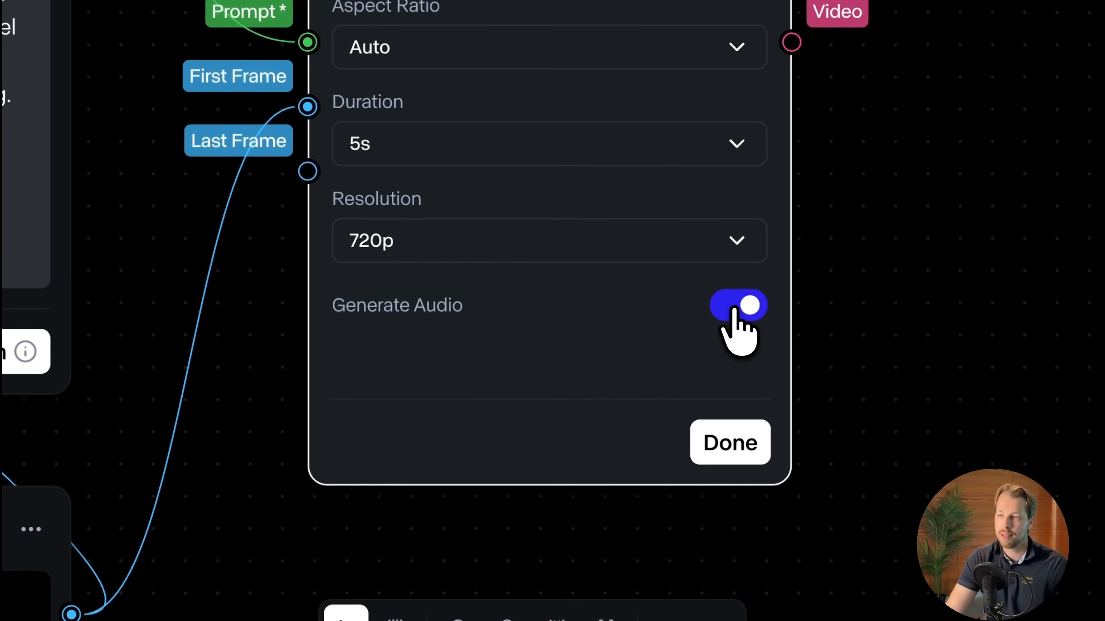
{"action": "left_click", "coordinate": [397, 452]}
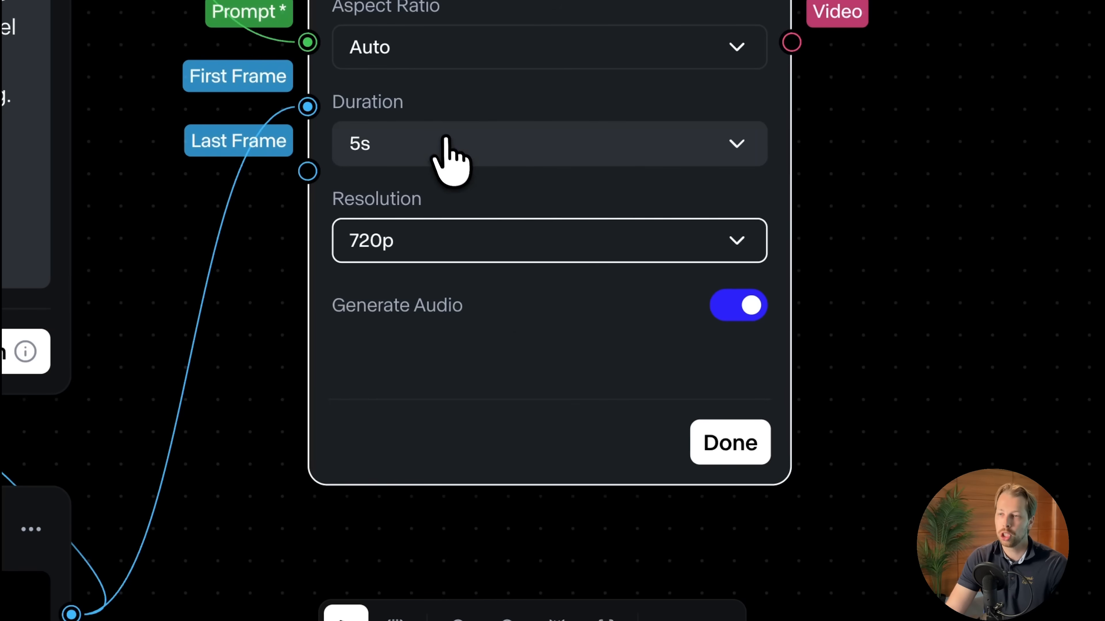
{"action": "left_click", "coordinate": [450, 150]}
{"action": "left_click", "coordinate": [486, 528]}
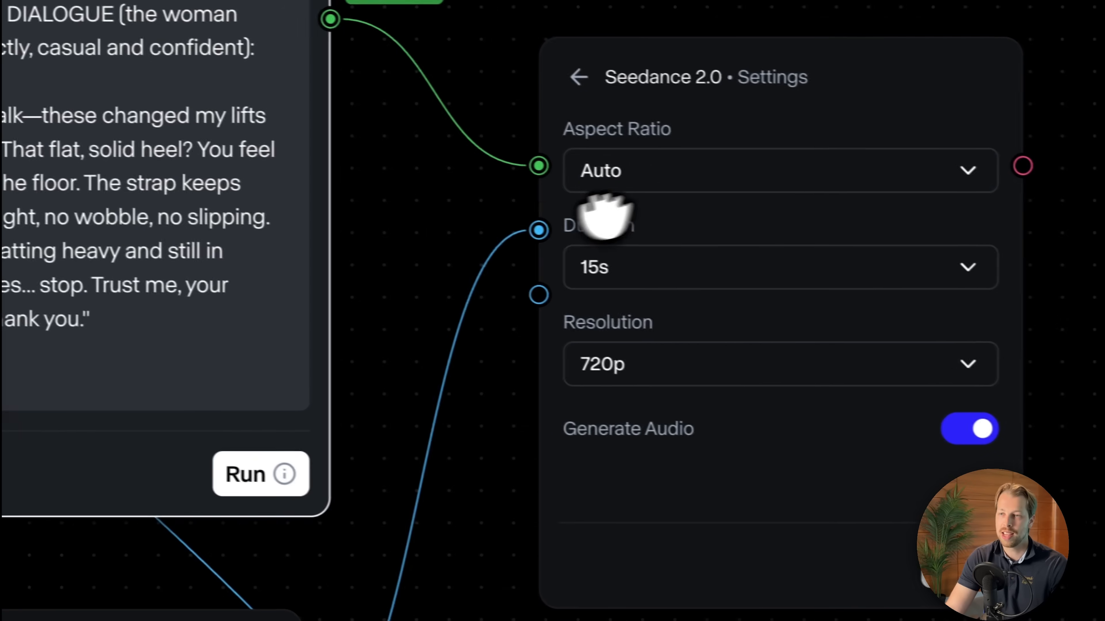
{"action": "left_click", "coordinate": [903, 240]}
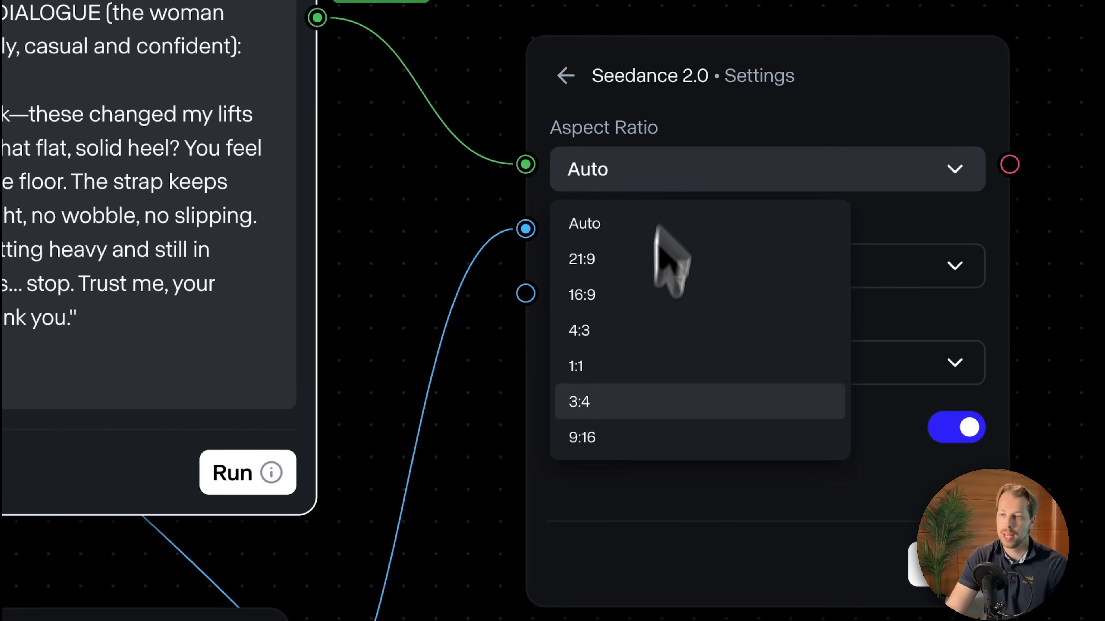
{"action": "left_click", "coordinate": [596, 448]}
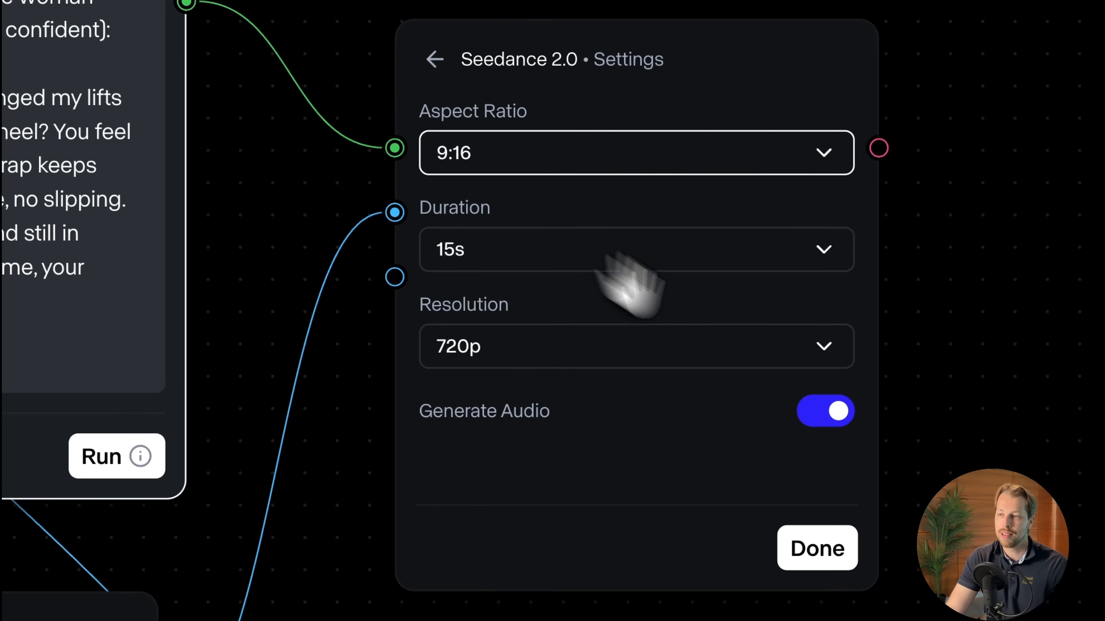
- Close the Seedance 2.0 settings and run the node to generate the video
{"action": "scroll", "coordinate": [647, 290], "scroll_direction": "down", "scroll_amount": 5}
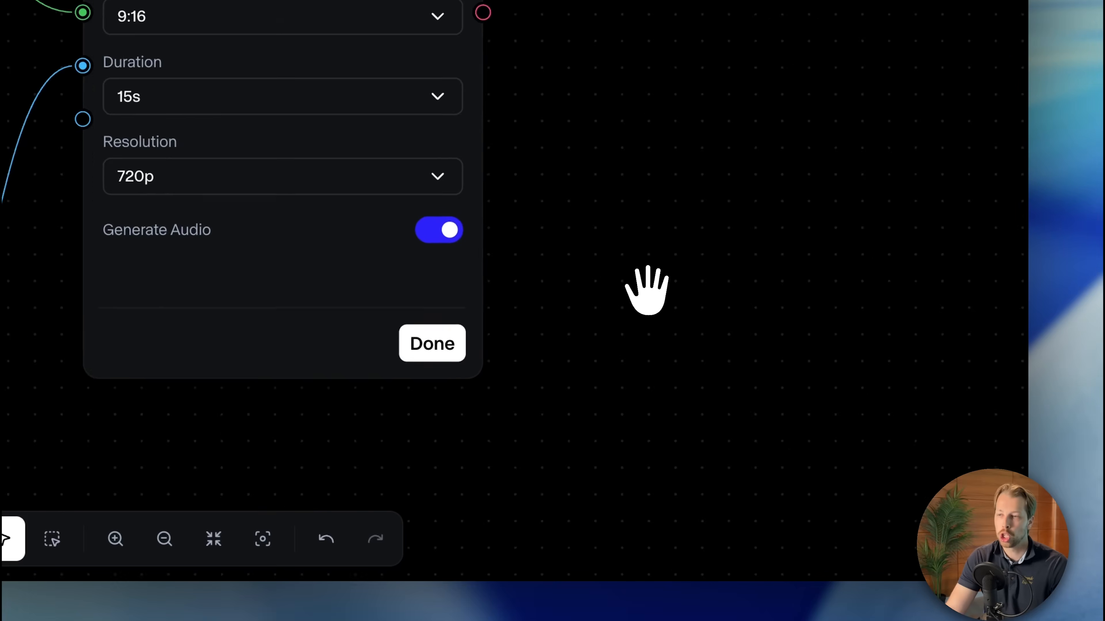
{"action": "left_click", "coordinate": [494, 339]}
{"action": "left_click", "coordinate": [466, 379]}
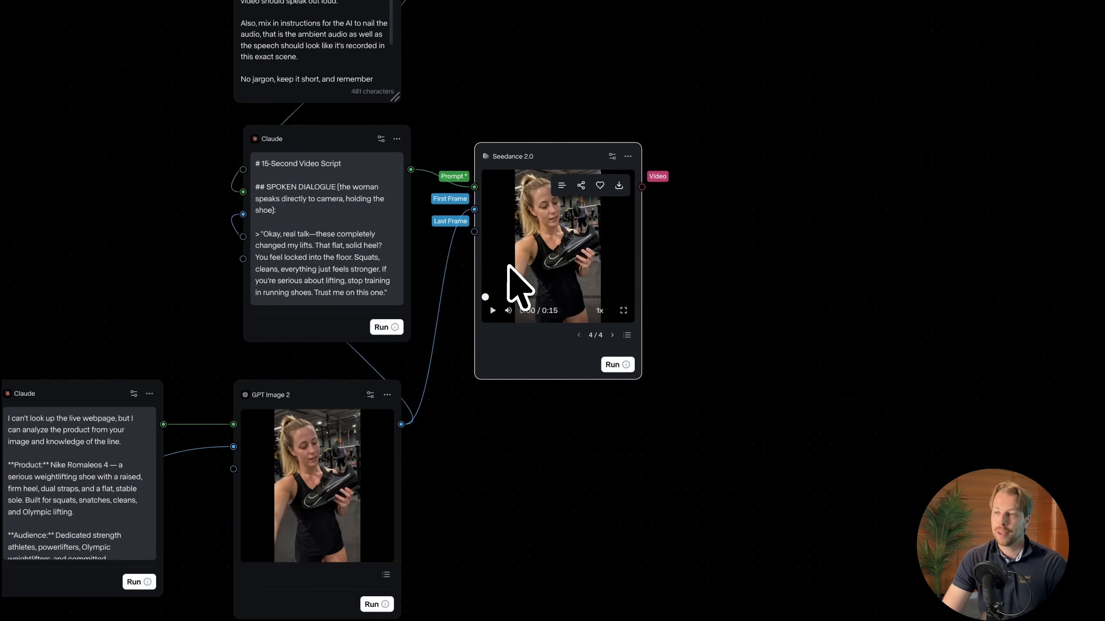
- Align the GPT Image 2 node directly beneath the script-writing Claude node and reposition the Seedance 2.0 node beside them
{"action": "scroll", "coordinate": [716, 308], "scroll_direction": "up", "scroll_amount": 4}
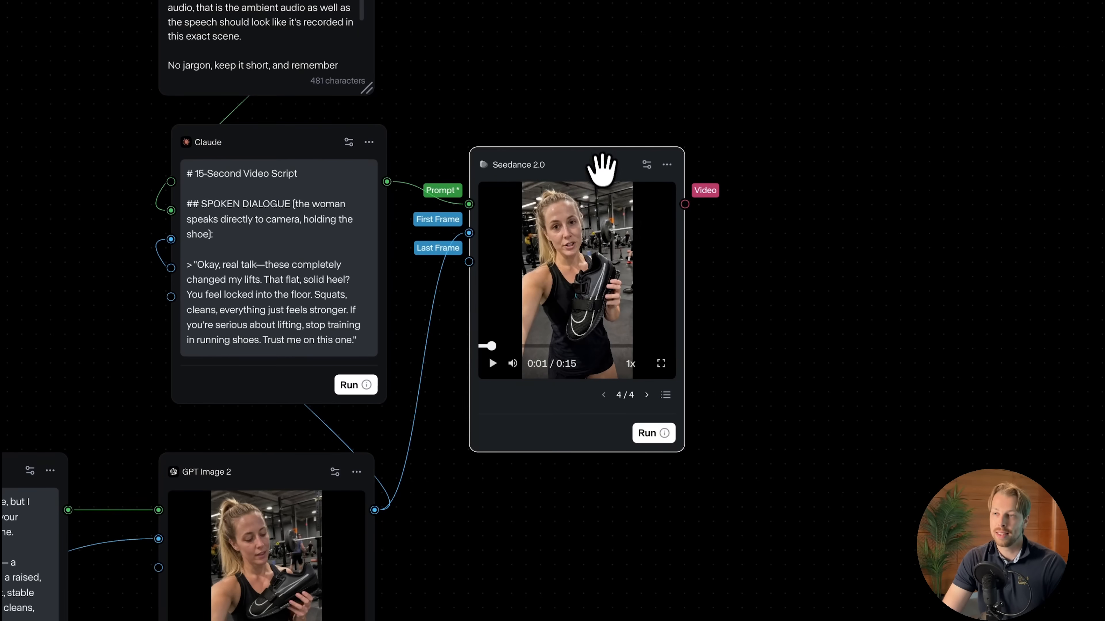
{"action": "left_click_drag", "start_coordinate": [602, 174], "coordinate": [607, 190]}
{"action": "left_click", "coordinate": [589, 185]}
{"action": "scroll", "coordinate": [589, 185], "scroll_direction": "up", "scroll_amount": 3}
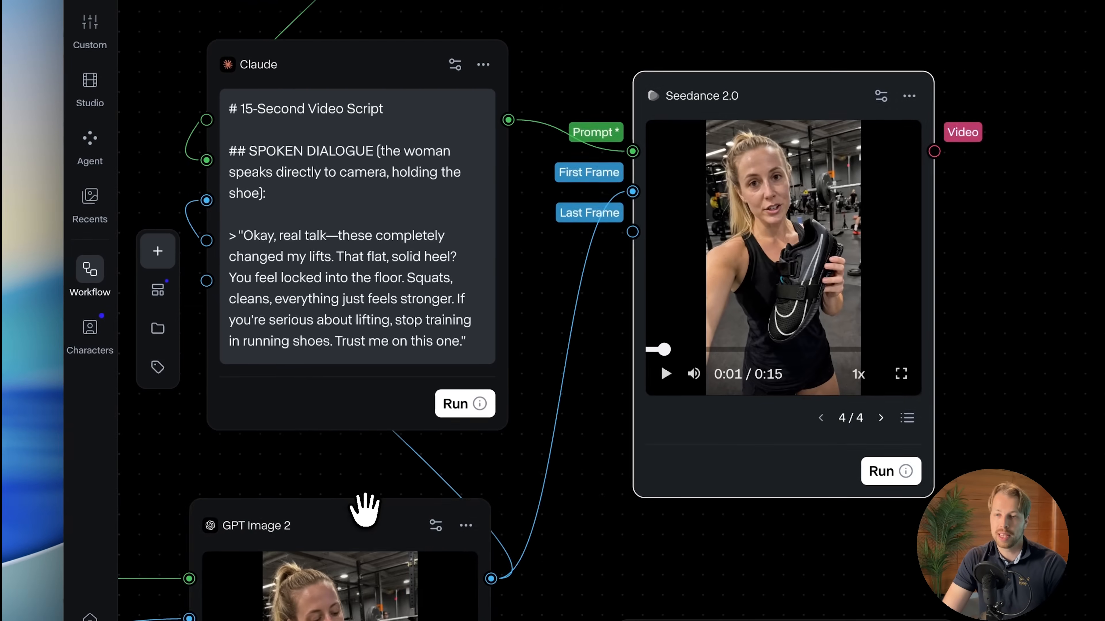
{"action": "left_click", "coordinate": [172, 573]}
{"action": "left_click_drag", "start_coordinate": [375, 486], "coordinate": [383, 520]}
{"action": "left_click_drag", "start_coordinate": [293, 517], "coordinate": [297, 480]}
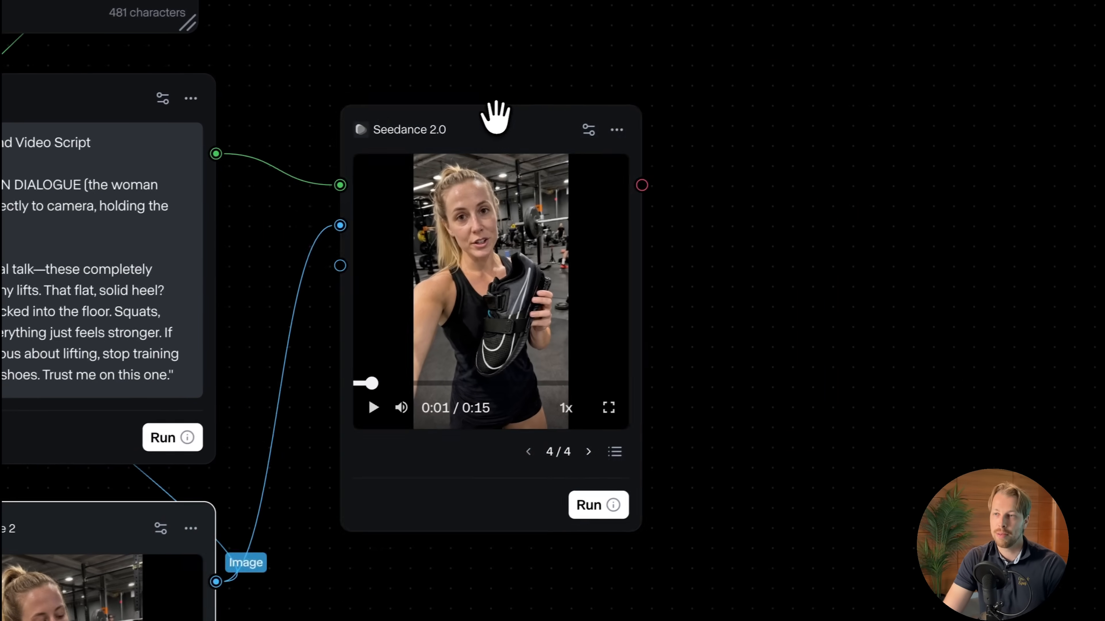
{"action": "left_click_drag", "start_coordinate": [687, 77], "coordinate": [683, 105]}
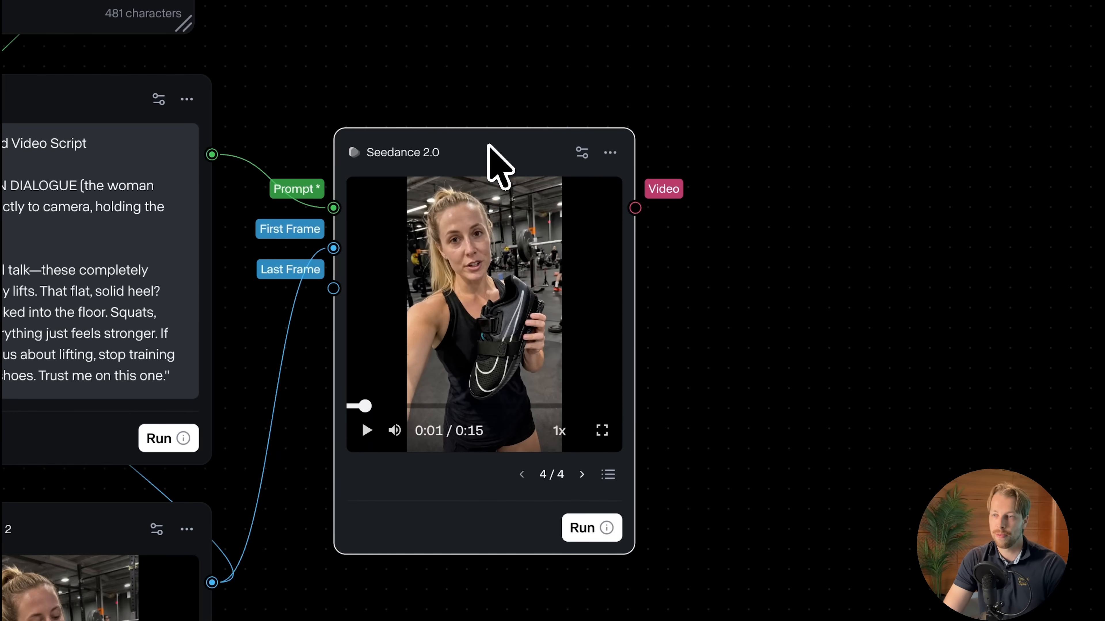
- Nudge the Seedance 2.0 node upward, closer to the height of the script-writing Claude node
{"action": "left_click_drag", "start_coordinate": [656, 363], "coordinate": [757, 244]}
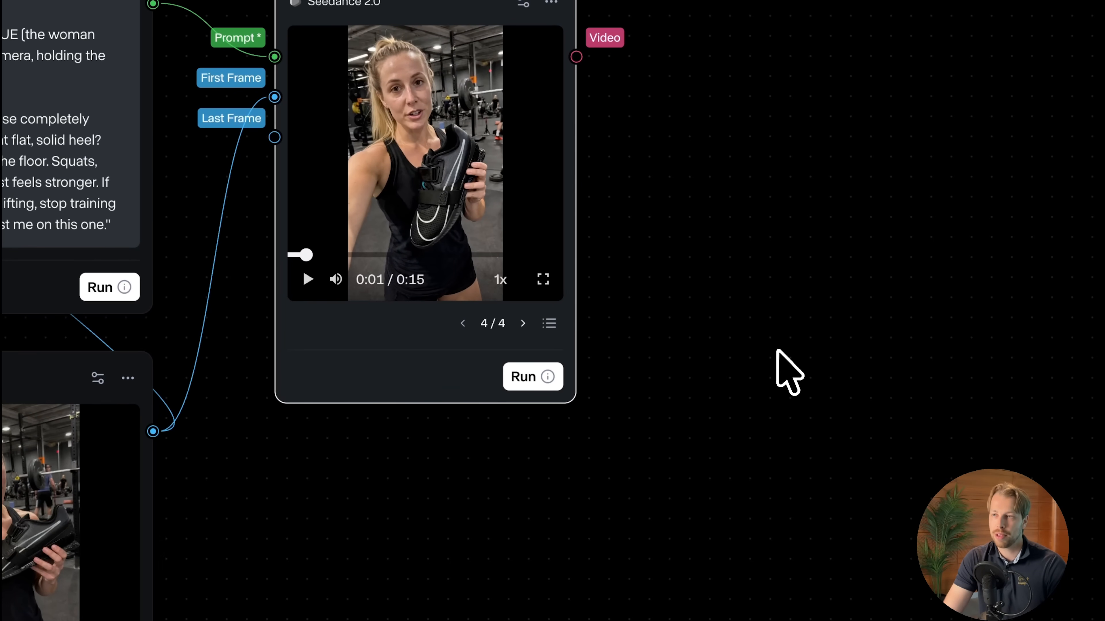
{"action": "mouse_move", "coordinate": [425, 191]}
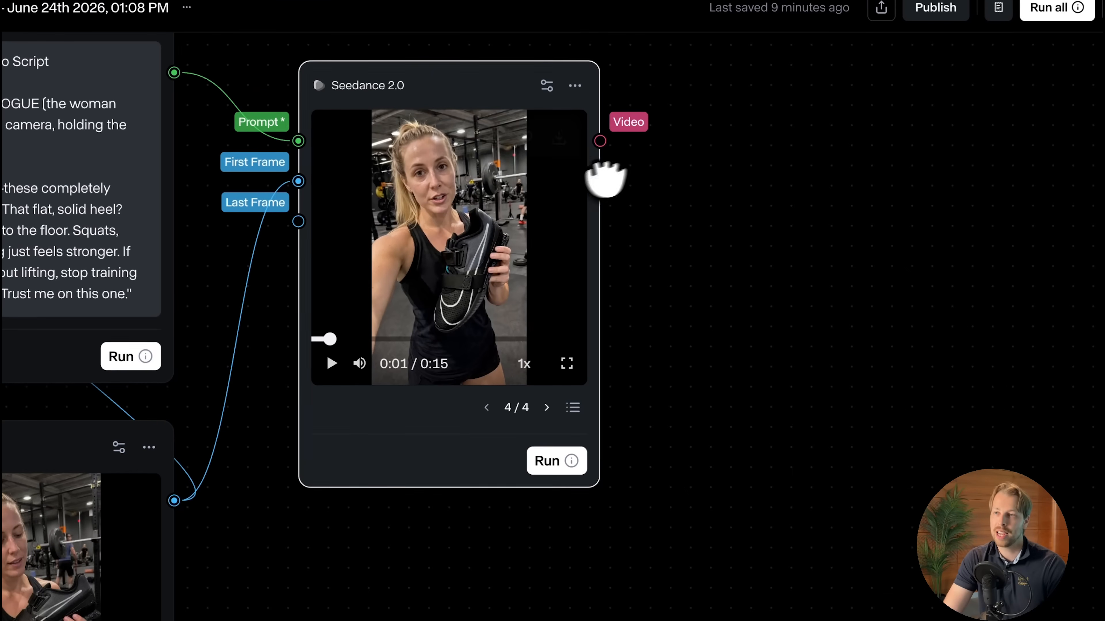
{"action": "scroll", "coordinate": [698, 401], "scroll_direction": "down", "scroll_amount": 3}
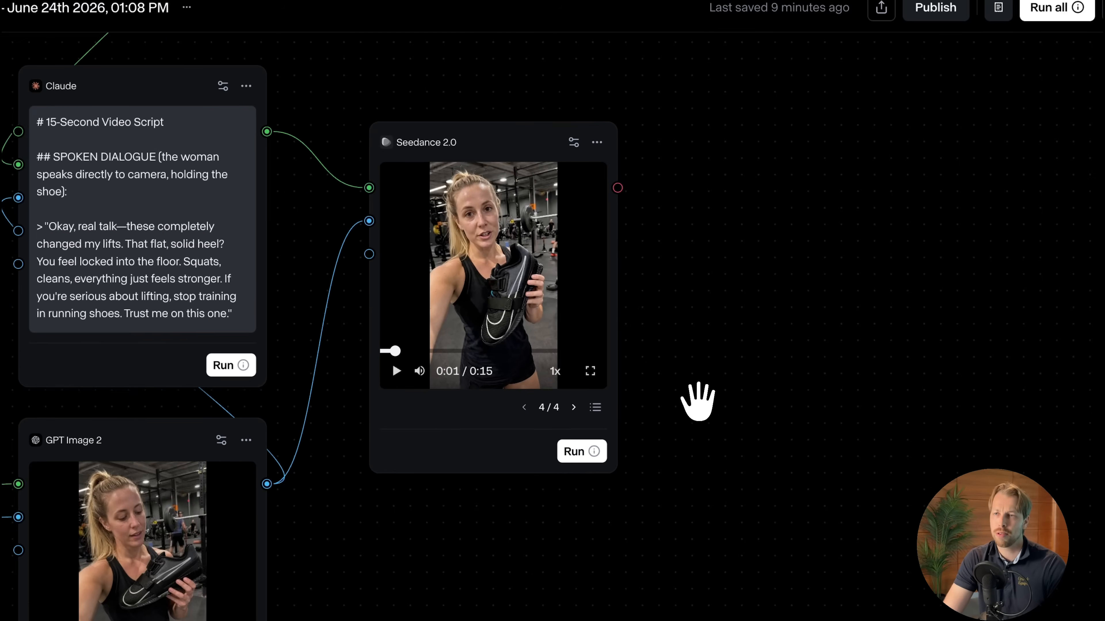
{"action": "scroll", "coordinate": [698, 400], "scroll_direction": "down", "scroll_amount": 3}
{"action": "left_click_drag", "start_coordinate": [764, 341], "coordinate": [721, 451]}
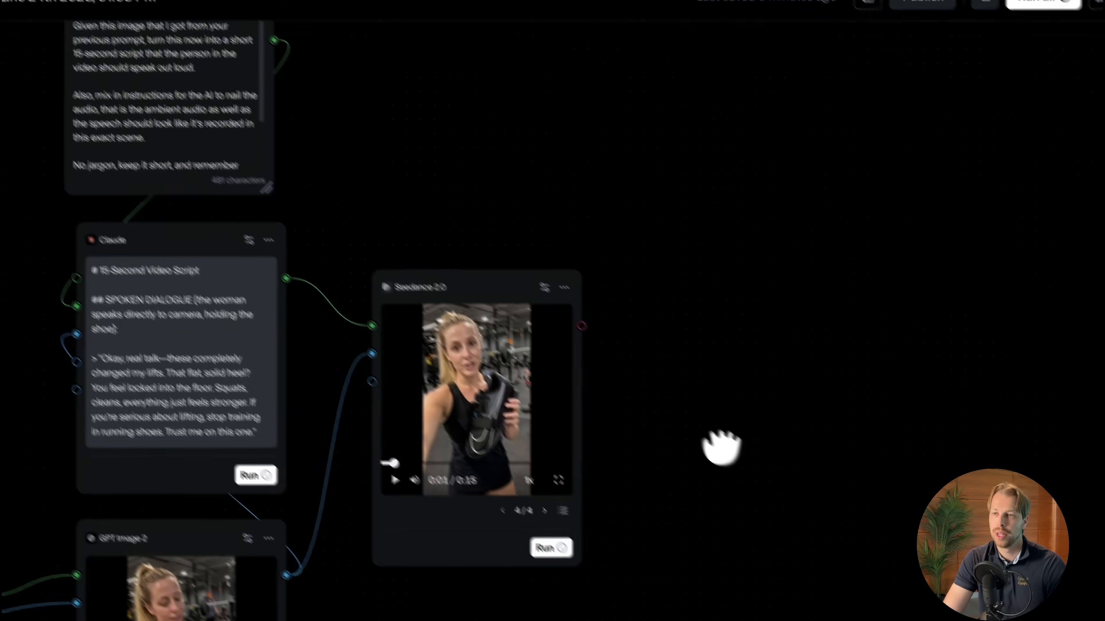
{"action": "left_click_drag", "start_coordinate": [454, 239], "coordinate": [453, 222]}
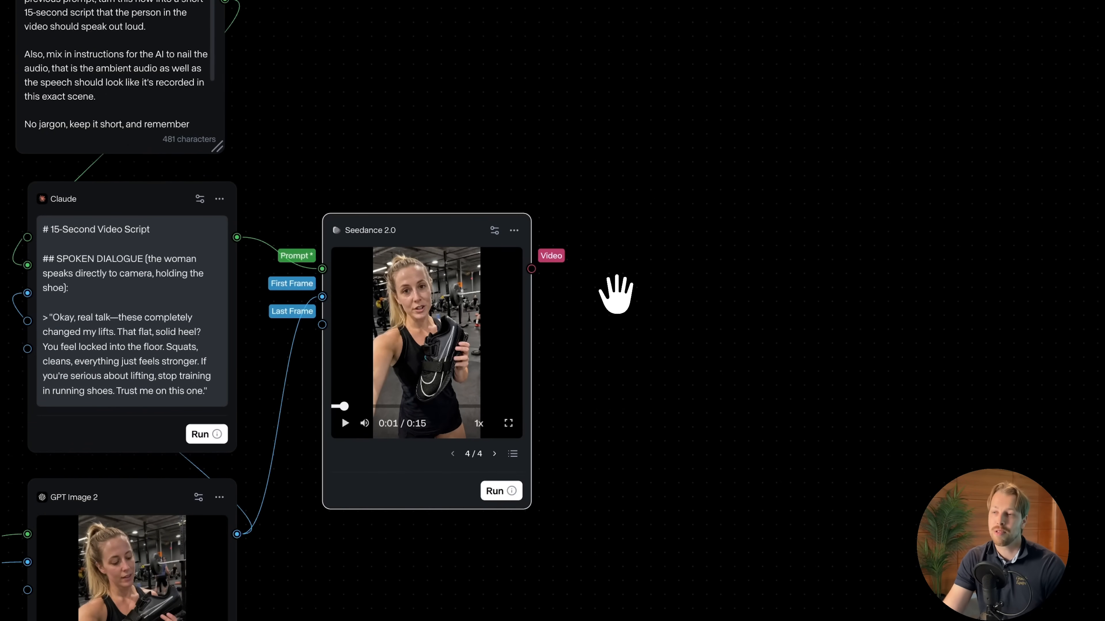
{"action": "left_click_drag", "start_coordinate": [483, 237], "coordinate": [424, 220]}
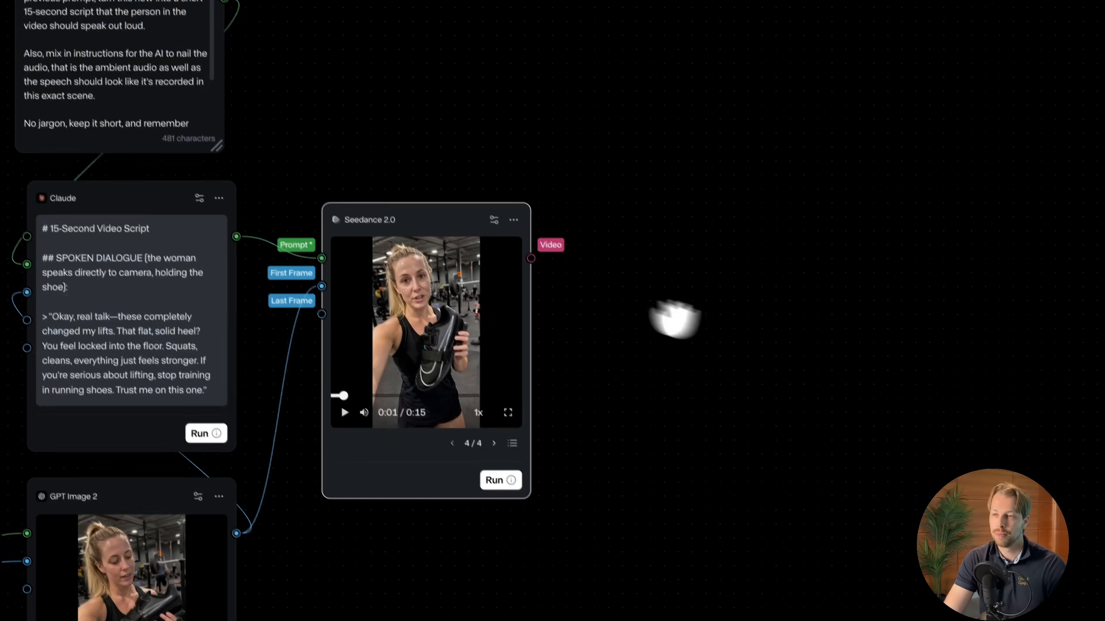
- Line up the Seedance 2.0 node with the Claude script node so the Response-to-Prompt connection runs straight
{"action": "scroll", "coordinate": [646, 309], "scroll_direction": "left", "scroll_amount": 5}
{"action": "scroll", "coordinate": [646, 308], "scroll_direction": "down", "scroll_amount": 3}
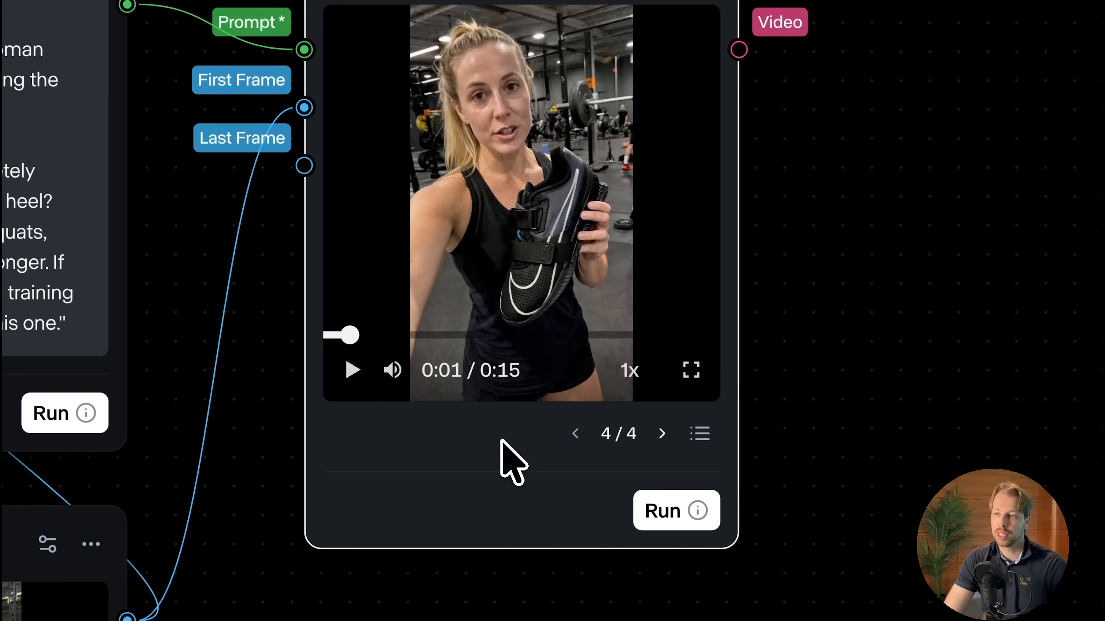
{"action": "left_click_drag", "start_coordinate": [826, 291], "coordinate": [781, 413]}
{"action": "scroll", "coordinate": [778, 411], "scroll_direction": "down", "scroll_amount": 1}
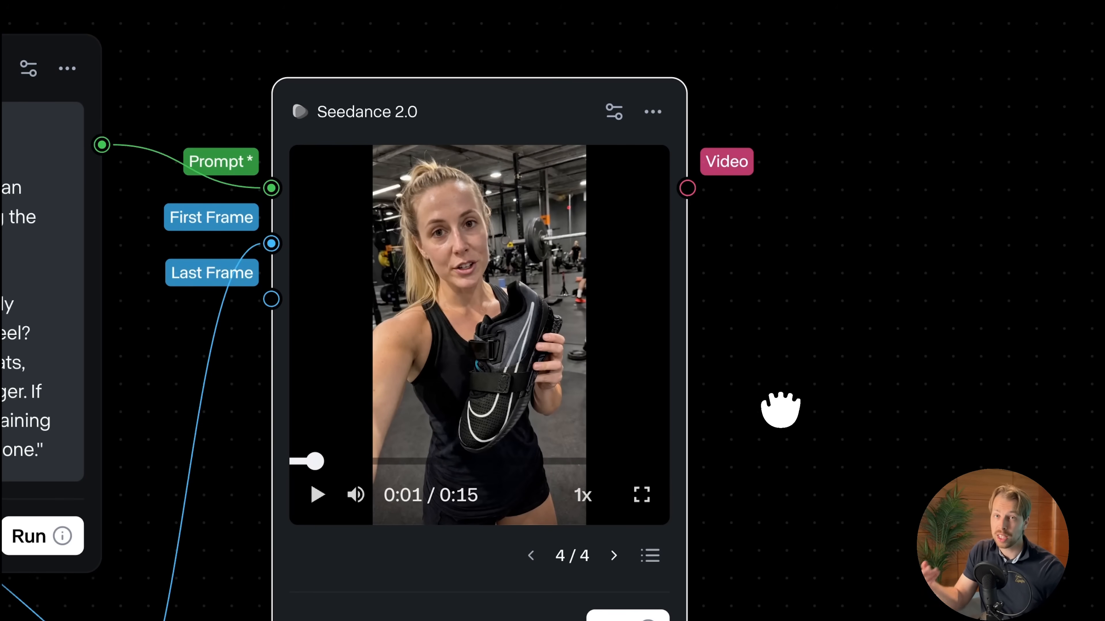
{"action": "scroll", "coordinate": [781, 409], "scroll_direction": "down", "scroll_amount": 1}
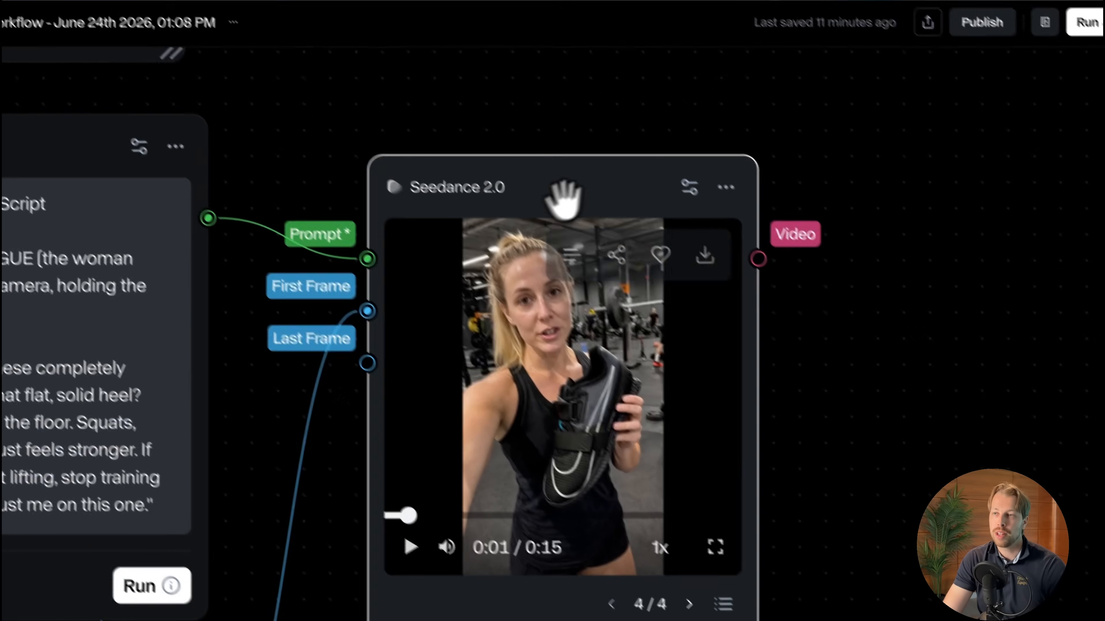
{"action": "left_click_drag", "start_coordinate": [565, 198], "coordinate": [584, 107]}
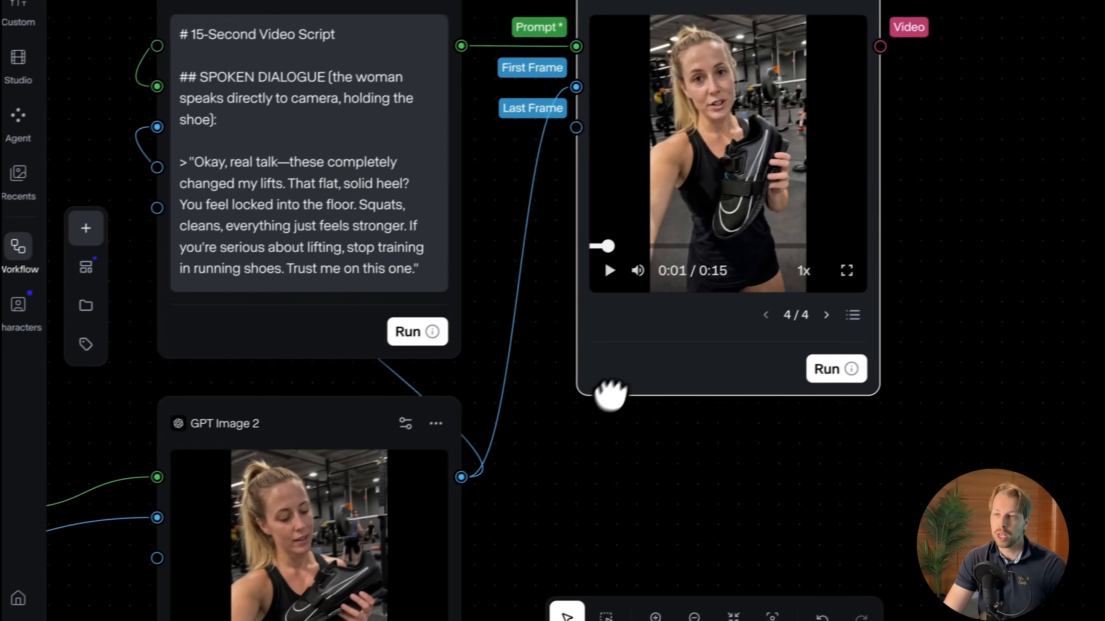
- Adjust the GPT Image 2 node beneath the Claude script node and slightly widen the gap between Claude and Seedance 2.0
{"action": "scroll", "coordinate": [611, 395], "scroll_direction": "down", "scroll_amount": 3}
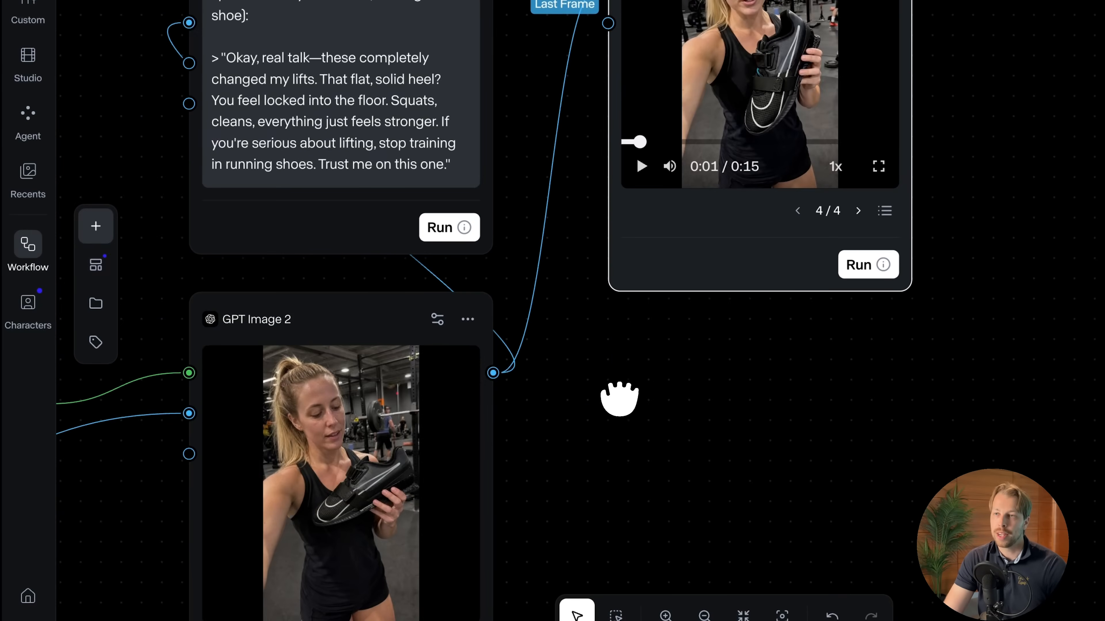
{"action": "scroll", "coordinate": [611, 395], "scroll_direction": "down", "scroll_amount": 2}
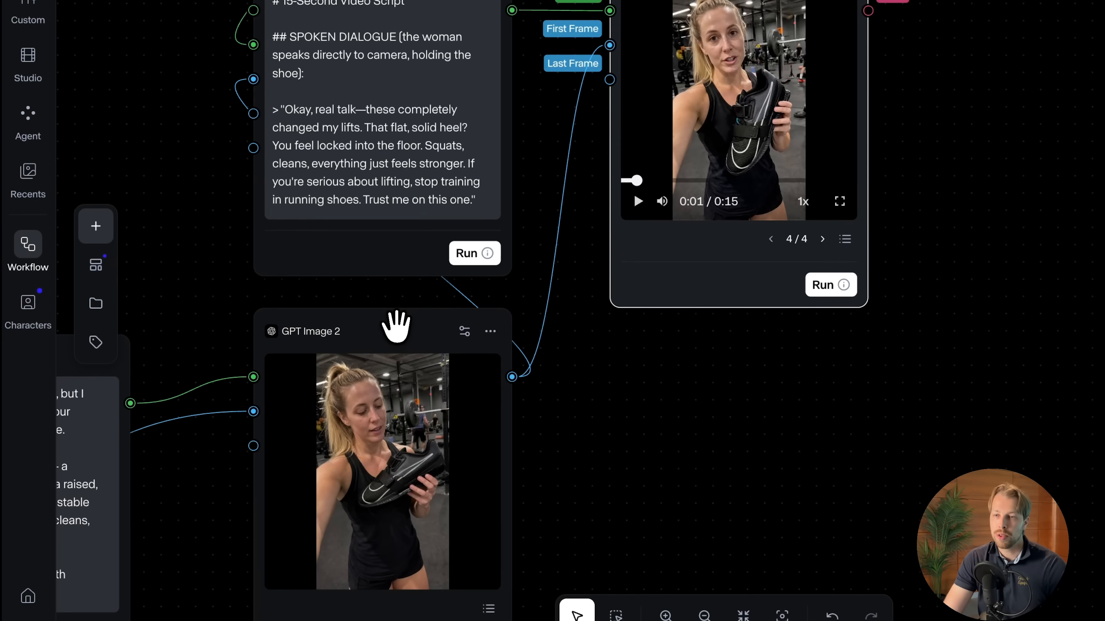
{"action": "left_click_drag", "start_coordinate": [396, 325], "coordinate": [362, 300]}
{"action": "mouse_move", "coordinate": [351, 439]}
{"action": "left_click_drag", "start_coordinate": [309, 411], "coordinate": [316, 444]}
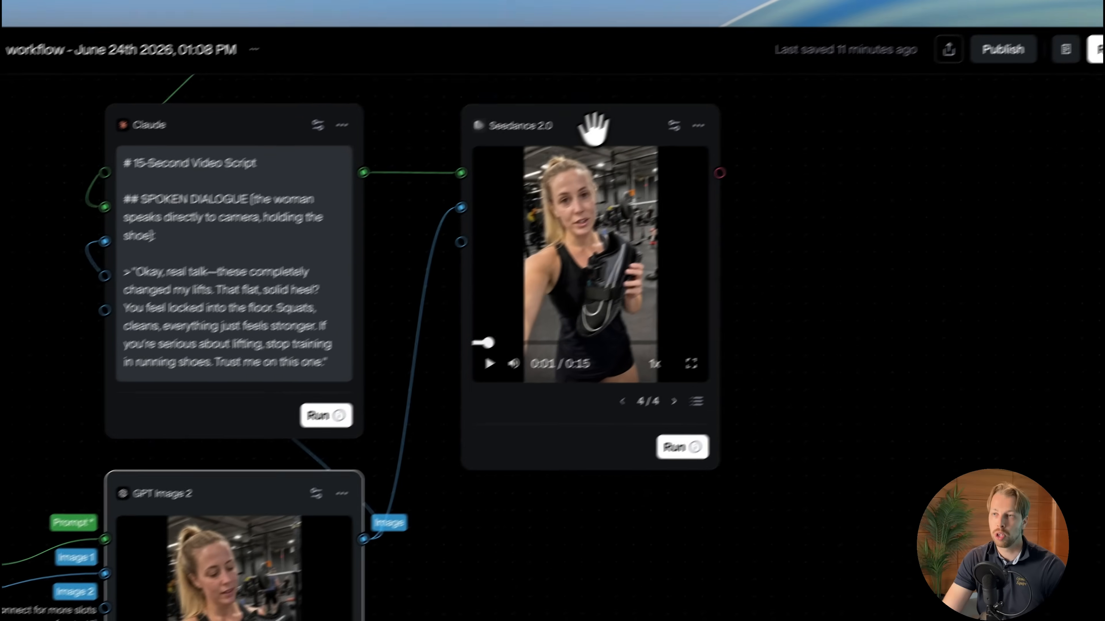
{"action": "left_click_drag", "start_coordinate": [683, 83], "coordinate": [694, 84]}
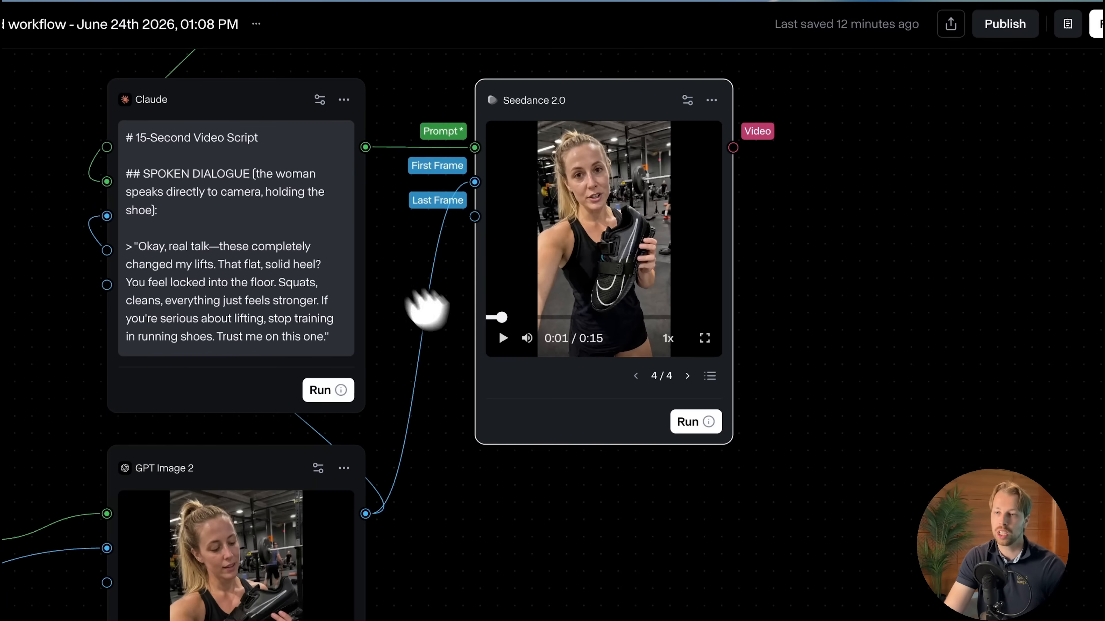
- Move the Seedance 2.0 node closer to the Claude script and GPT Image 2 nodes and lower it to a height between them
{"action": "mouse_move", "coordinate": [686, 241]}
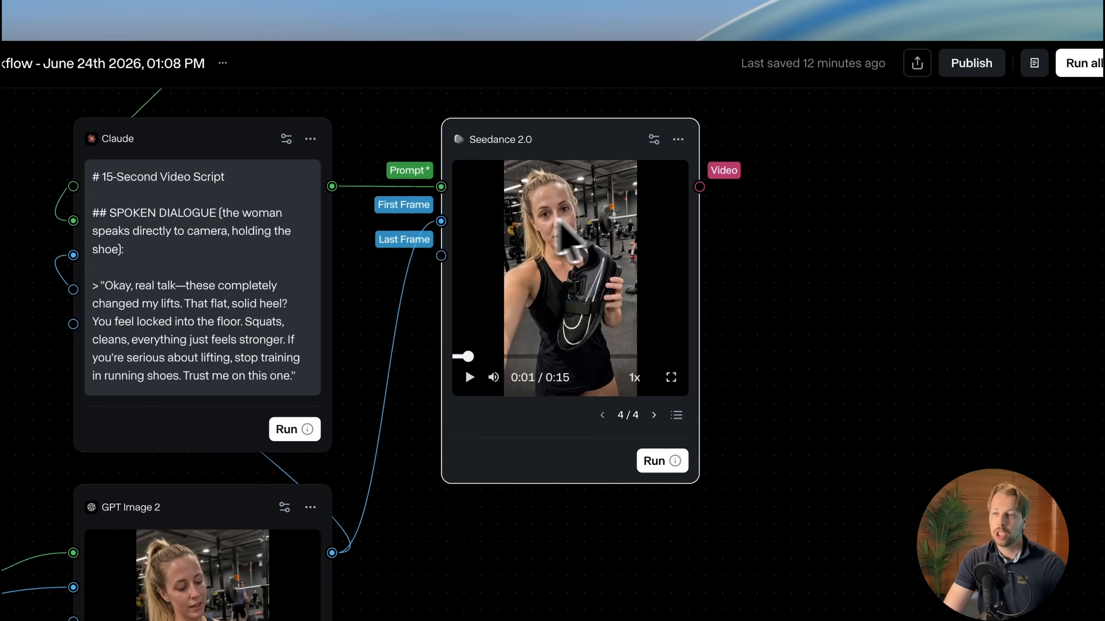
{"action": "left_click_drag", "start_coordinate": [561, 131], "coordinate": [547, 139]}
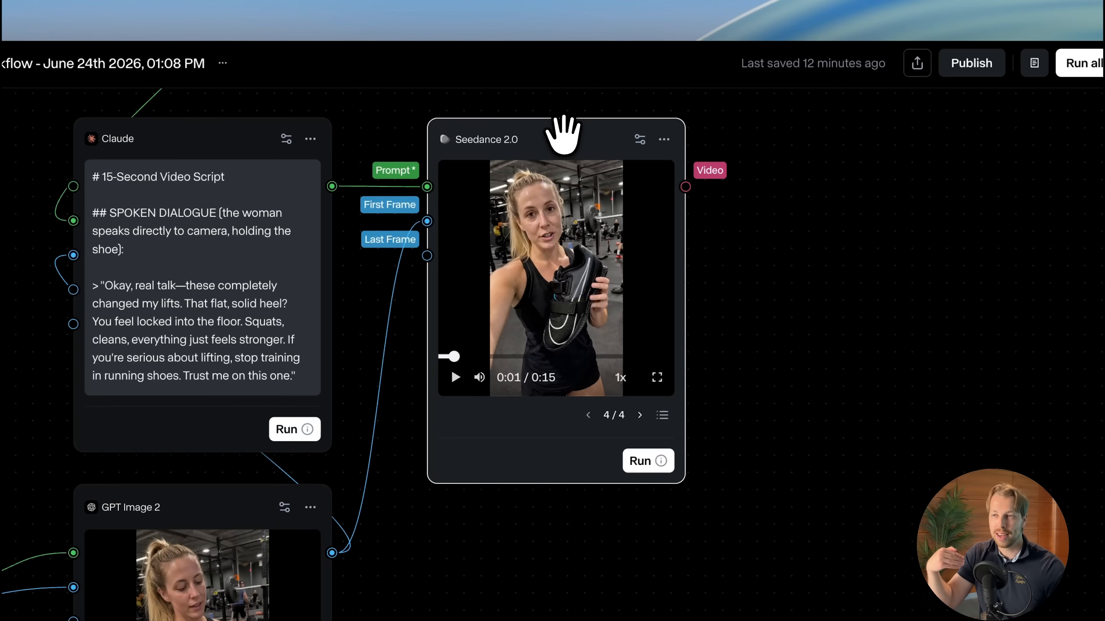
{"action": "left_click_drag", "start_coordinate": [563, 132], "coordinate": [569, 273]}
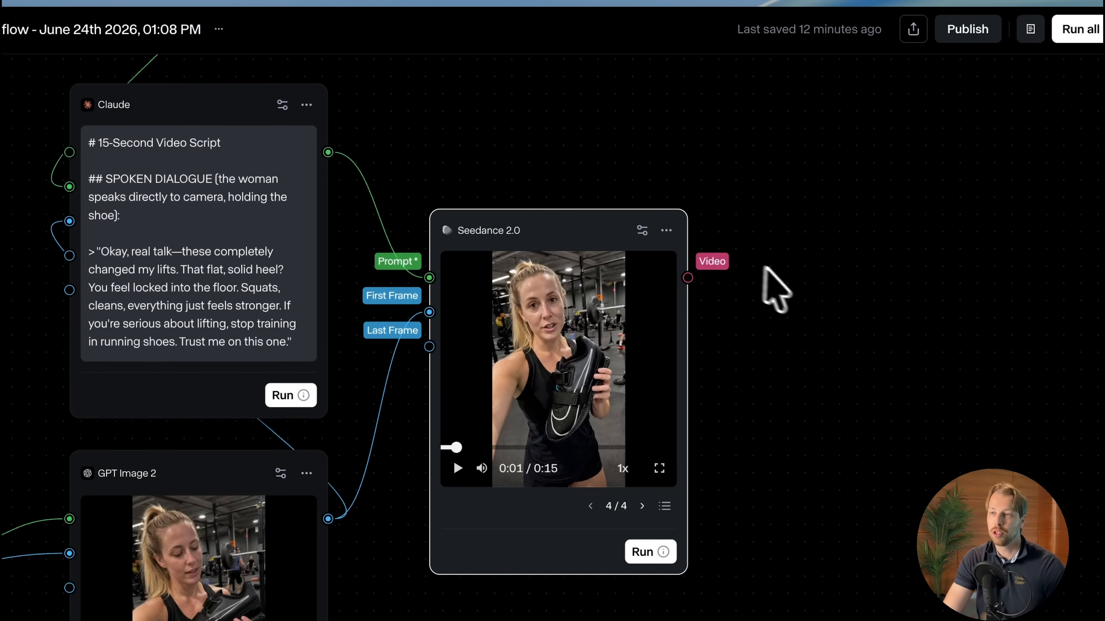
{"action": "scroll", "coordinate": [765, 281], "scroll_direction": "down", "scroll_amount": 1}
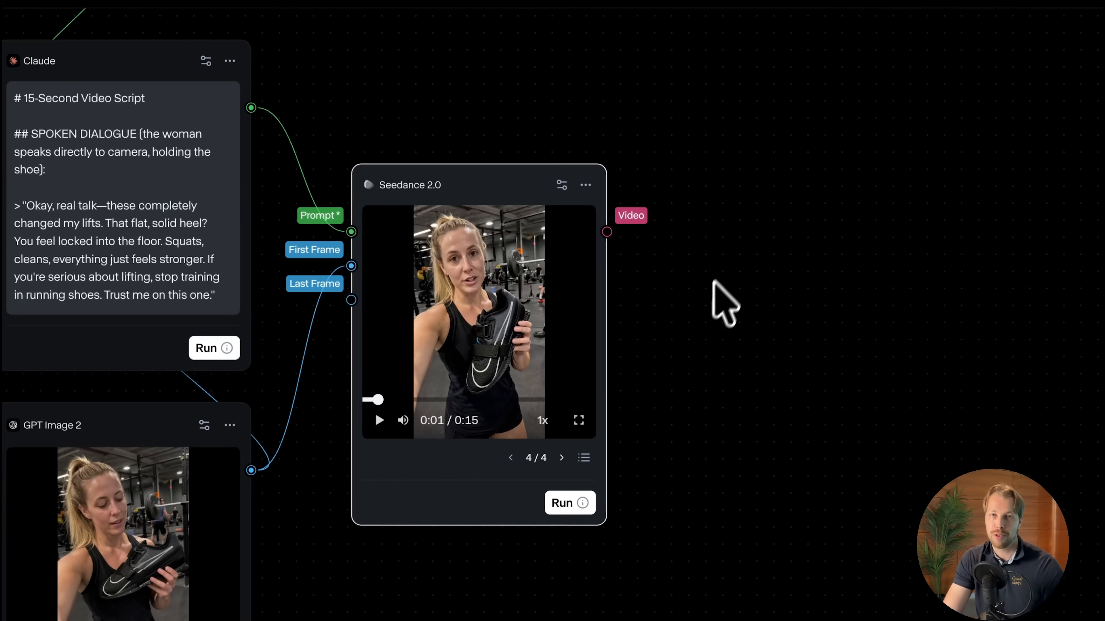
{"action": "left_click_drag", "start_coordinate": [526, 174], "coordinate": [521, 231]}
{"action": "left_click_drag", "start_coordinate": [807, 296], "coordinate": [822, 265]}
{"action": "scroll", "coordinate": [814, 267], "scroll_direction": "down", "scroll_amount": 2}
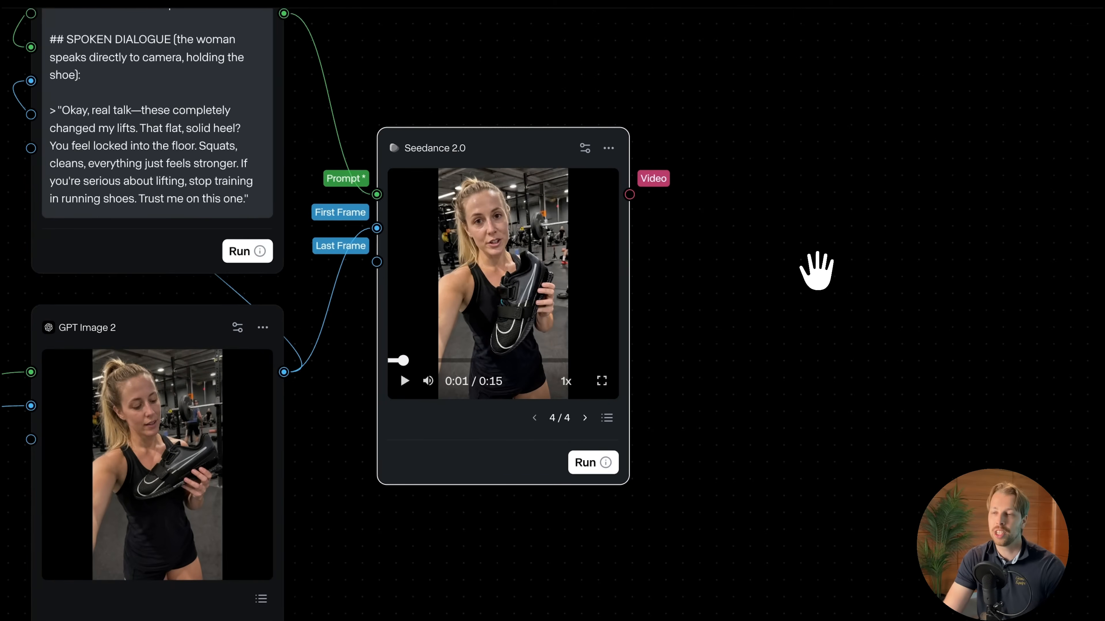
{"action": "left_click_drag", "start_coordinate": [844, 148], "coordinate": [827, 192]}
{"action": "scroll", "coordinate": [809, 204], "scroll_direction": "down", "scroll_amount": 1}
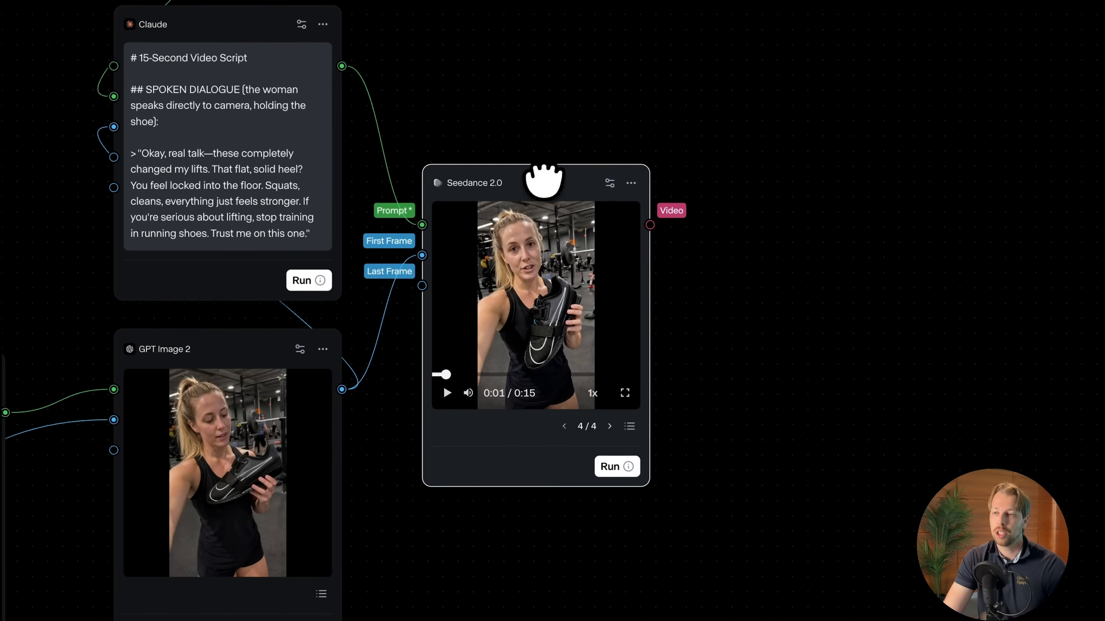
{"action": "scroll", "coordinate": [700, 422], "scroll_direction": "down", "scroll_amount": 1}
{"action": "left_click_drag", "start_coordinate": [564, 154], "coordinate": [554, 157]}
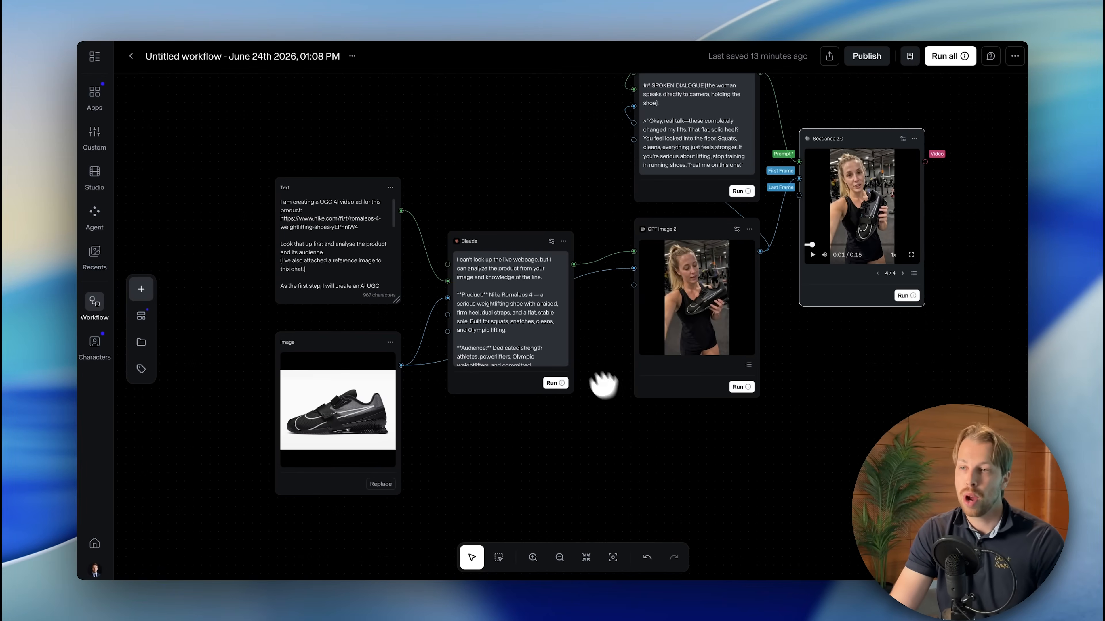
- Fine-tune the vertical spacing between the Text prompt node and the shoe Image node, keeping their left edges aligned
{"action": "left_click_drag", "start_coordinate": [535, 166], "coordinate": [522, 178]}
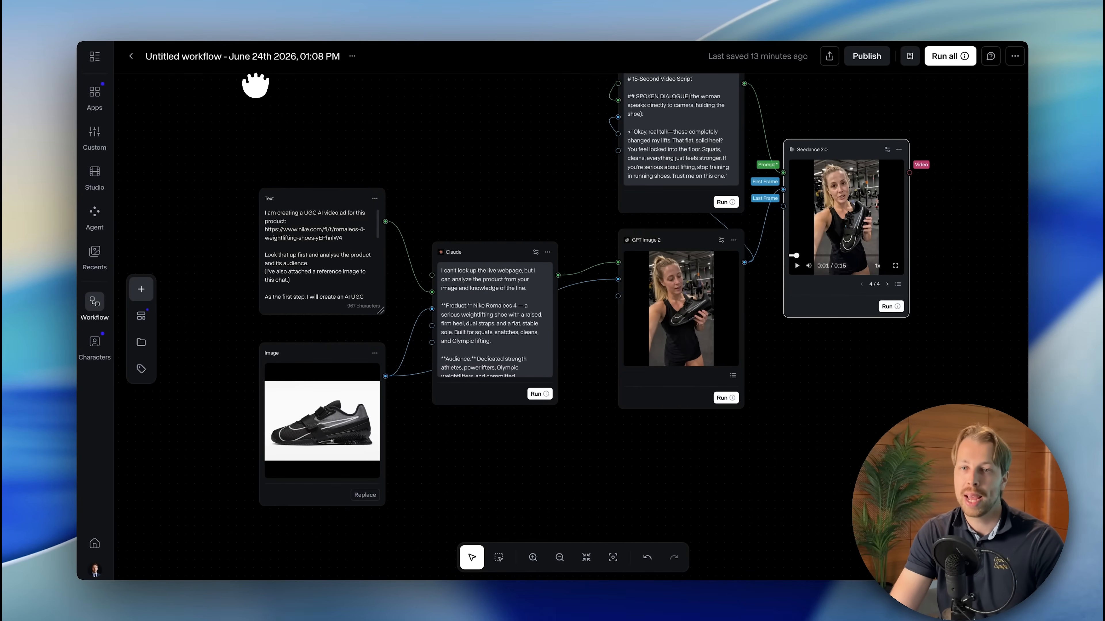
{"action": "mouse_move", "coordinate": [317, 355]}
{"action": "left_mouse_down"}
{"action": "mouse_move", "coordinate": [307, 383]}
{"action": "mouse_move", "coordinate": [314, 354]}
{"action": "left_mouse_up"}
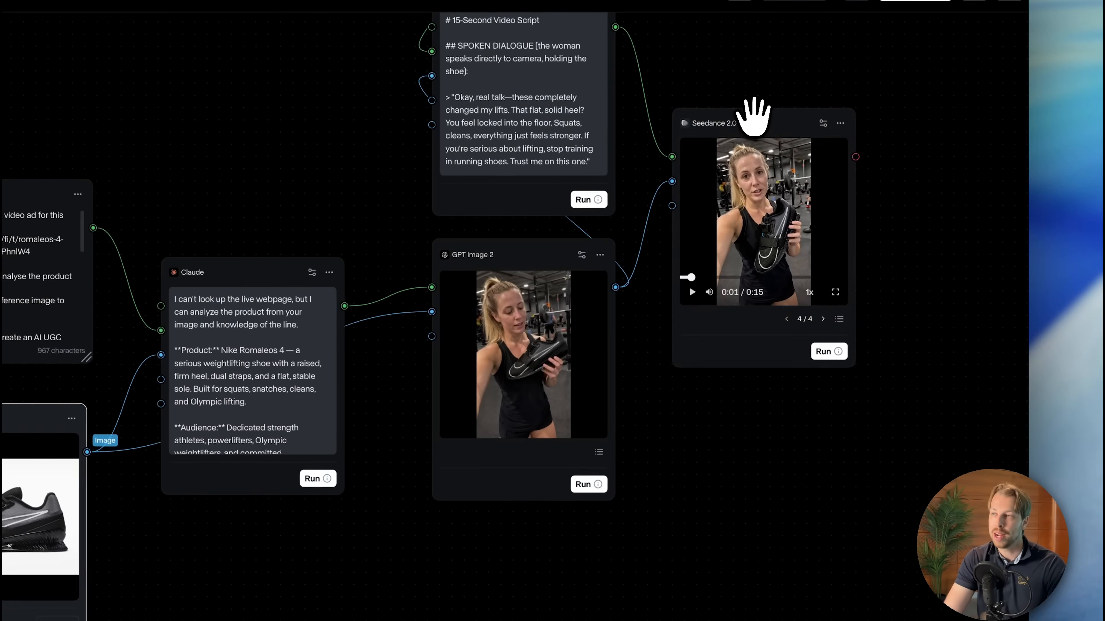
{"action": "left_click", "coordinate": [1077, 40]}
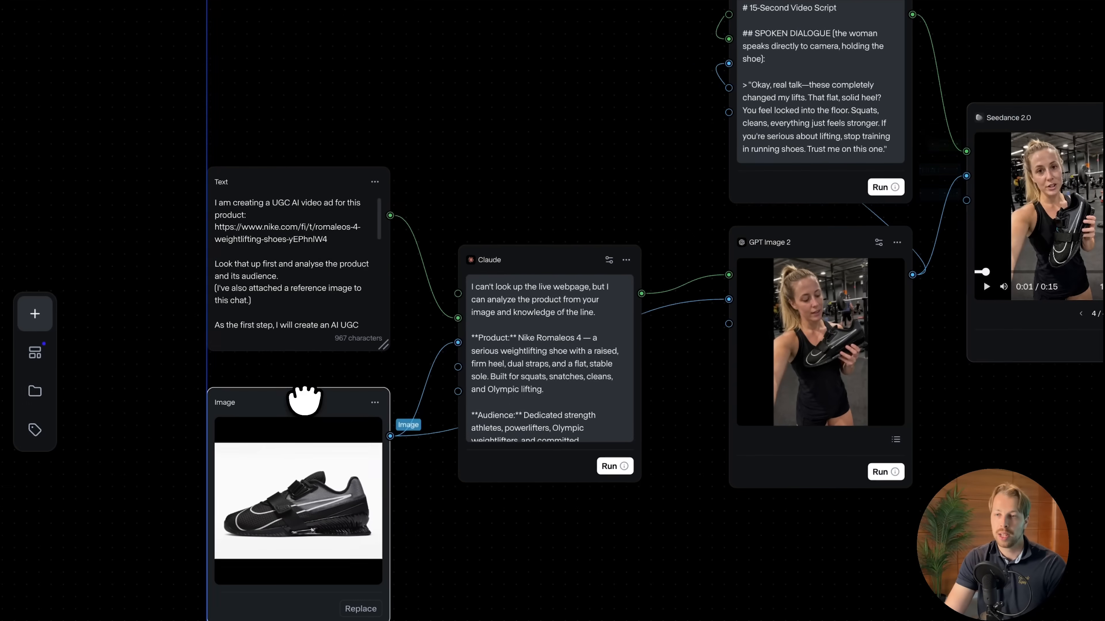
{"action": "left_click_drag", "start_coordinate": [298, 402], "coordinate": [305, 398]}
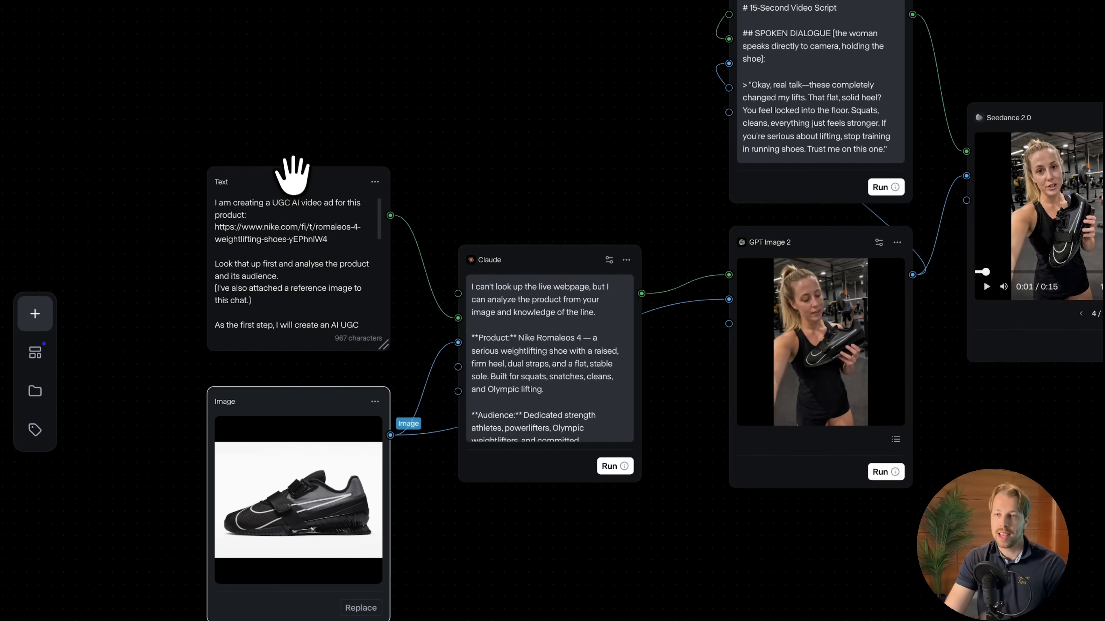
{"action": "left_click_drag", "start_coordinate": [292, 179], "coordinate": [292, 173]}
{"action": "left_click_drag", "start_coordinate": [316, 394], "coordinate": [315, 397]}
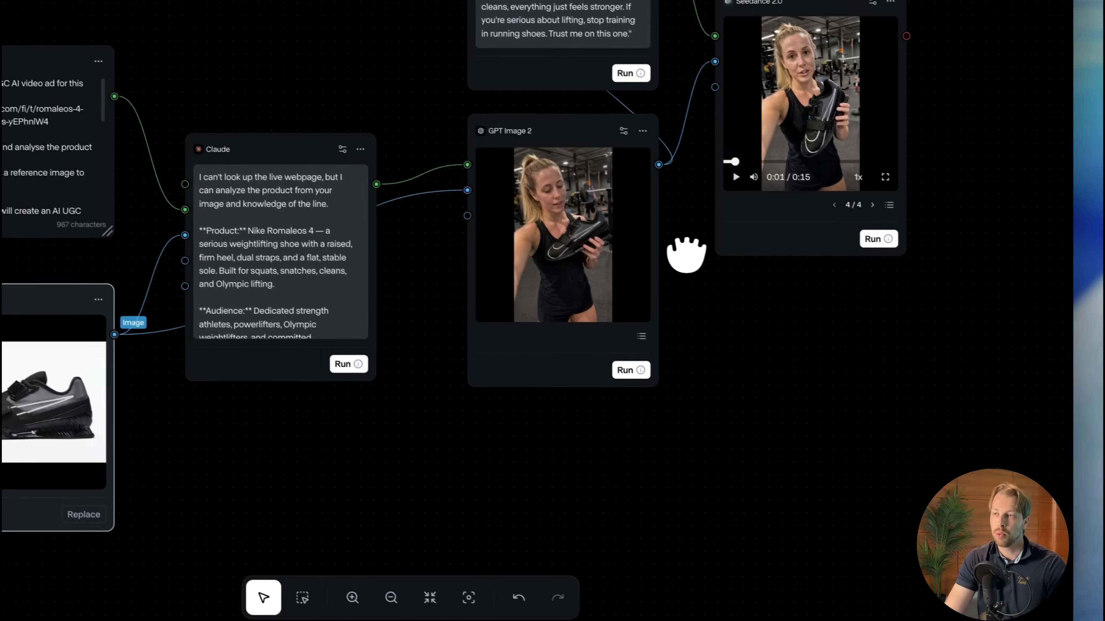
- Adjust the GPT Image 2 node's spacing beneath the Claude script node and shift the Seedance 2.0 node up and slightly away from them
{"action": "left_click_drag", "start_coordinate": [1065, 474], "coordinate": [920, 605]}
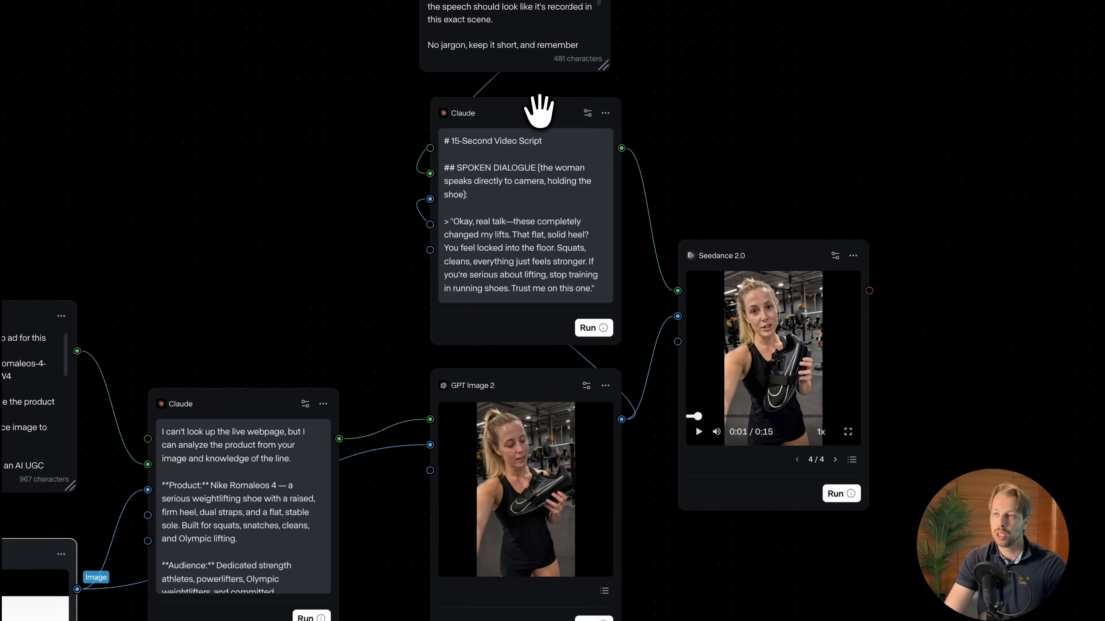
{"action": "left_click", "coordinate": [440, 59]}
{"action": "left_click_drag", "start_coordinate": [540, 387], "coordinate": [539, 382]}
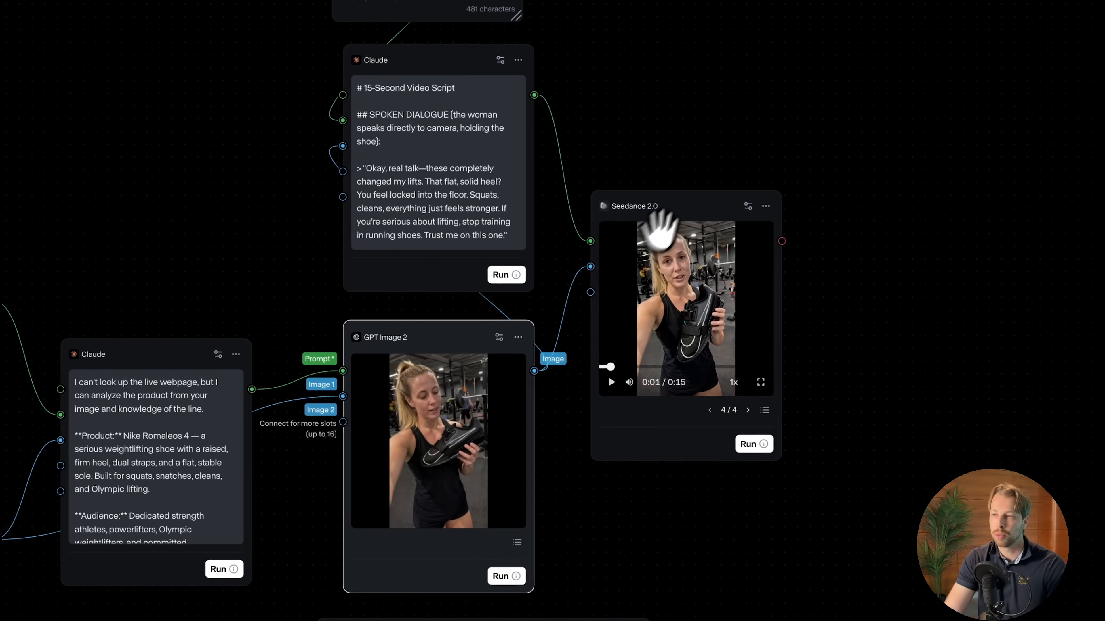
{"action": "left_click_drag", "start_coordinate": [779, 257], "coordinate": [796, 211]}
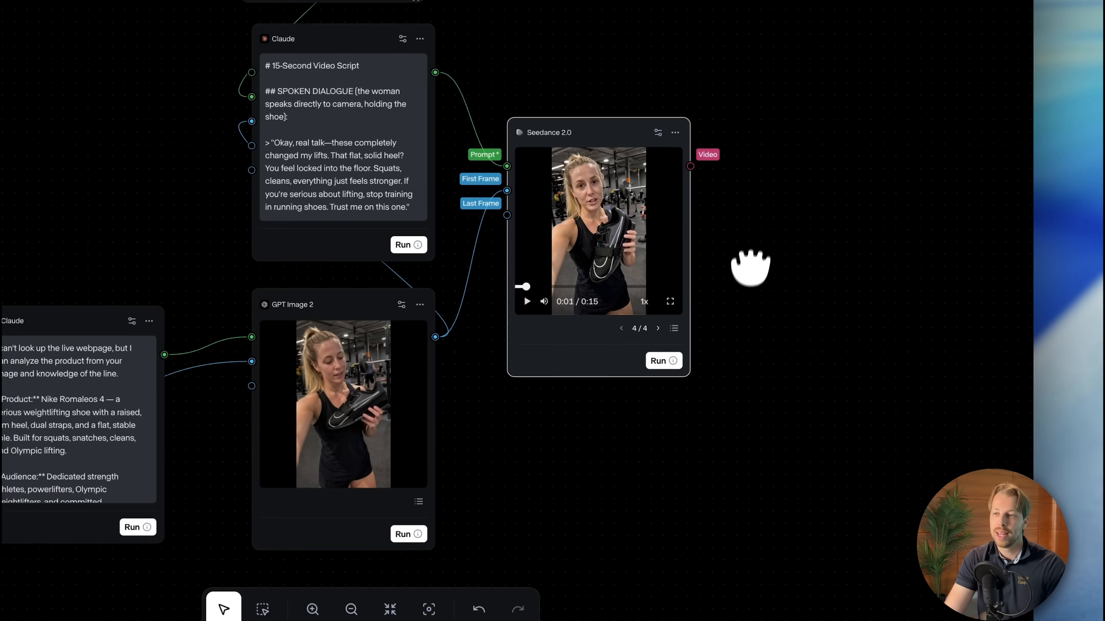
{"action": "scroll", "coordinate": [735, 315], "scroll_direction": "down", "scroll_amount": 2}
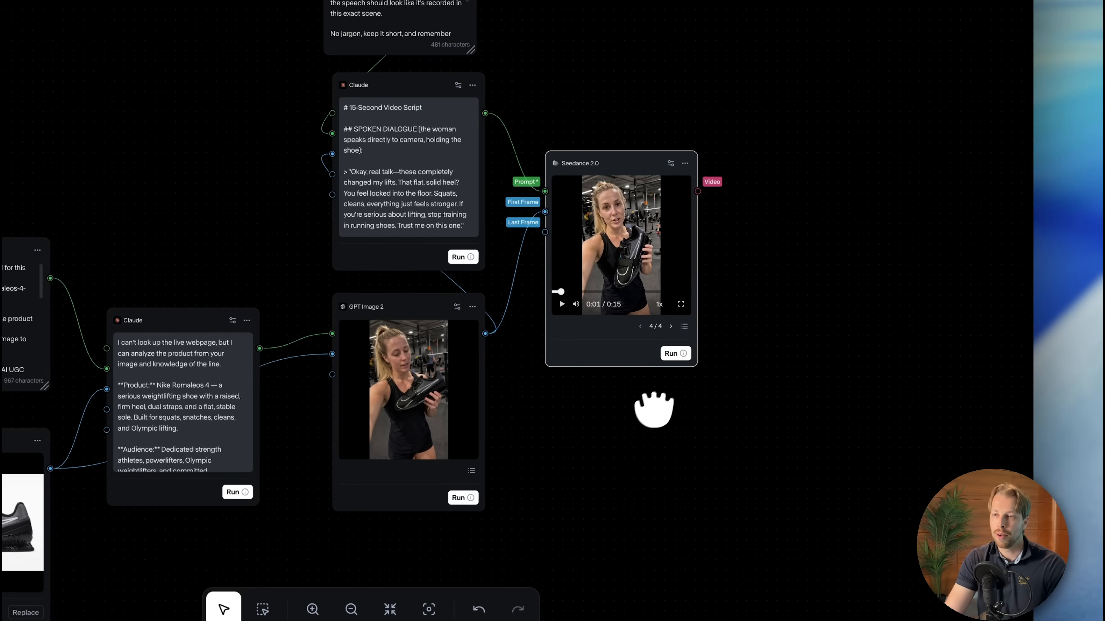
{"action": "scroll", "coordinate": [661, 451], "scroll_direction": "down", "scroll_amount": 2}
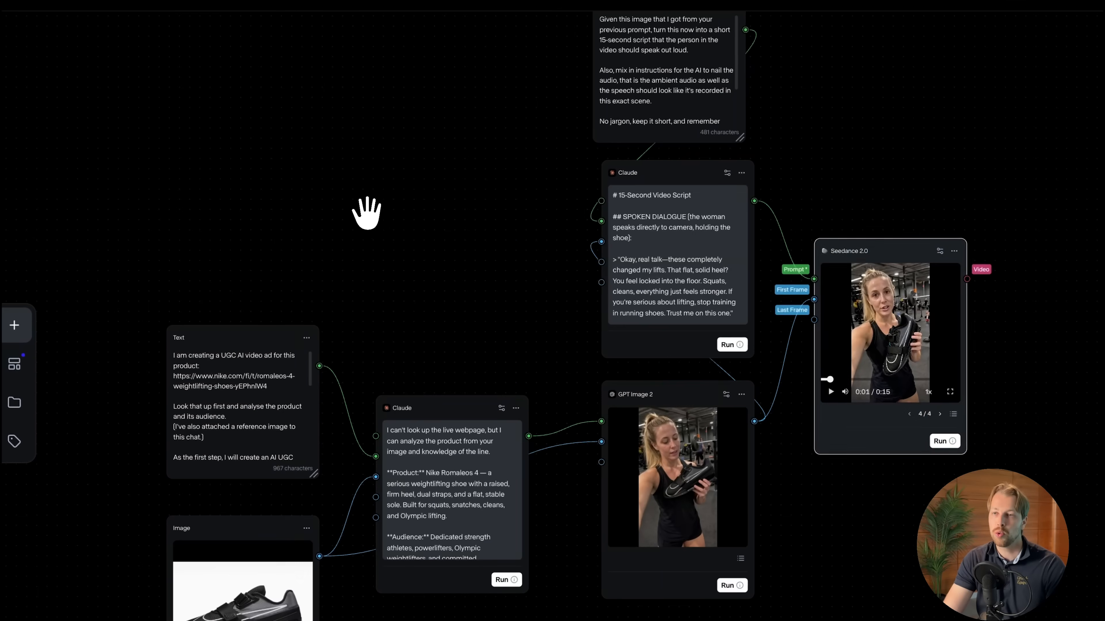
{"action": "left_click", "coordinate": [95, 106]}
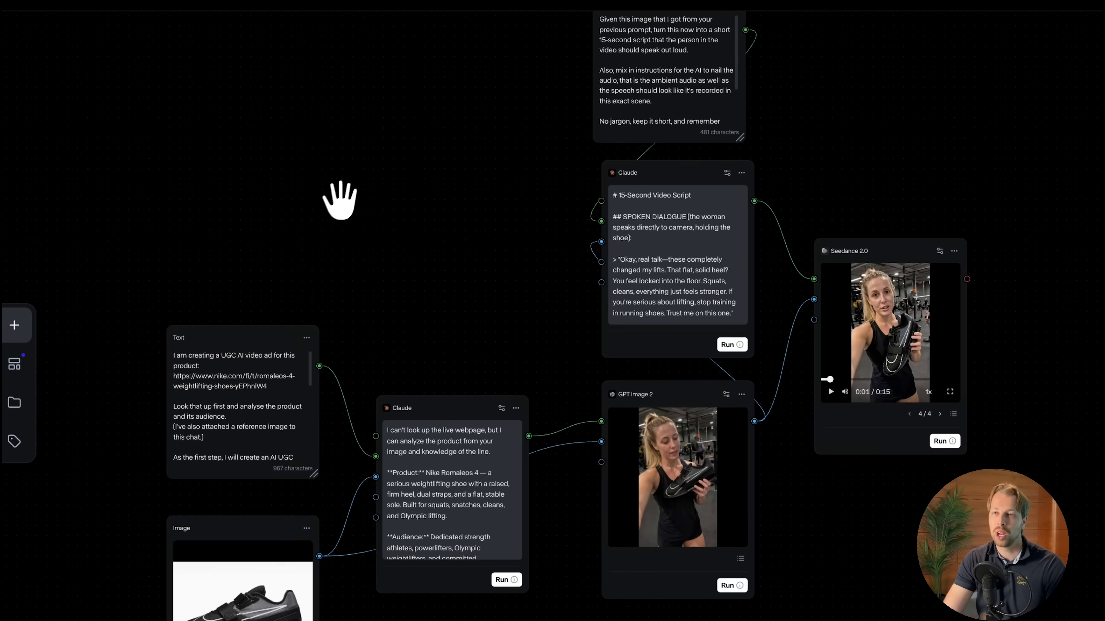
{"action": "left_click_drag", "start_coordinate": [369, 270], "coordinate": [357, 226]}
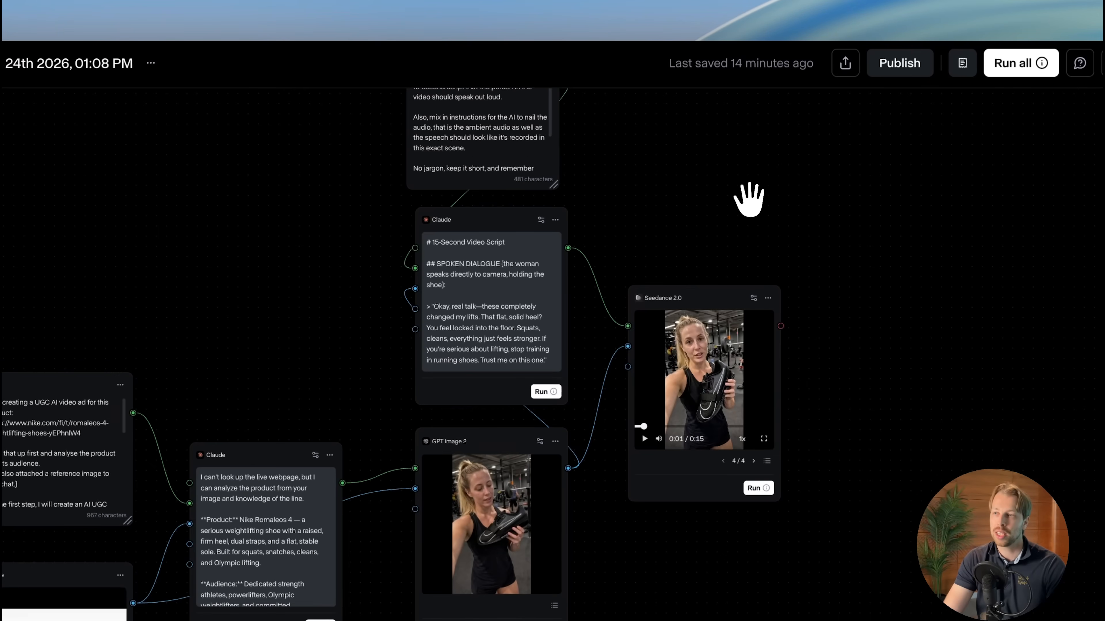
{"action": "left_click_drag", "start_coordinate": [744, 198], "coordinate": [756, 252]}
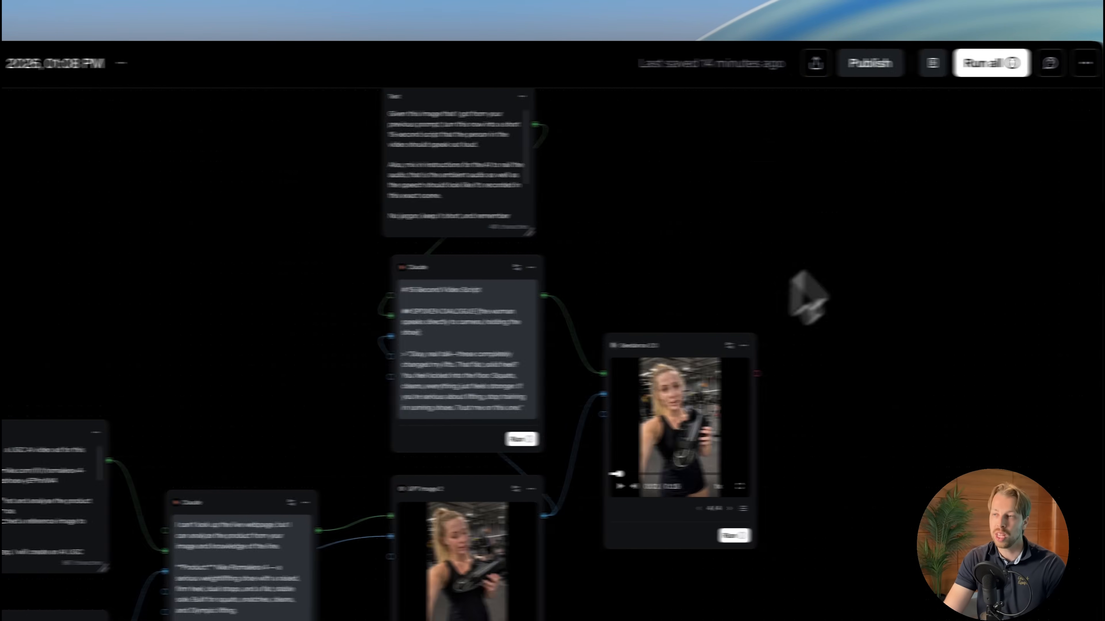